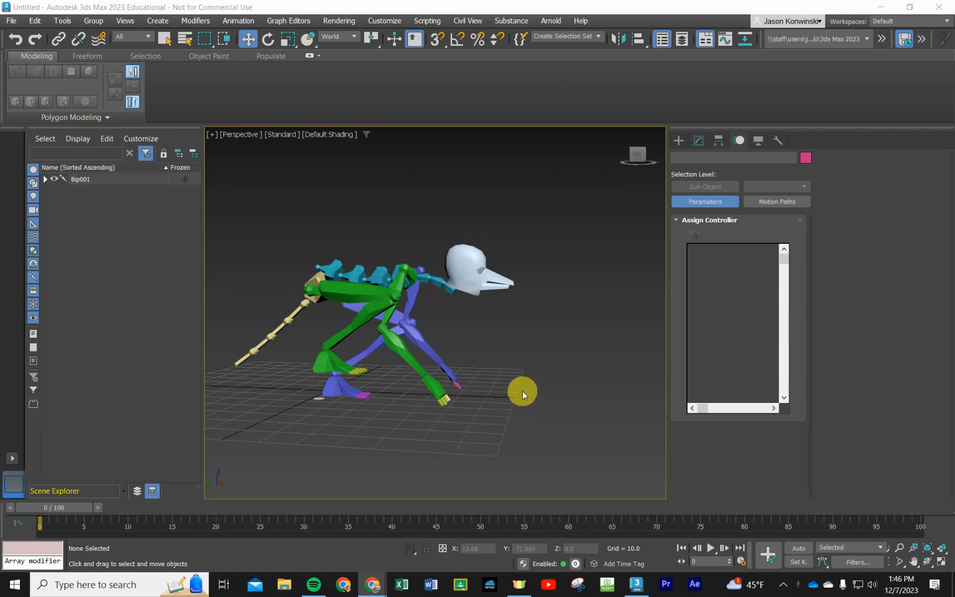
pyautogui.moveTo(524, 390)
pyautogui.keyDown('alt'); pyautogui.mouseDown(button='middle')
pyautogui.moveTo(497, 393)
pyautogui.moveTo(512, 388)
pyautogui.mouseUp(button='middle'); pyautogui.keyUp('alt')
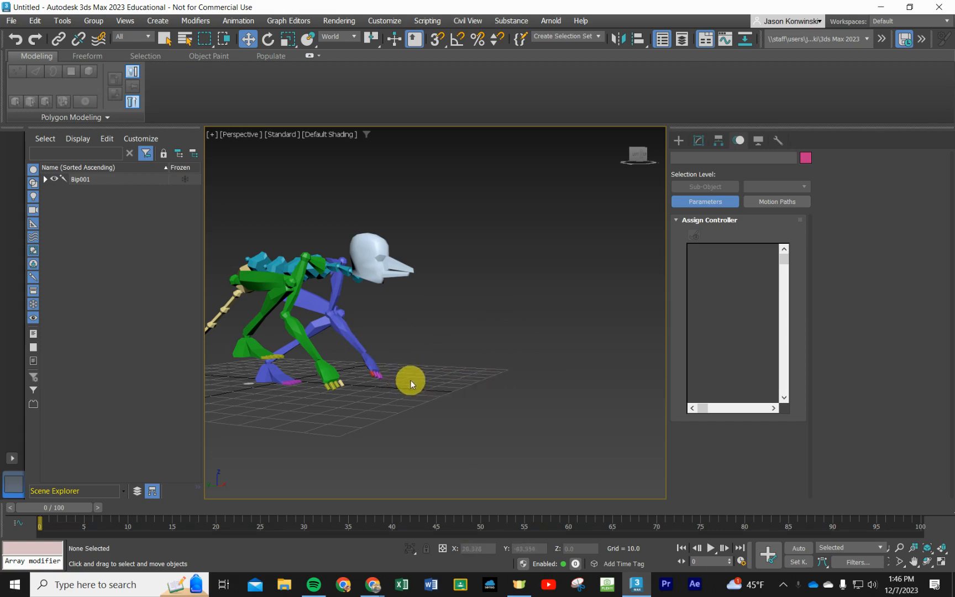
pyautogui.moveTo(383, 426); pyautogui.dragTo(439, 417, button='middle')
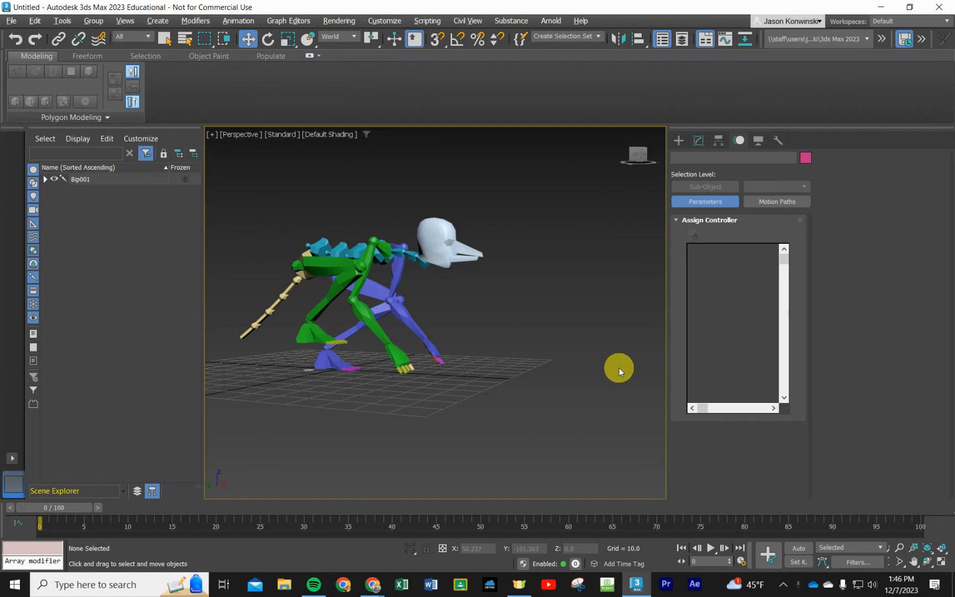
# - Switch to Chrome, open the assignment's linked Autodesk Help article on creating a biped, skim it, and return to 3ds Max
pyautogui.hotkey('alt', 'Tab')
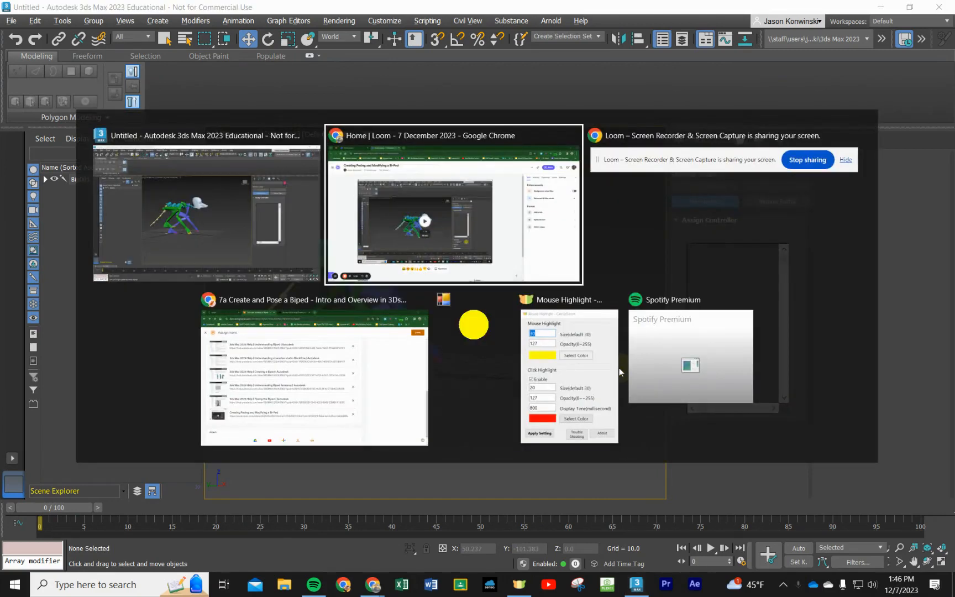
pyautogui.hotkey('alt', 'Tab')
pyautogui.hotkey('alt', 'Tab')
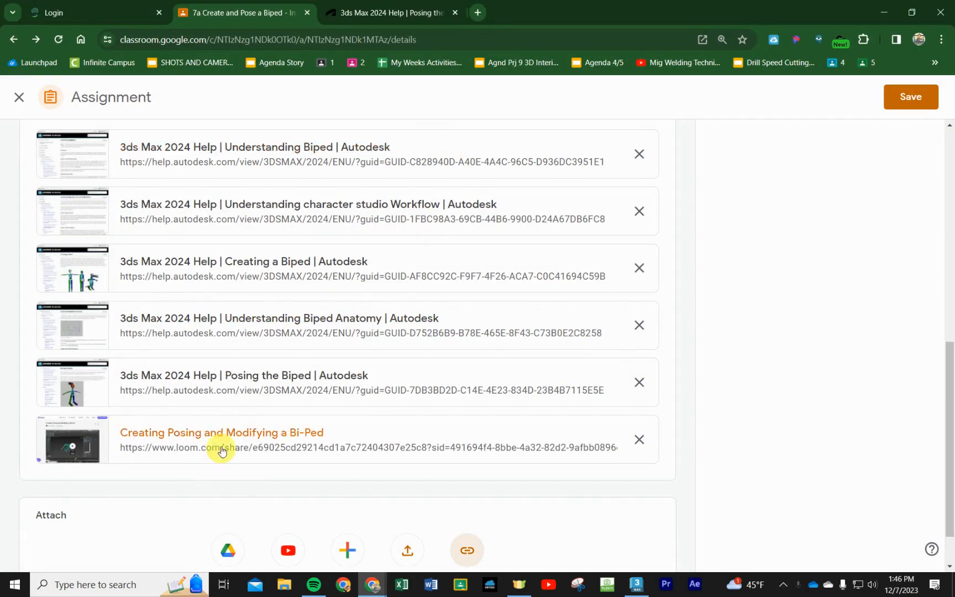
pyautogui.click(237, 267)
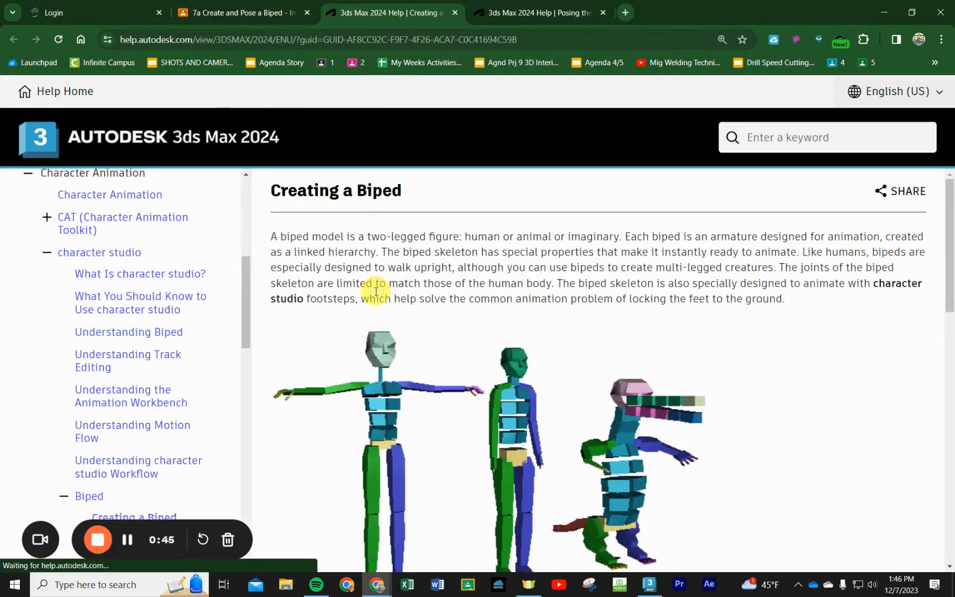
pyautogui.scroll(-3, 381, 304)
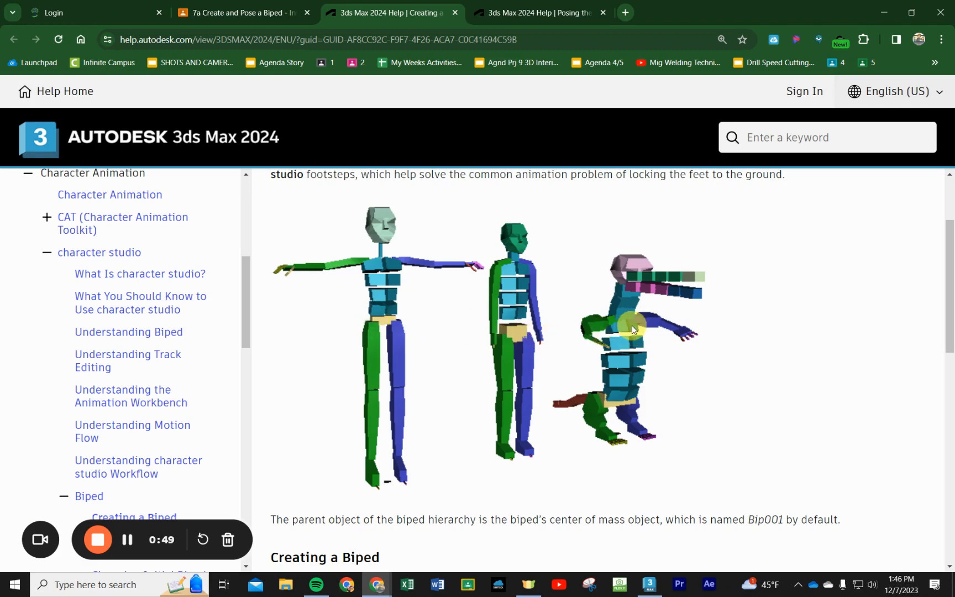
pyautogui.scroll(-10, 629, 352)
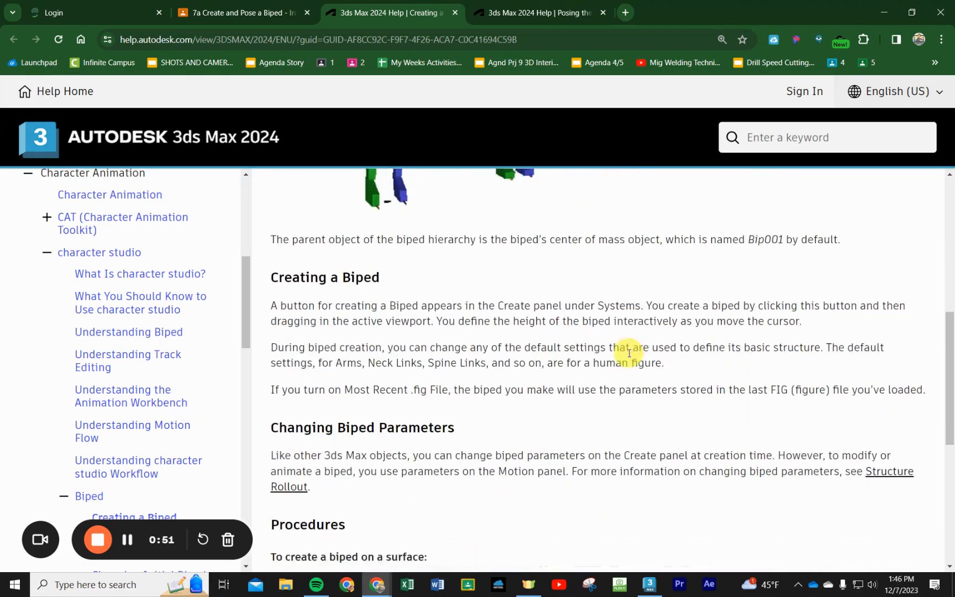
pyautogui.scroll(10, 629, 352)
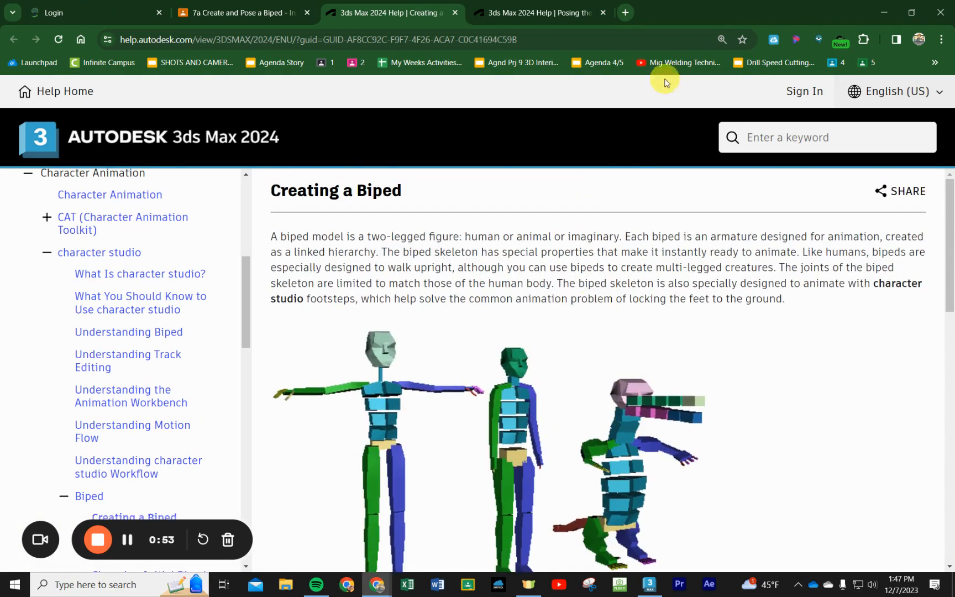
pyautogui.click(882, 12)
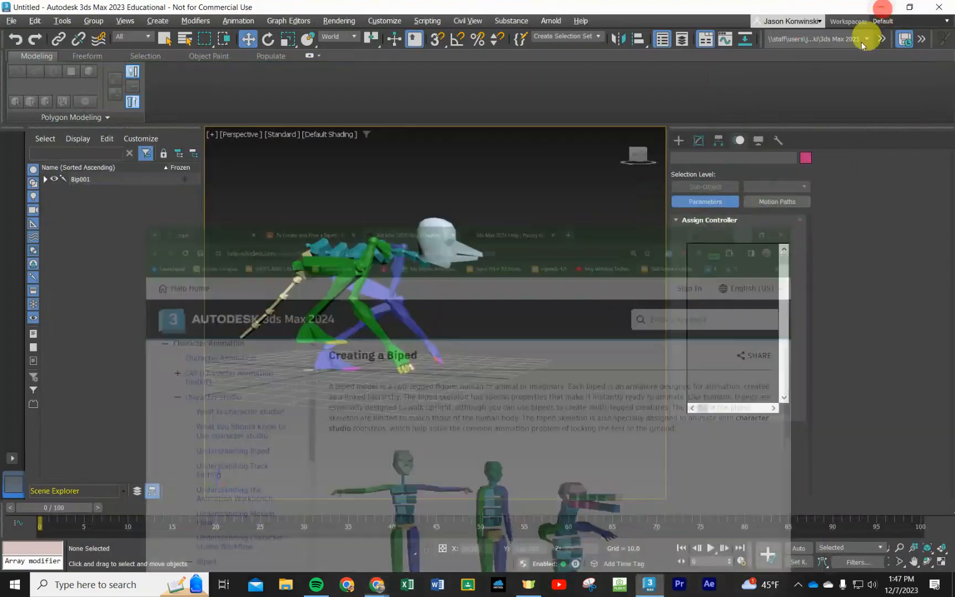
# - Create a second Biped about 100 units tall on the grid in front of the existing creature
pyautogui.moveTo(553, 324); pyautogui.dragTo(516, 328, button='middle')
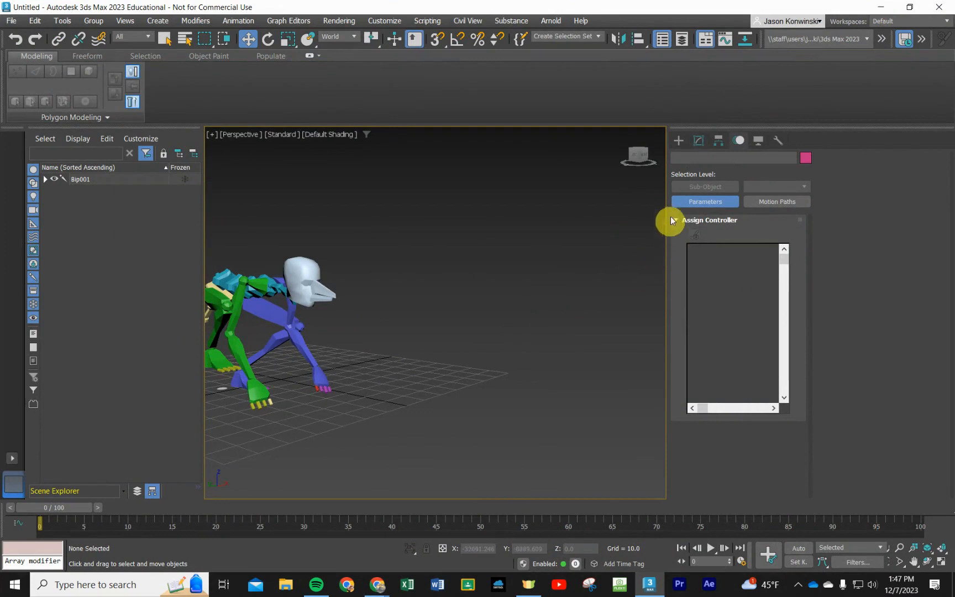
pyautogui.click(679, 141)
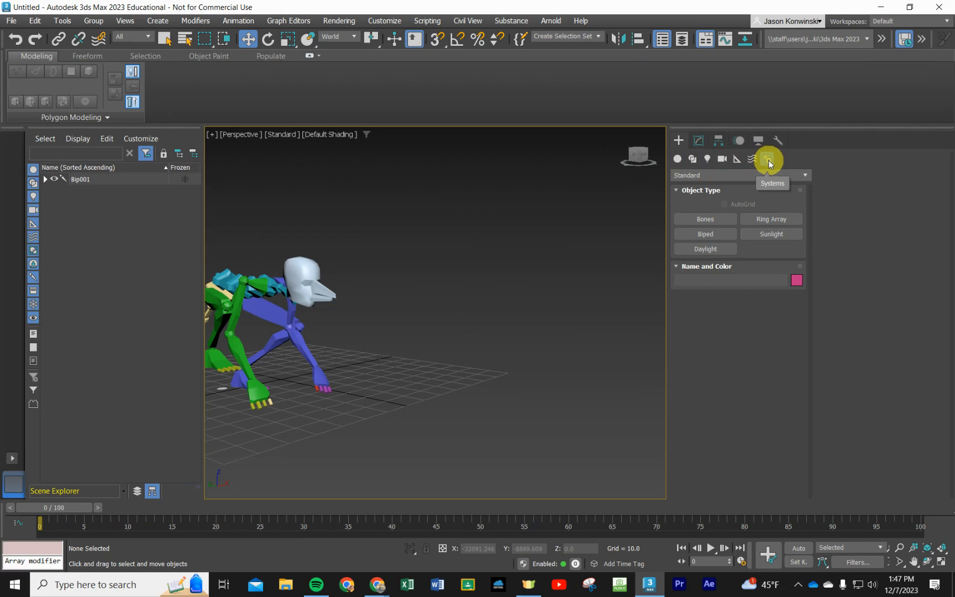
pyautogui.click(705, 236)
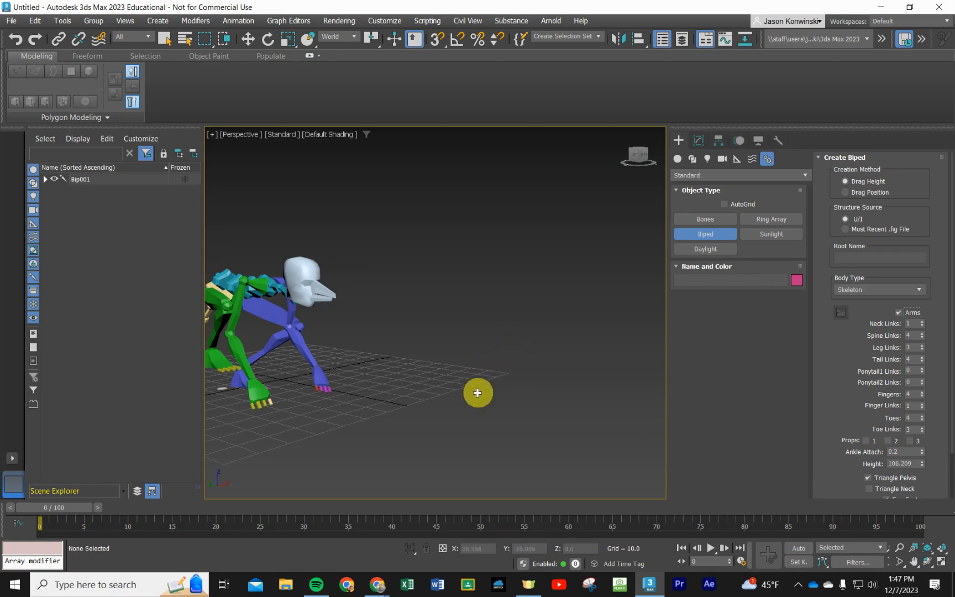
pyautogui.moveTo(416, 386); pyautogui.dragTo(530, 135)
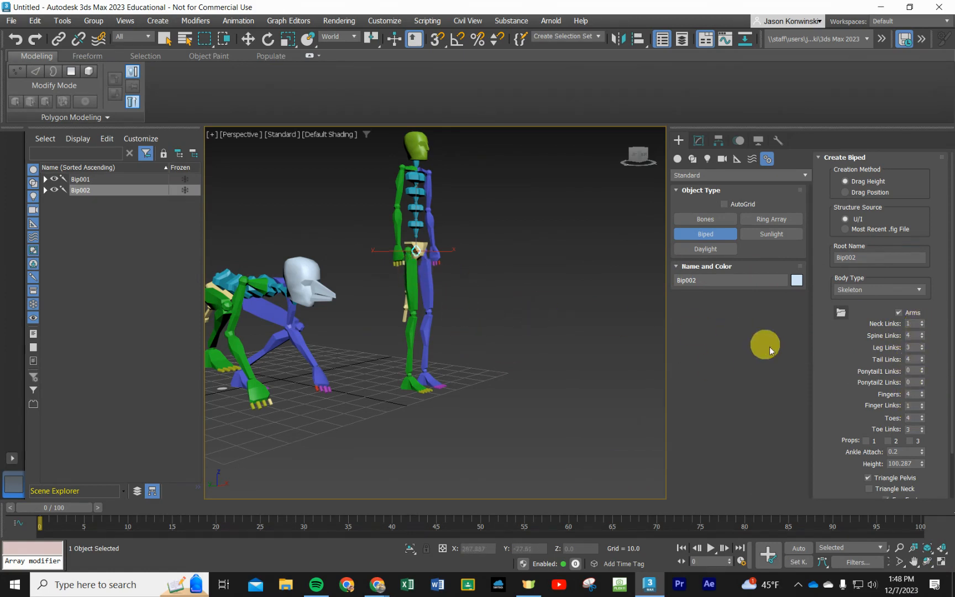
# - Try adjusting the new biped's finger count, and toggle its first prop on and off
pyautogui.moveTo(922, 397); pyautogui.dragTo(920, 396)
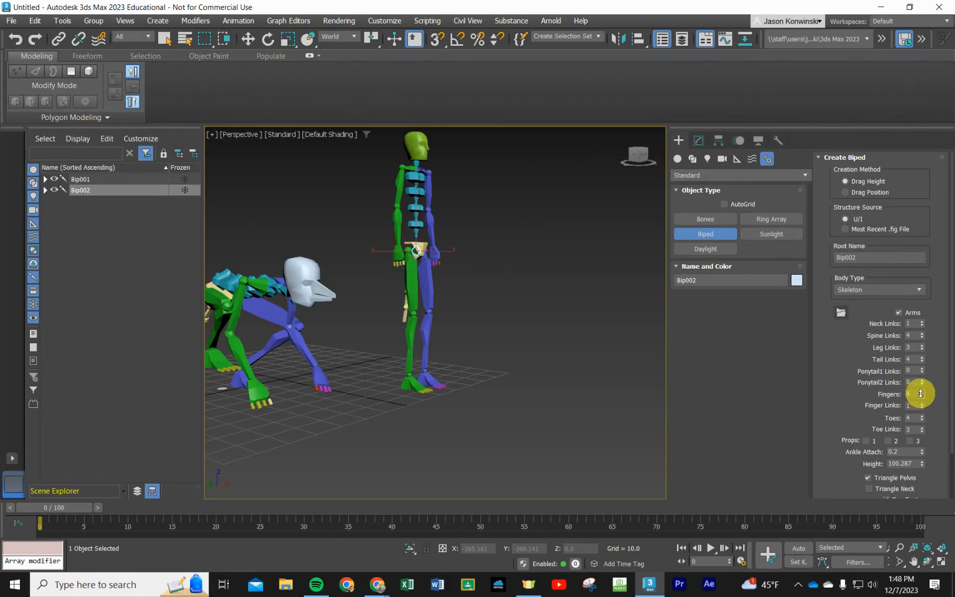
pyautogui.click(920, 390)
pyautogui.moveTo(919, 391); pyautogui.dragTo(923, 394)
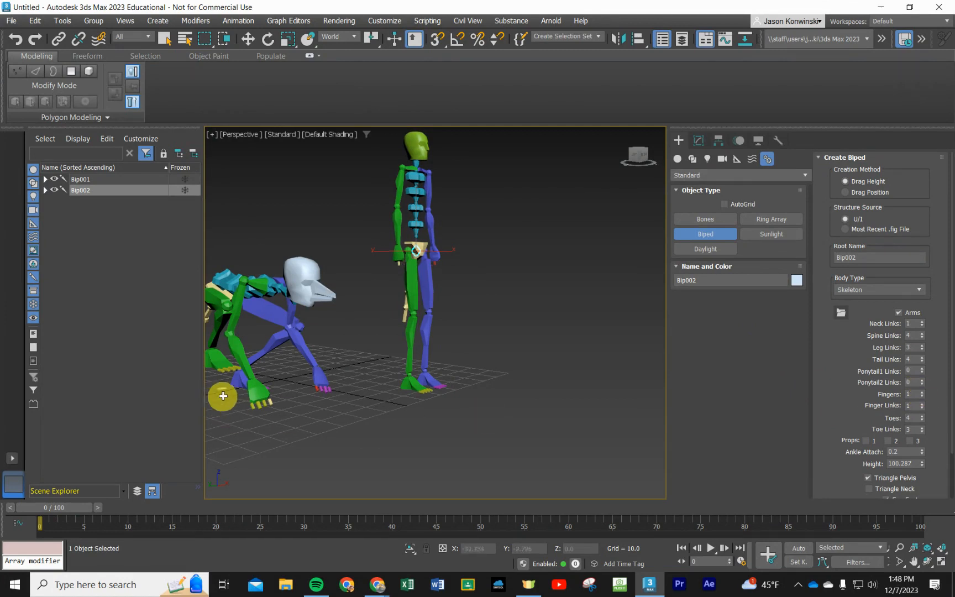
pyautogui.click(922, 392)
pyautogui.click(923, 393)
pyautogui.click(923, 393)
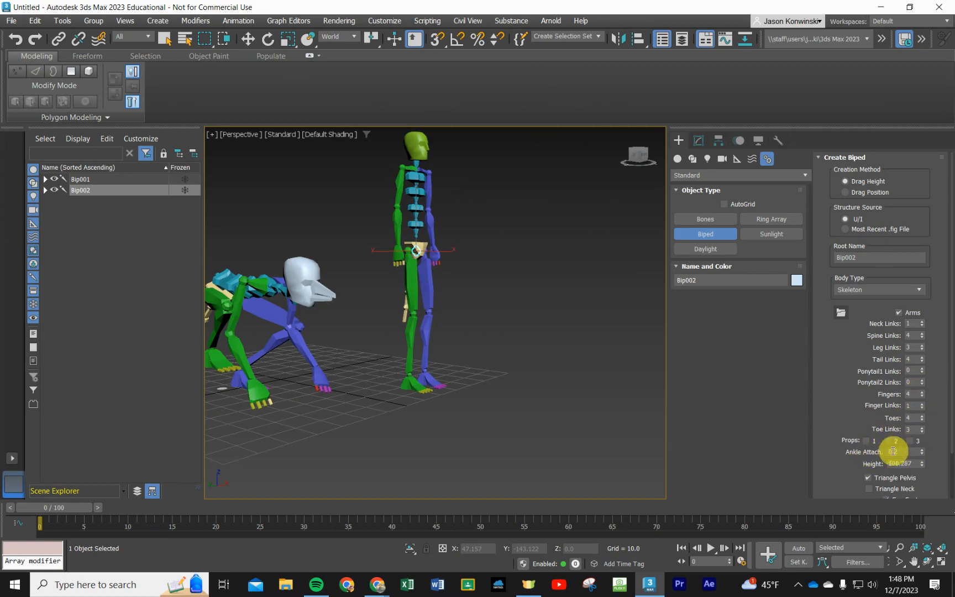
pyautogui.click(871, 440)
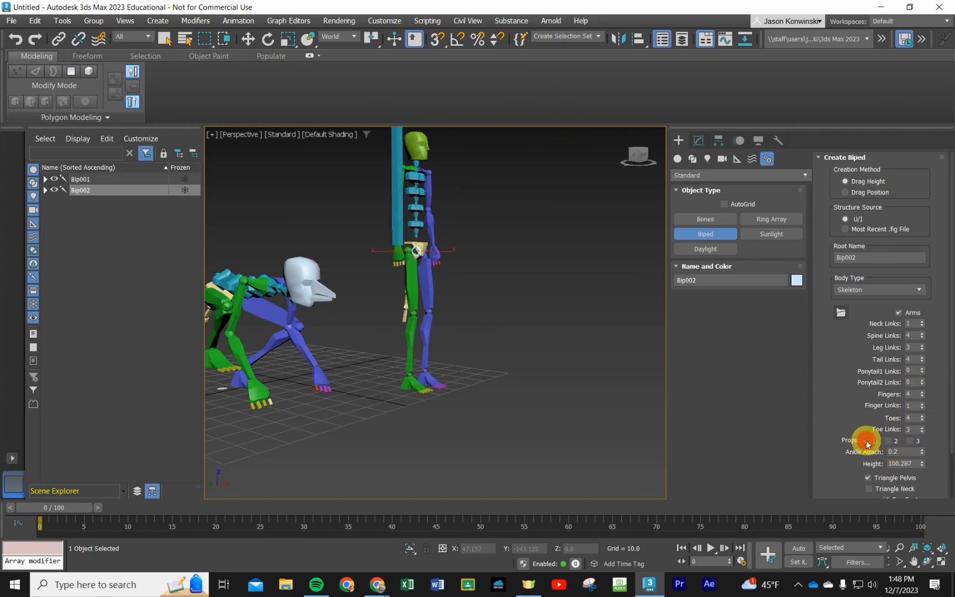
pyautogui.click(866, 441)
# - Set the new biped's height to 66
pyautogui.scroll(-2, 835, 454)
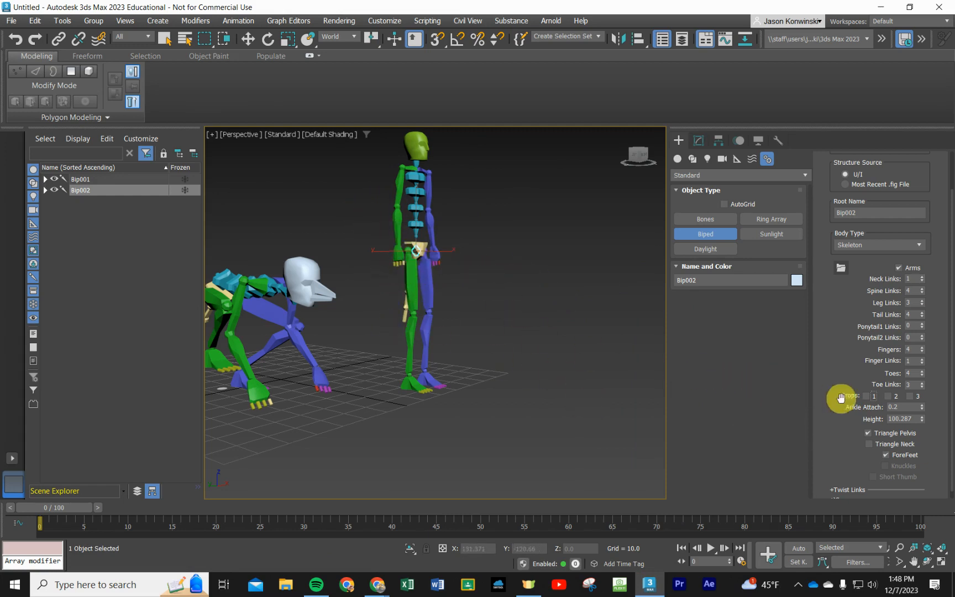
pyautogui.scroll(-1, 816, 414)
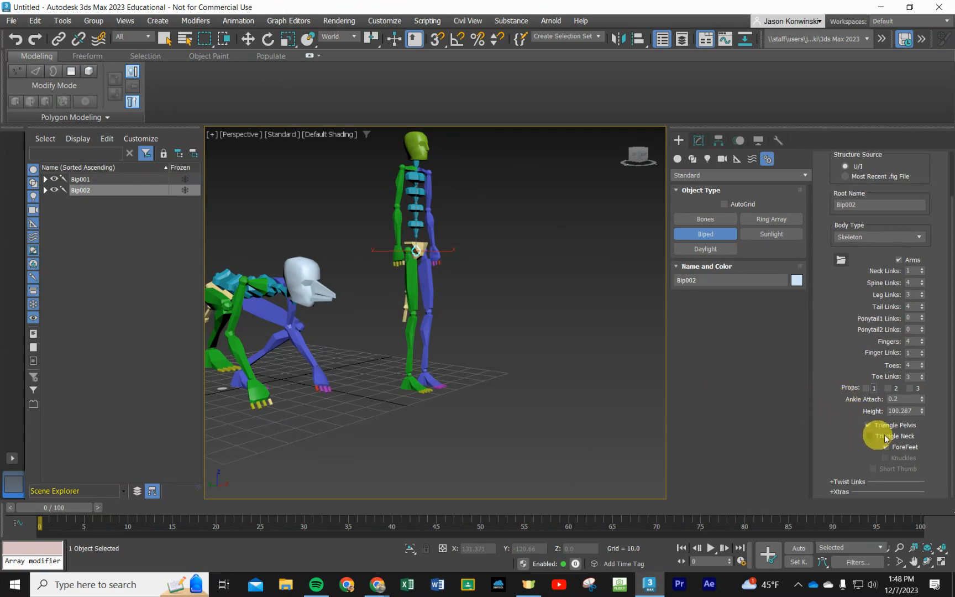
pyautogui.doubleClick(912, 411)
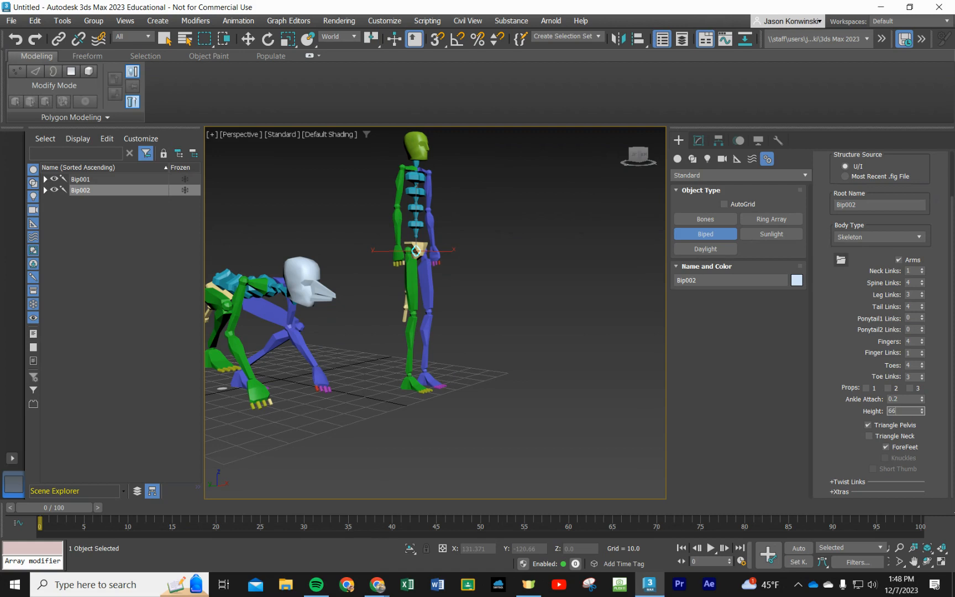
pyautogui.click(837, 352)
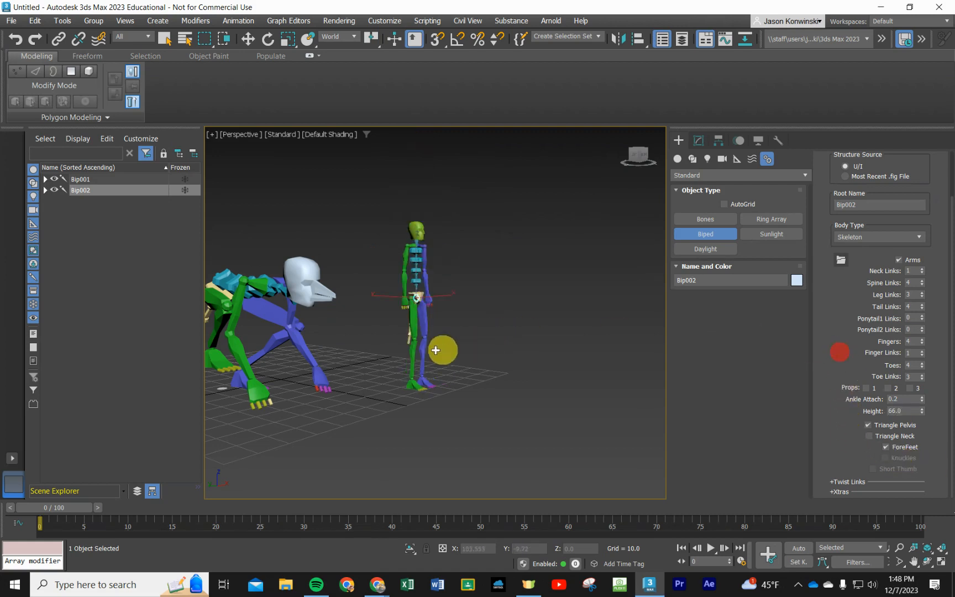
# - Try the Male and Classic body types on the new biped, and restore the Skeleton type
pyautogui.scroll(3, 400, 341)
pyautogui.moveTo(499, 280); pyautogui.dragTo(495, 323, button='middle')
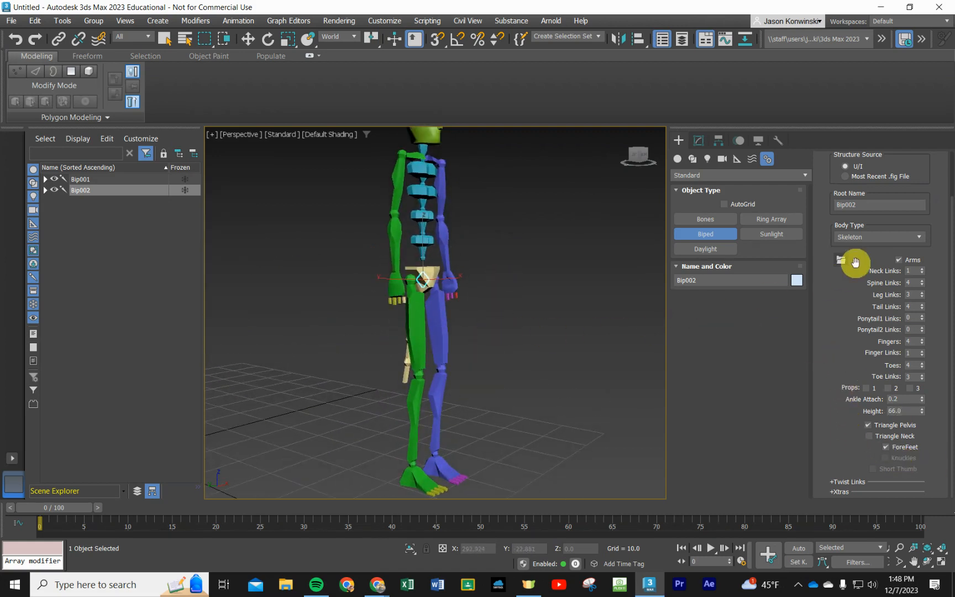
pyautogui.click(868, 237)
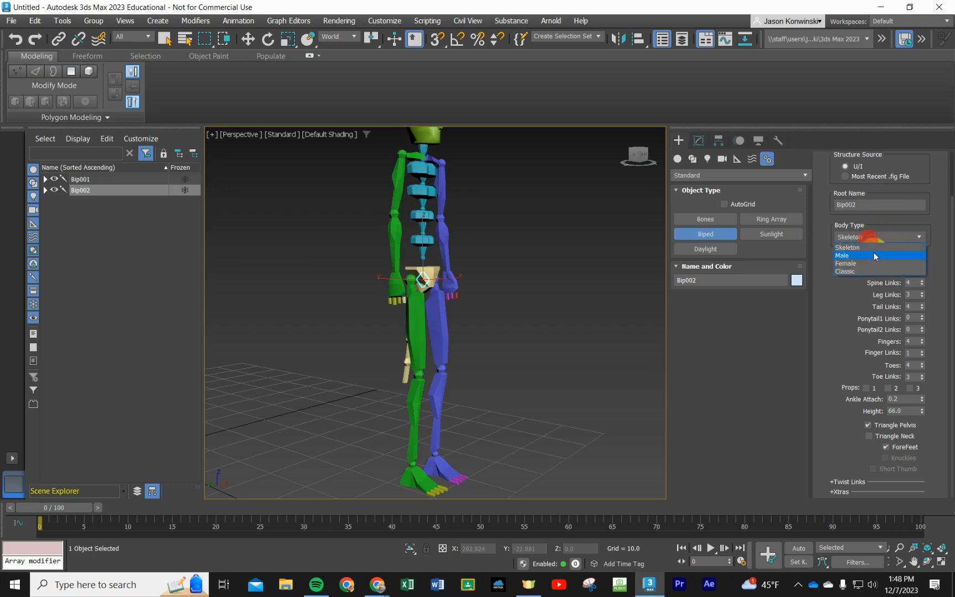
pyautogui.click(871, 256)
pyautogui.click(871, 237)
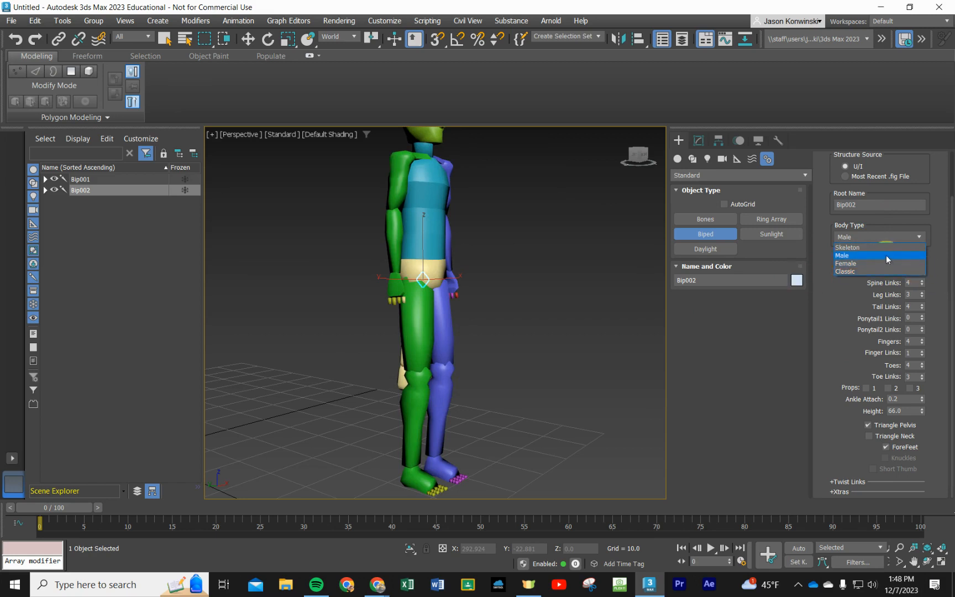
pyautogui.click(860, 272)
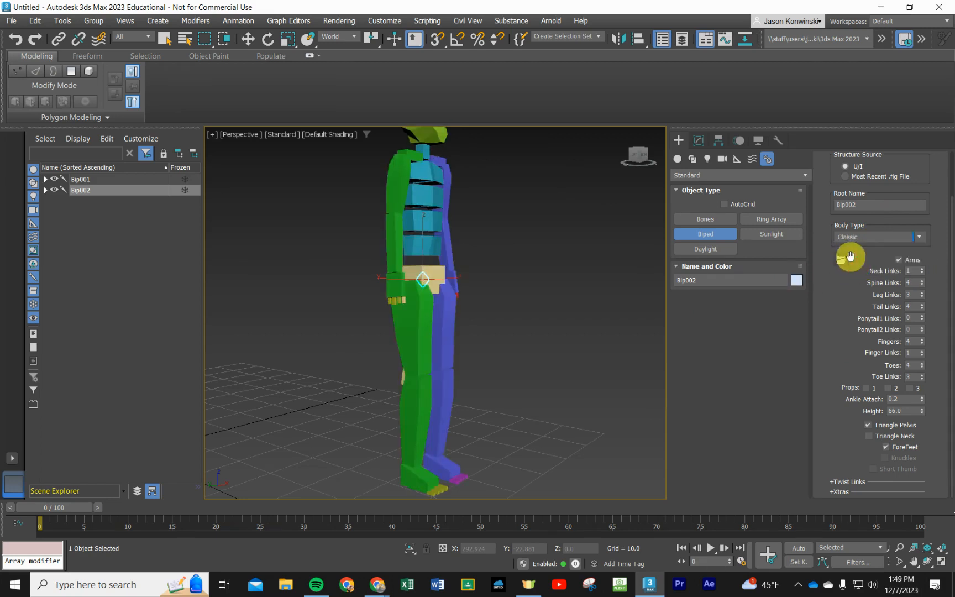
pyautogui.click(865, 239)
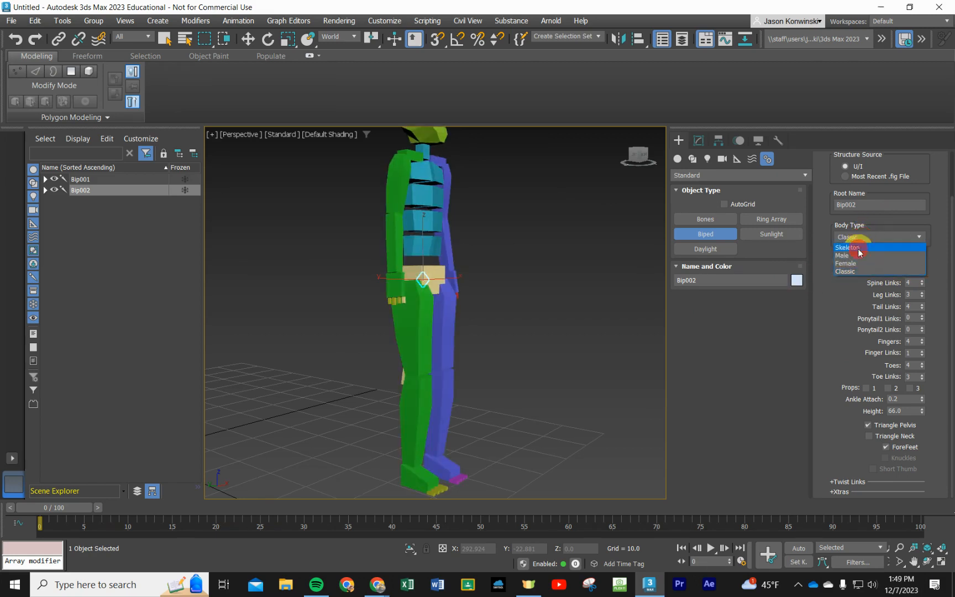
pyautogui.click(851, 247)
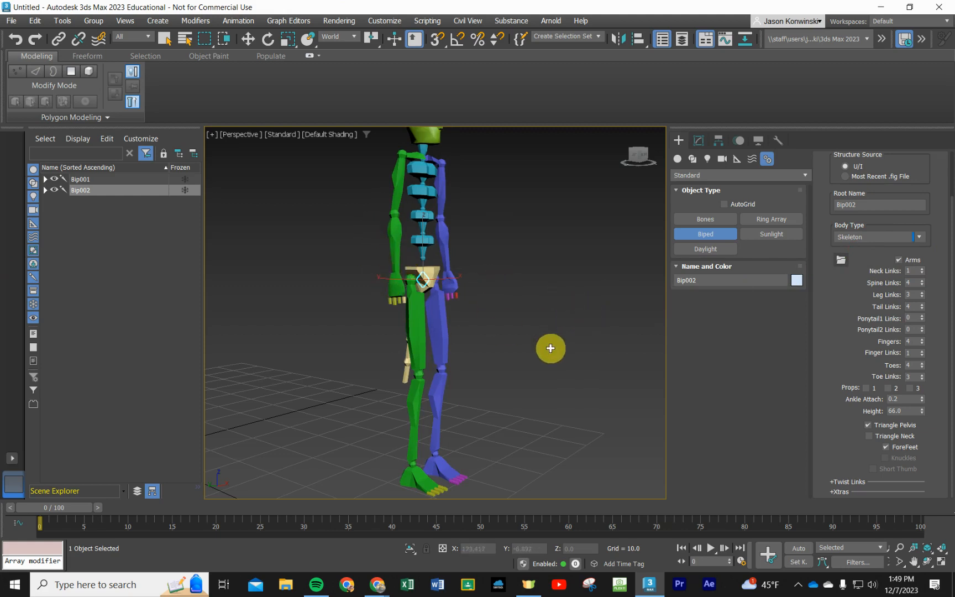
# - Try selecting the crouching and standing bipeds while Biped creation is still active
pyautogui.keyDown('alt'); pyautogui.moveTo(554, 353); pyautogui.dragTo(534, 308, button='middle'); pyautogui.keyUp('alt')
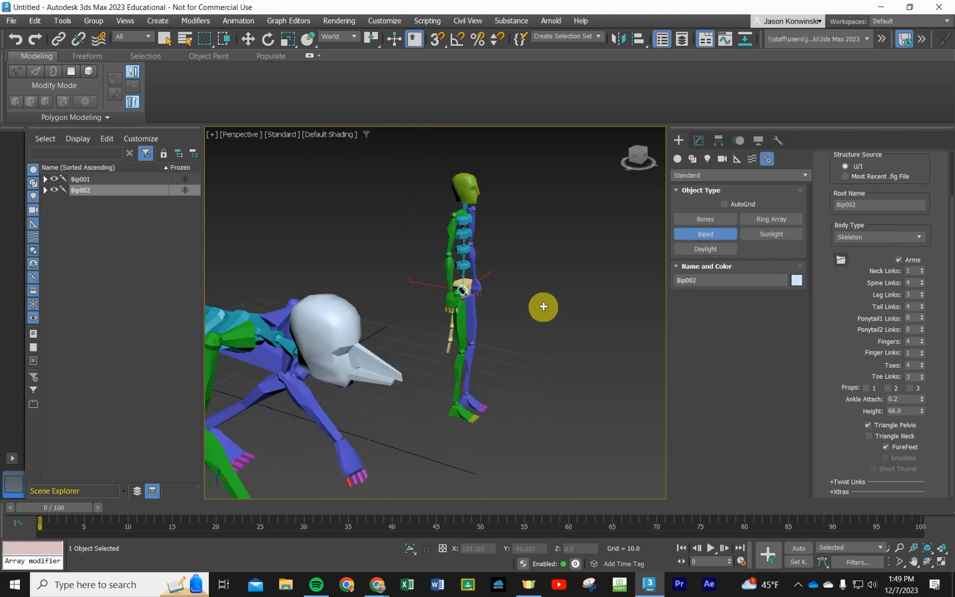
pyautogui.click(577, 286)
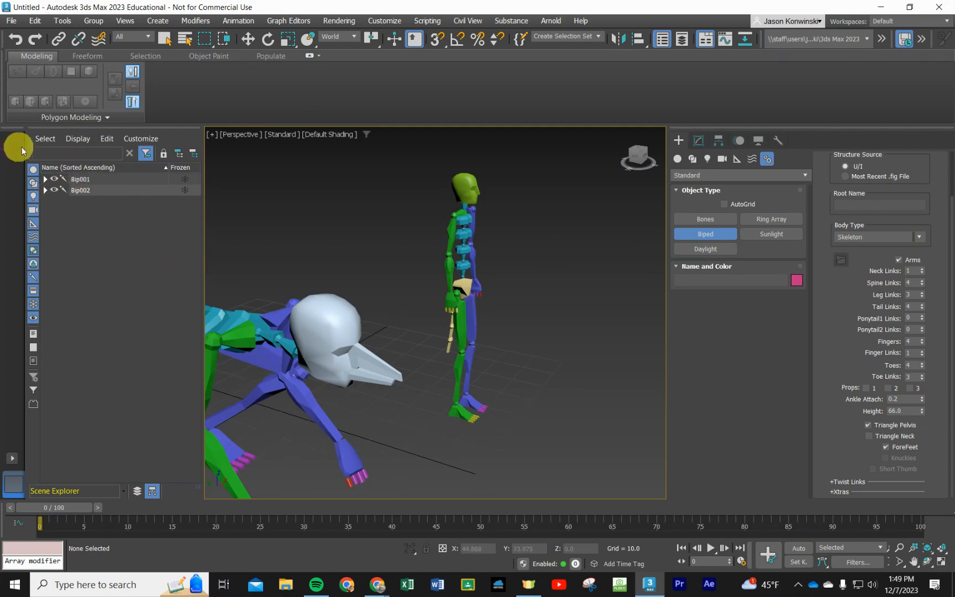
pyautogui.click(81, 181)
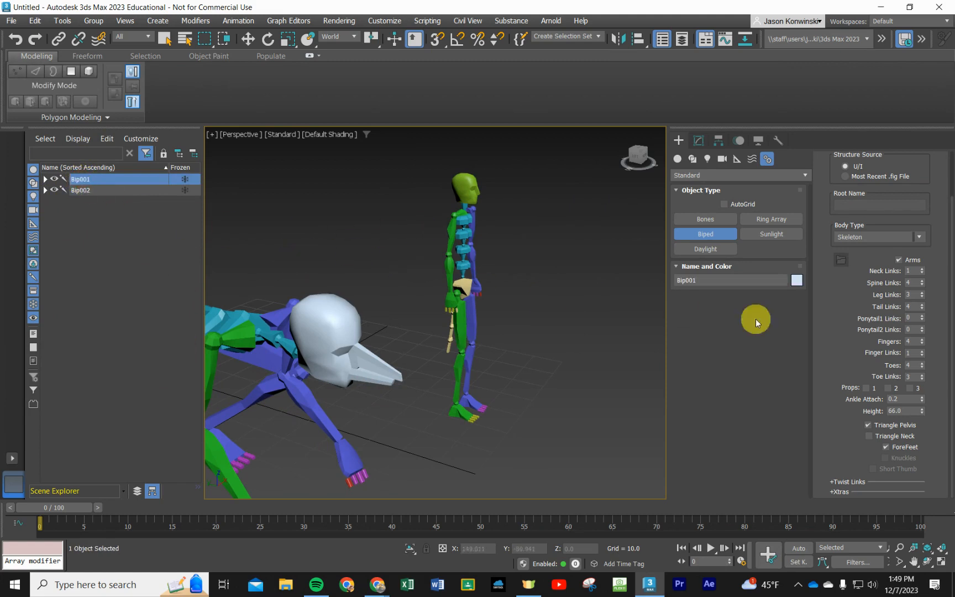
pyautogui.click(266, 331)
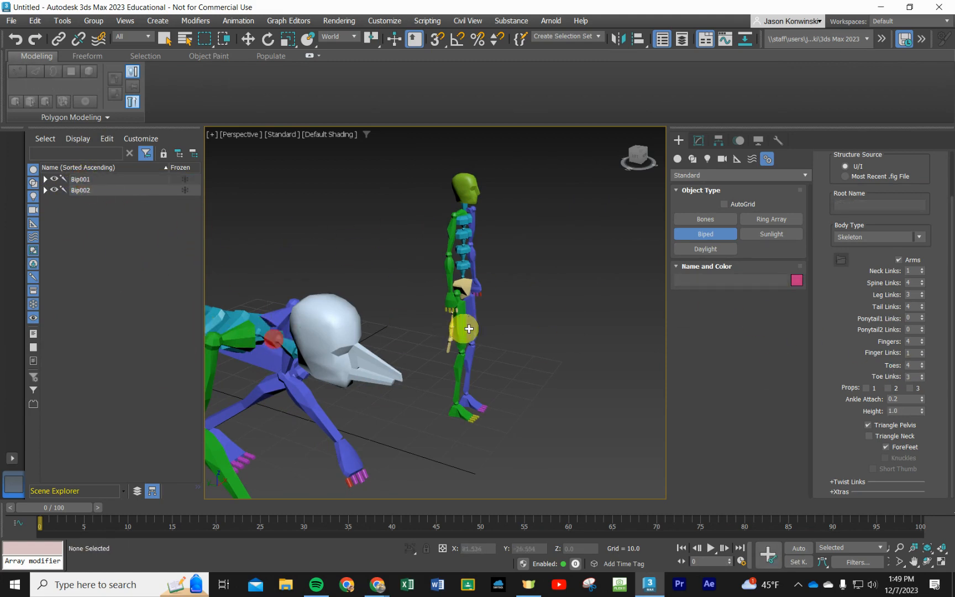
pyautogui.click(466, 291)
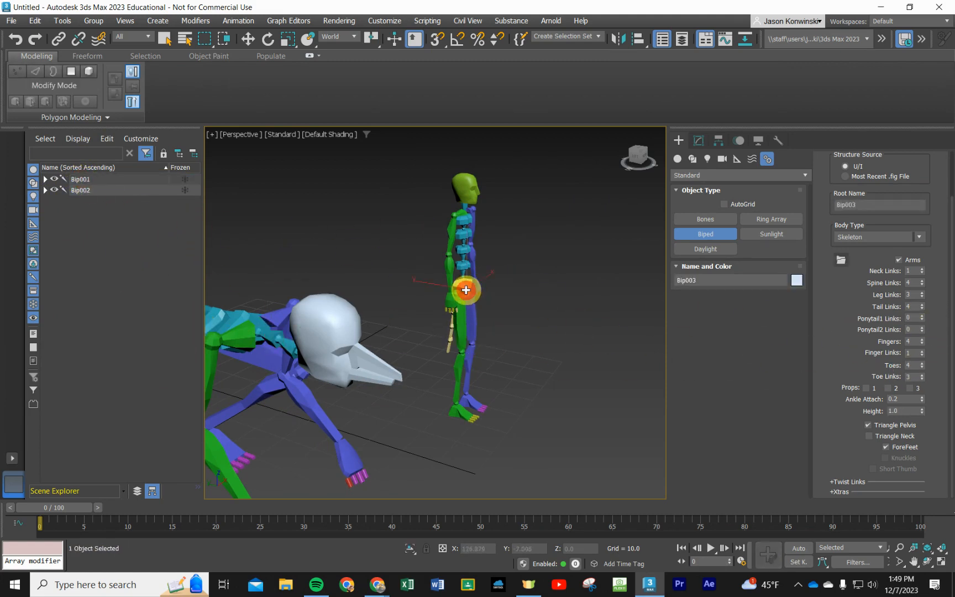
pyautogui.click(543, 273)
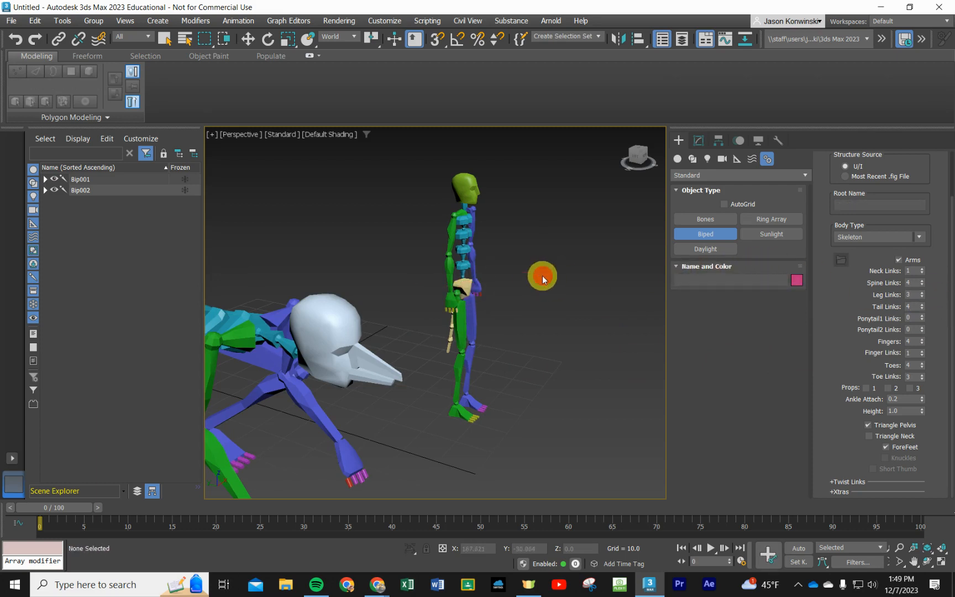
# - Leave Biped creation and select the standing biped's pelvis together with its whole linked hierarchy
pyautogui.click(677, 160)
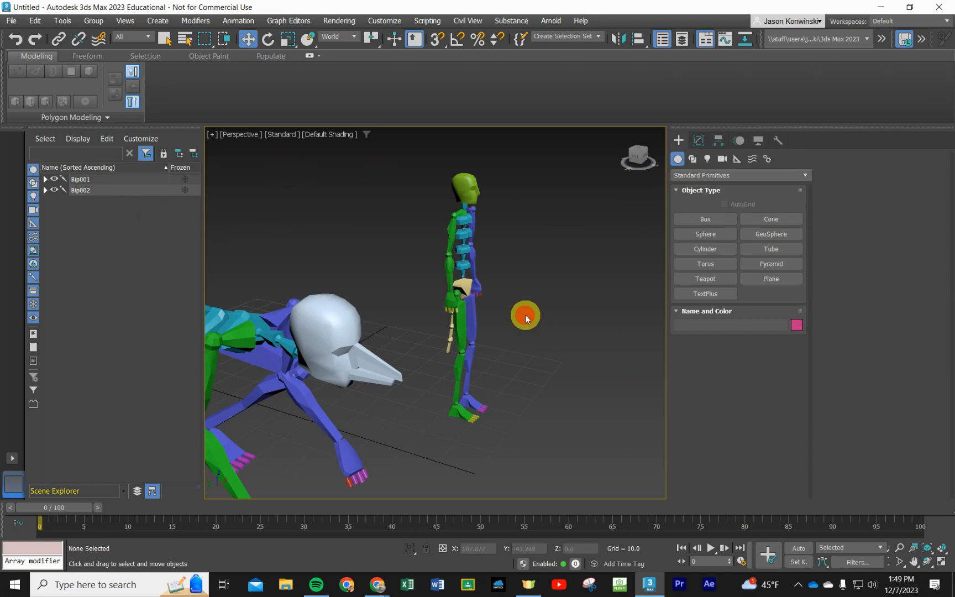
pyautogui.click(464, 289)
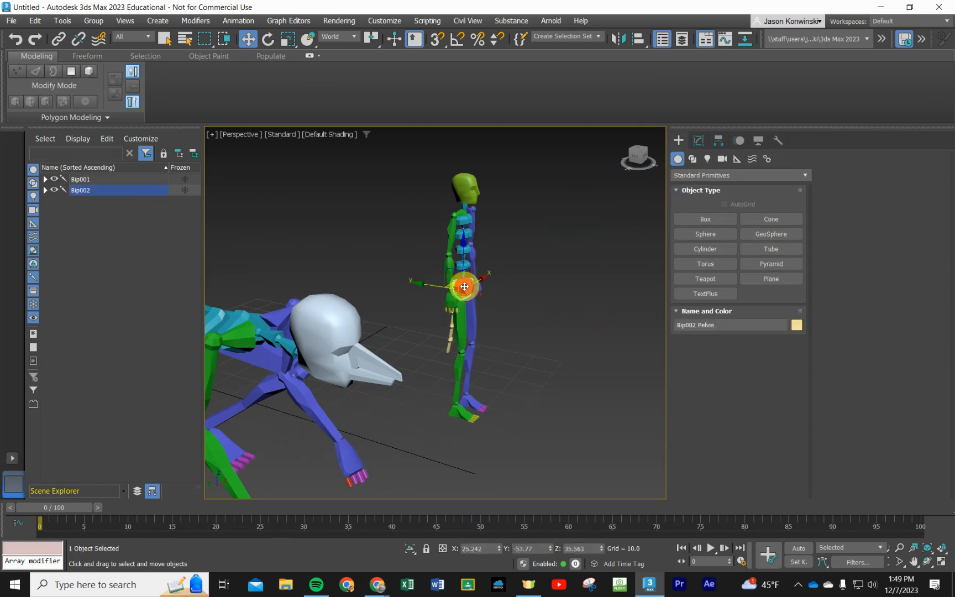
pyautogui.doubleClick(466, 283)
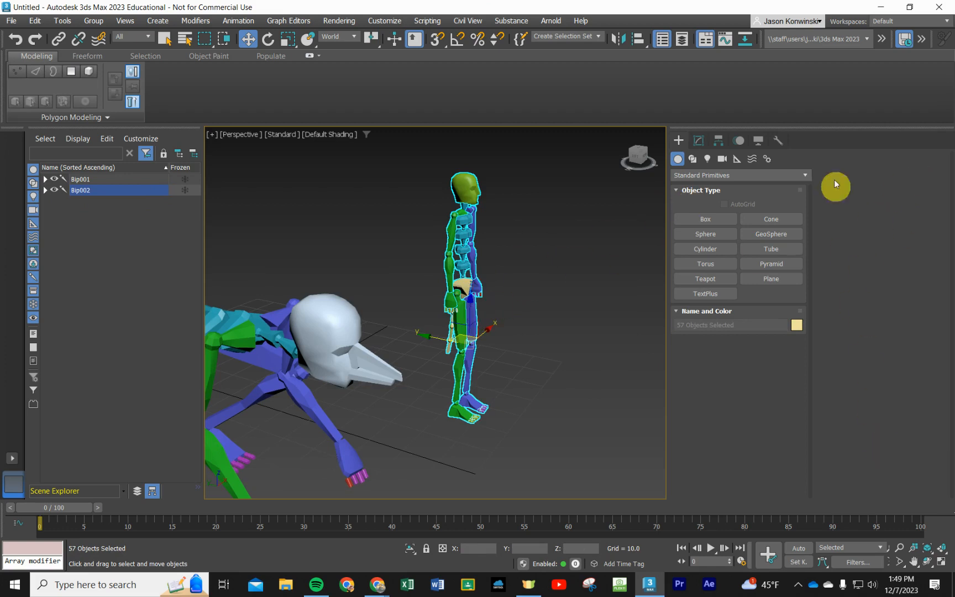
# - Select the standing biped's root object Bip002 and display its biped motion parameters
pyautogui.click(698, 140)
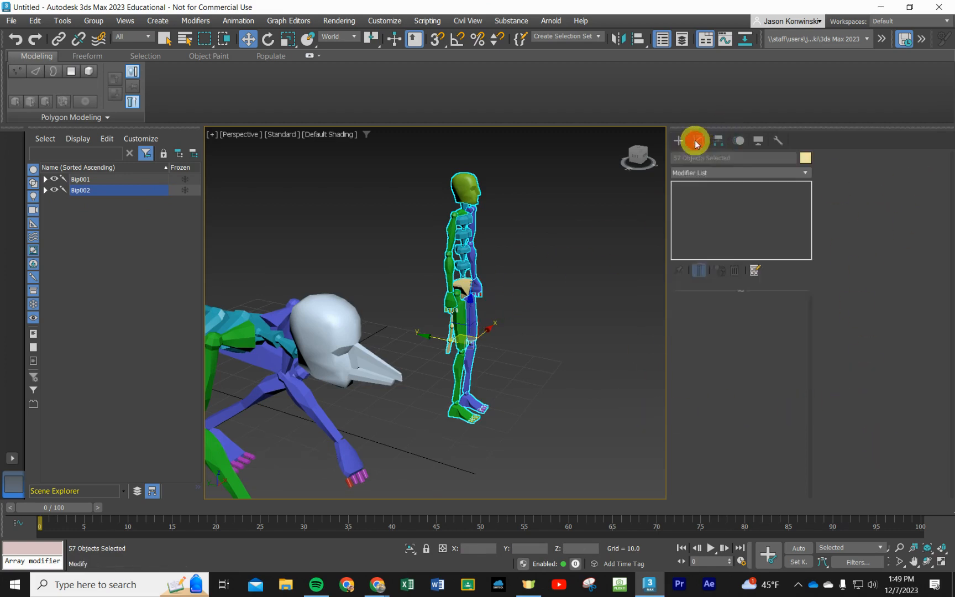
pyautogui.click(465, 285)
pyautogui.click(98, 190)
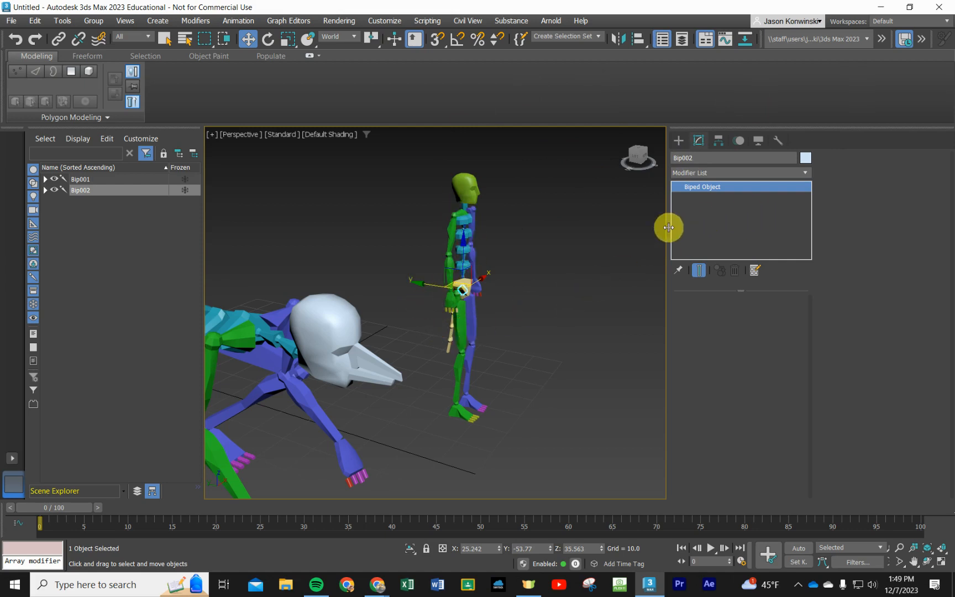
pyautogui.click(737, 139)
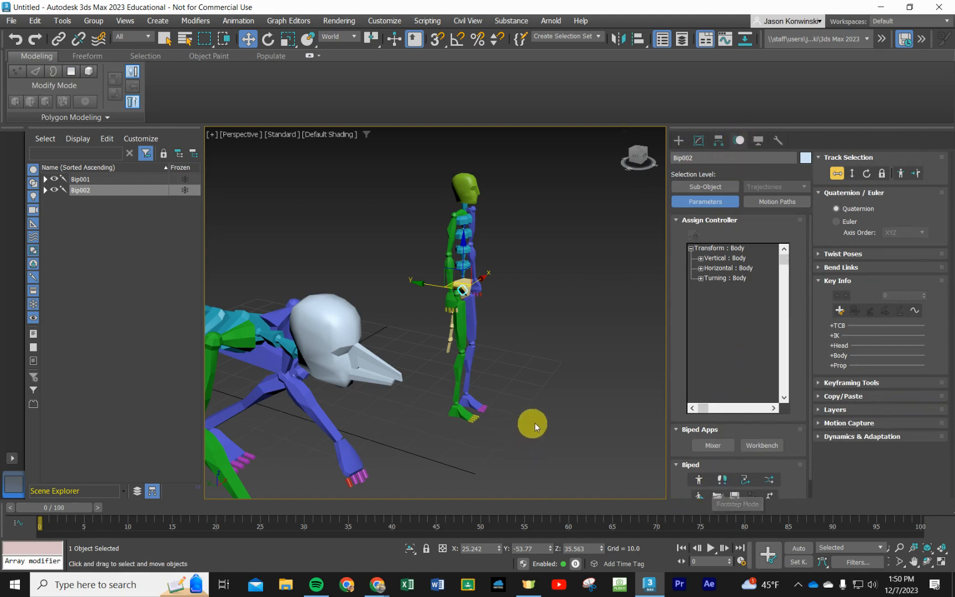
pyautogui.scroll(-1, 713, 425)
pyautogui.scroll(-1, 762, 495)
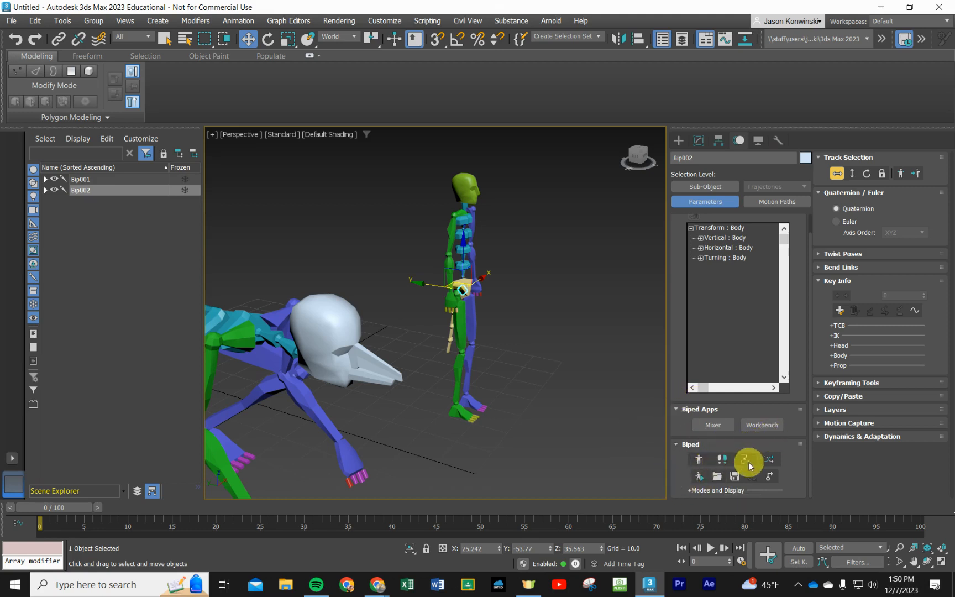
# - Try Footstep mode on Bip002 and collapse its footstep creation settings
pyautogui.click(721, 460)
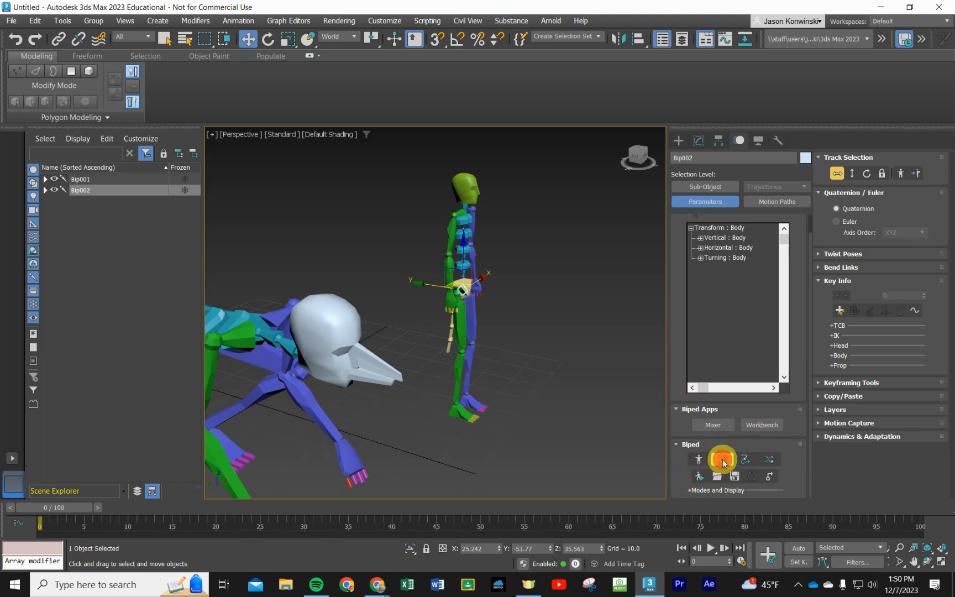
pyautogui.scroll(-5, 539, 393)
pyautogui.scroll(3, 555, 411)
pyautogui.scroll(4, 554, 411)
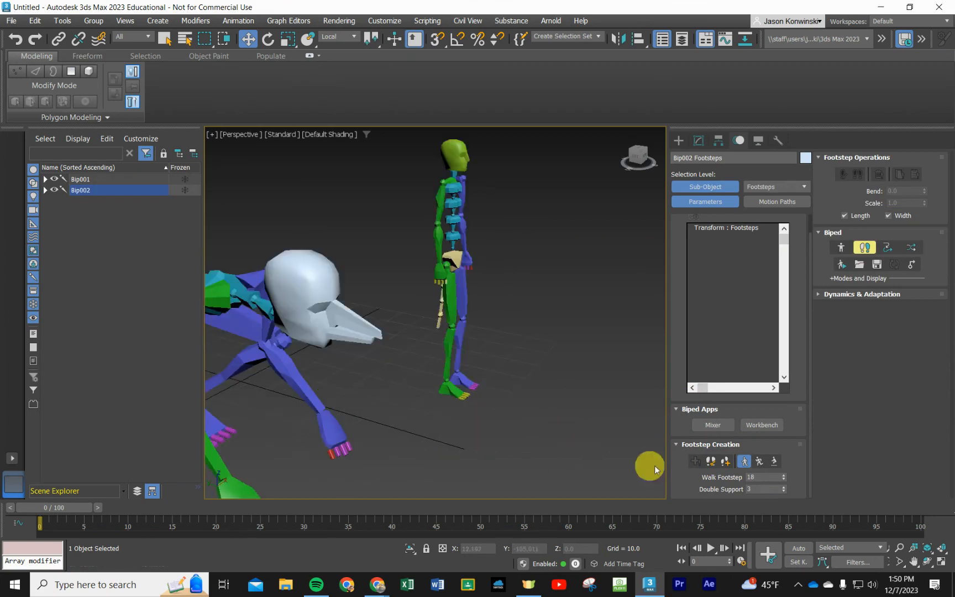
pyautogui.click(678, 443)
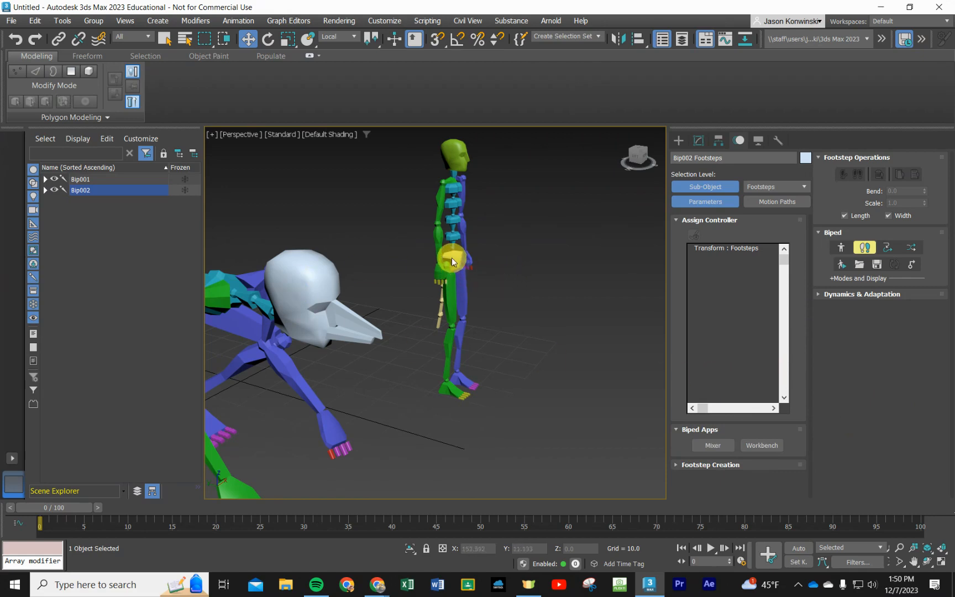
pyautogui.scroll(-2, 277, 313)
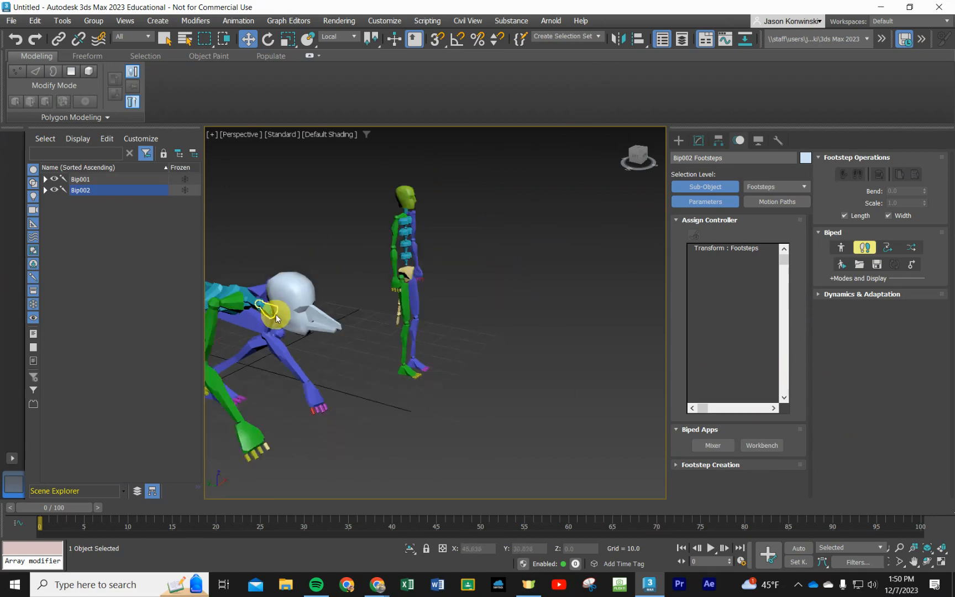
pyautogui.scroll(-2, 276, 314)
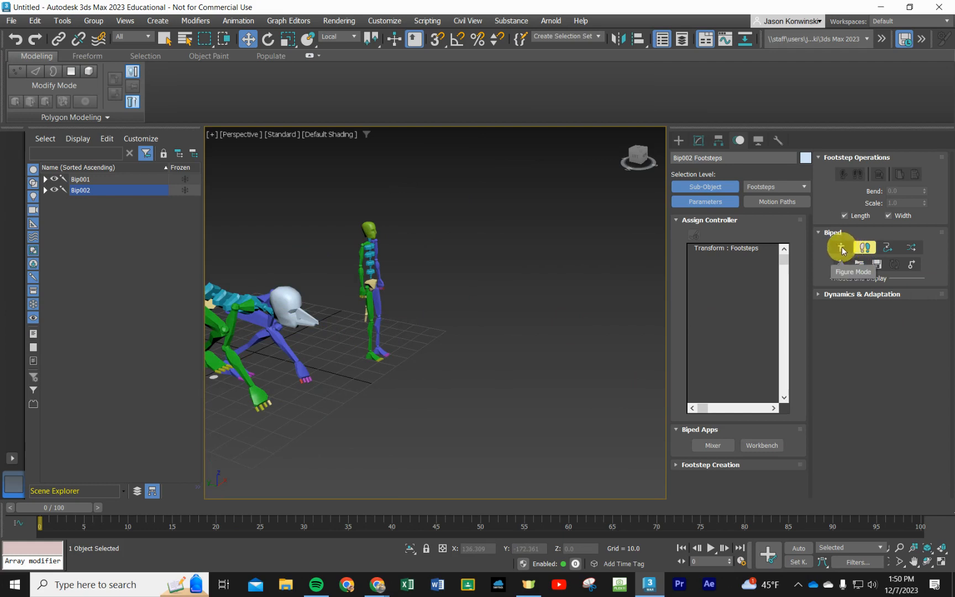
pyautogui.click(818, 232)
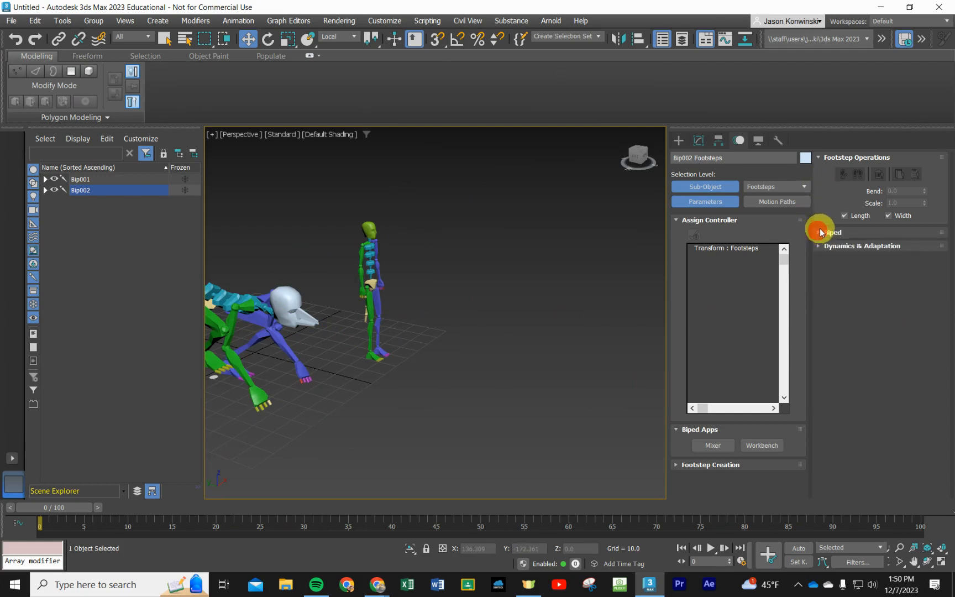
pyautogui.click(818, 232)
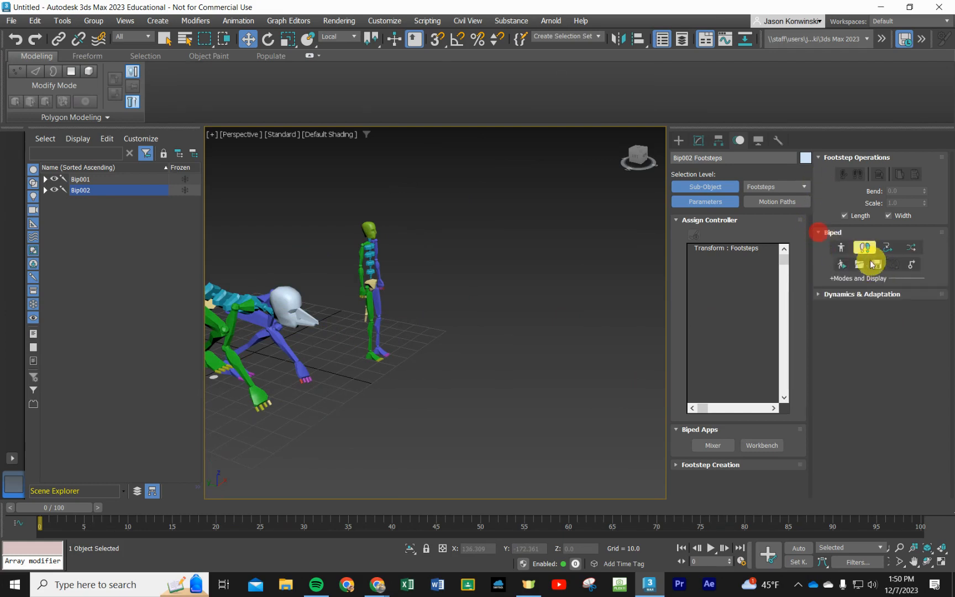
# - Turn on Figure mode for Bip002 and display its structure and track selection settings
pyautogui.click(840, 247)
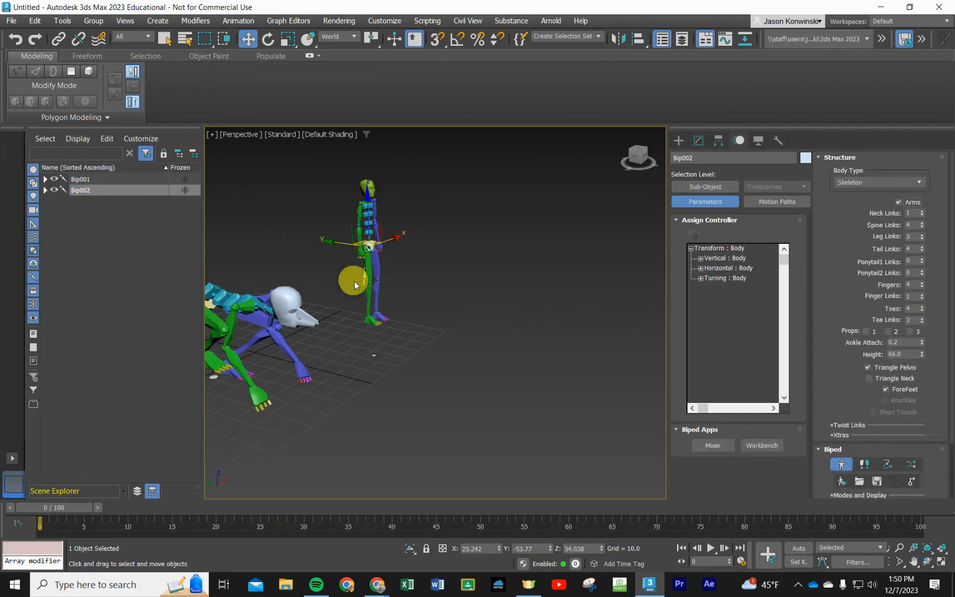
pyautogui.click(819, 159)
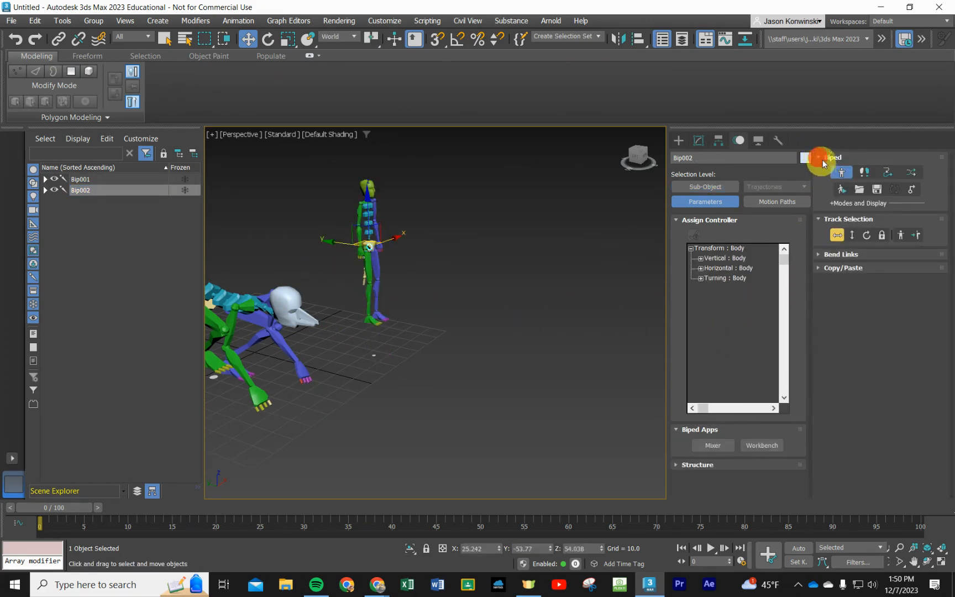
pyautogui.click(679, 465)
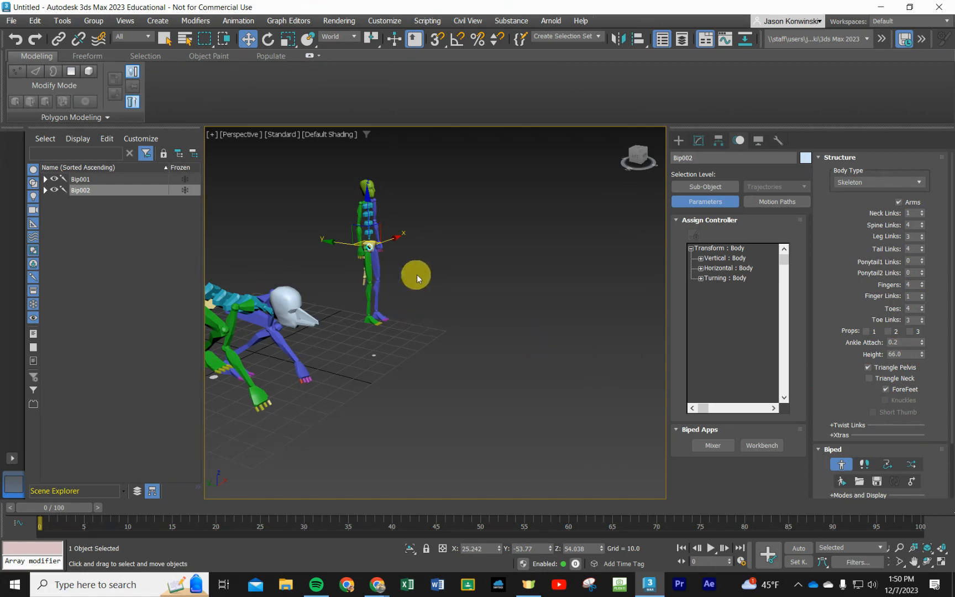
pyautogui.scroll(-3, 906, 354)
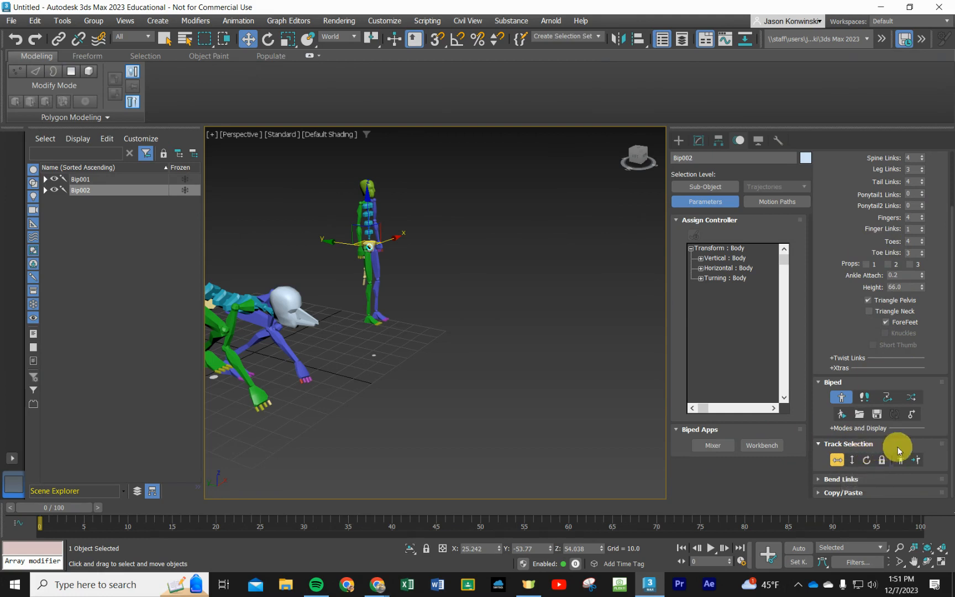
# - Try shortening the standing biped's right thigh with a scale along its length
pyautogui.scroll(5, 381, 234)
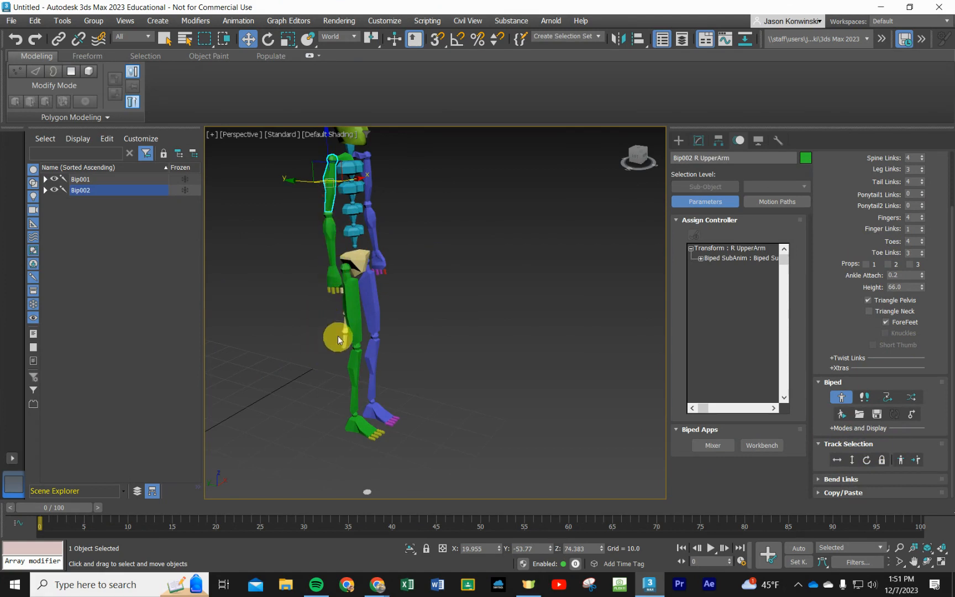
pyautogui.click(353, 317)
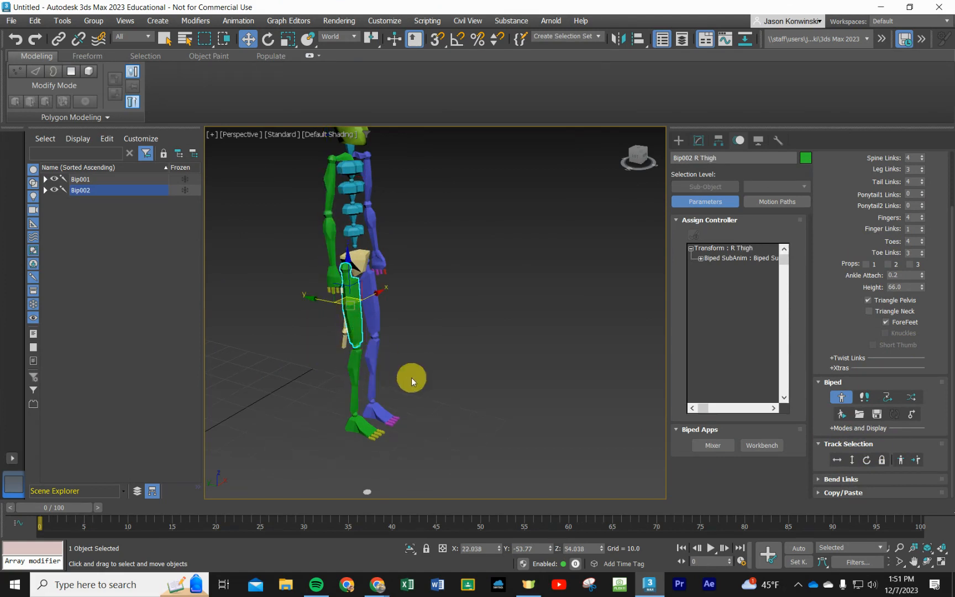
pyautogui.click(288, 39)
pyautogui.moveTo(351, 265); pyautogui.dragTo(364, 322)
# - Try scaling the right calf along its length and width to make it shorter
pyautogui.click(352, 338)
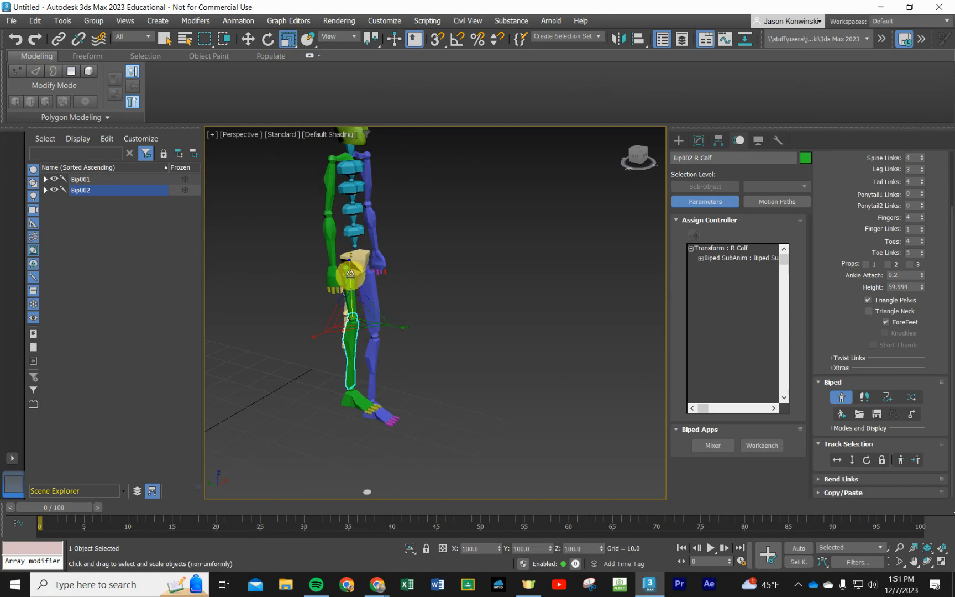
pyautogui.moveTo(349, 269)
pyautogui.mouseDown()
pyautogui.moveTo(347, 229)
pyautogui.moveTo(351, 264)
pyautogui.mouseUp()
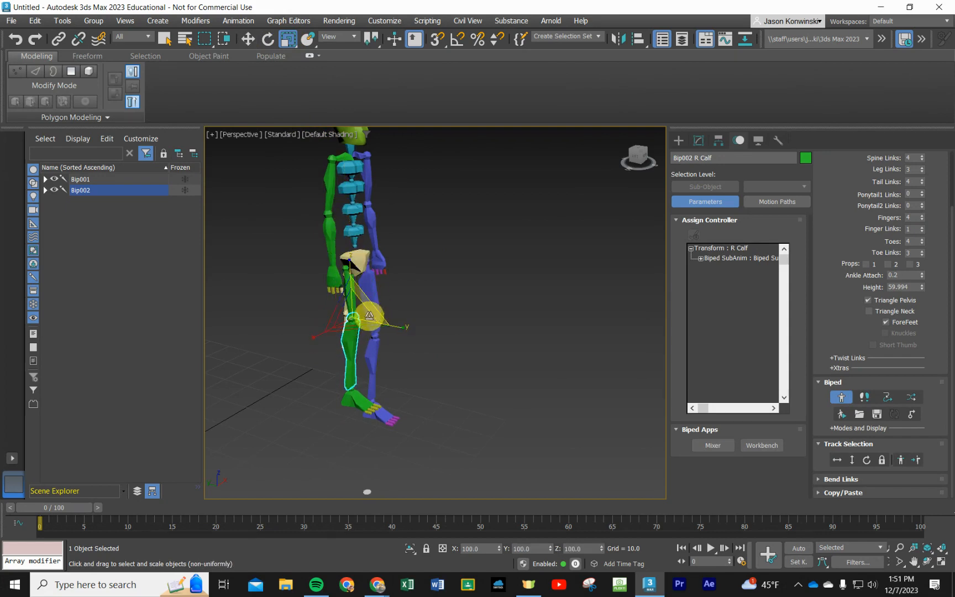
pyautogui.moveTo(377, 313); pyautogui.dragTo(357, 314)
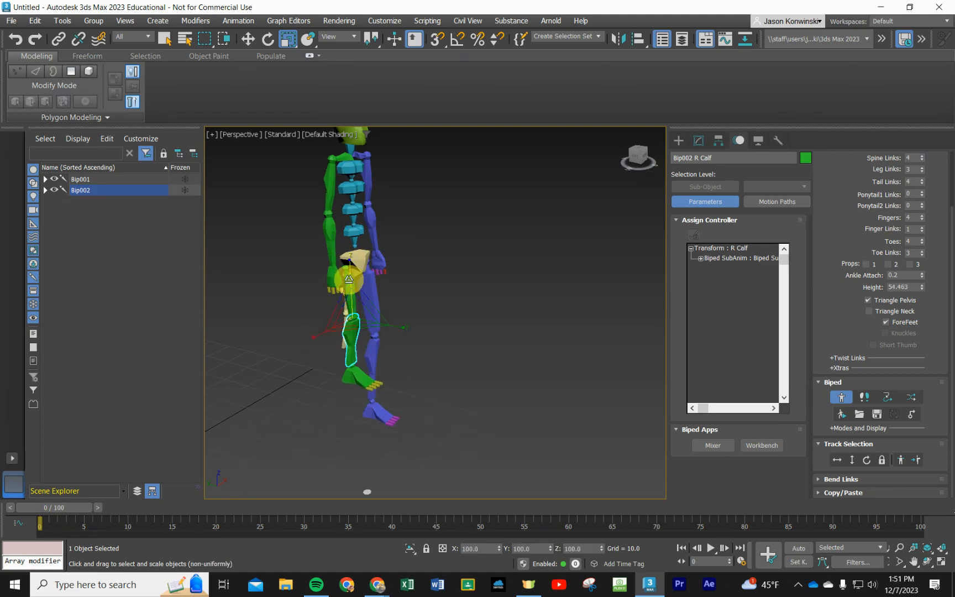
pyautogui.click(421, 273)
# - Try uniformly scaling the right thigh and shrinking the right foot
pyautogui.click(352, 276)
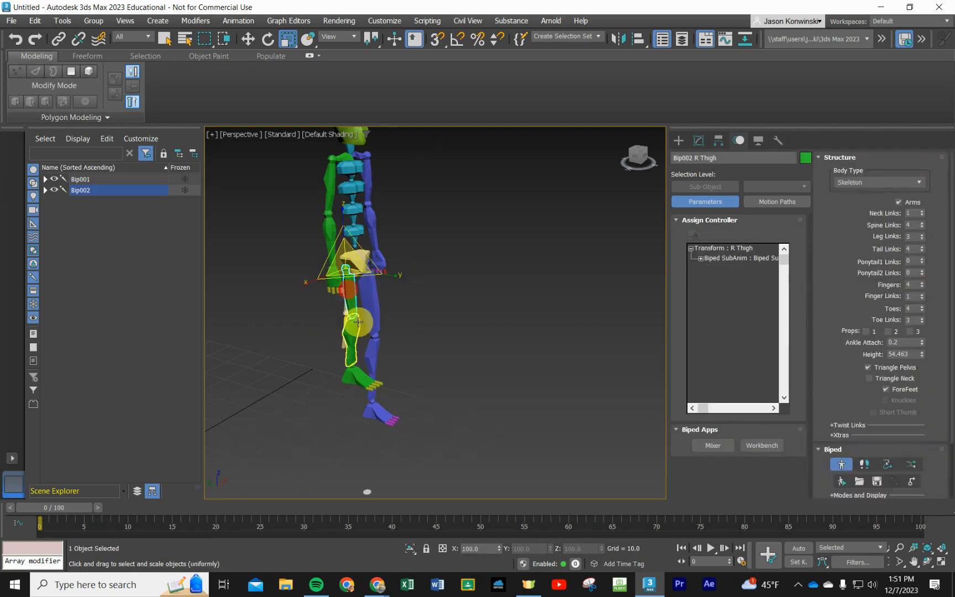
pyautogui.moveTo(352, 276); pyautogui.dragTo(350, 275)
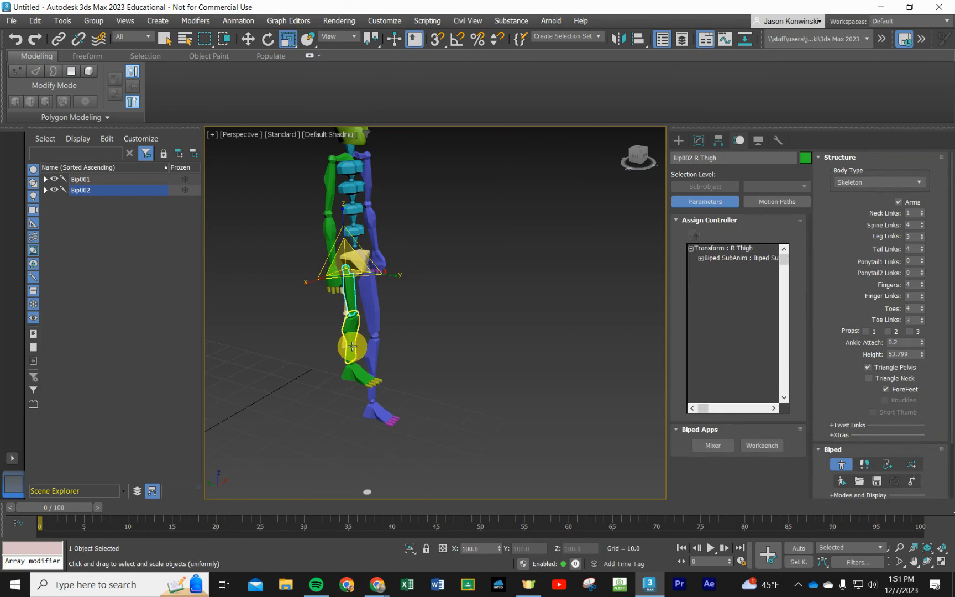
pyautogui.click(357, 376)
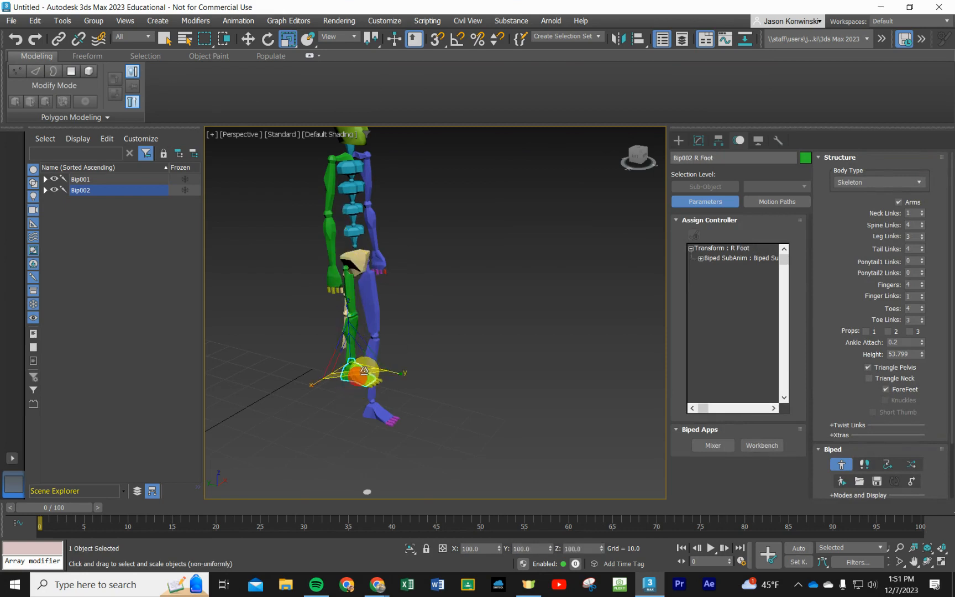
pyautogui.moveTo(380, 369); pyautogui.dragTo(365, 367)
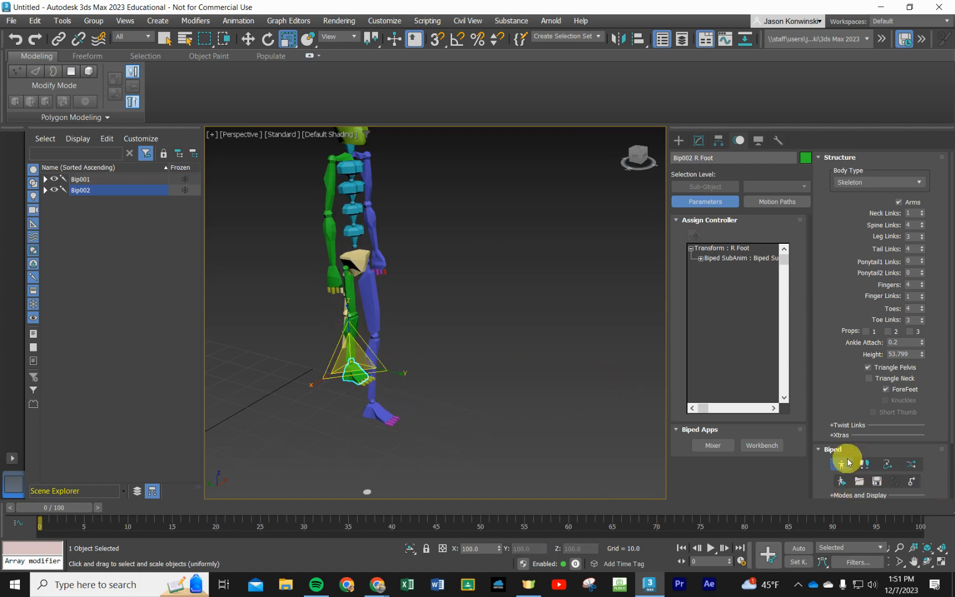
# - Switch to the Move tool and select the right thigh together with its Symmetrical counterpart
pyautogui.scroll(-3, 846, 459)
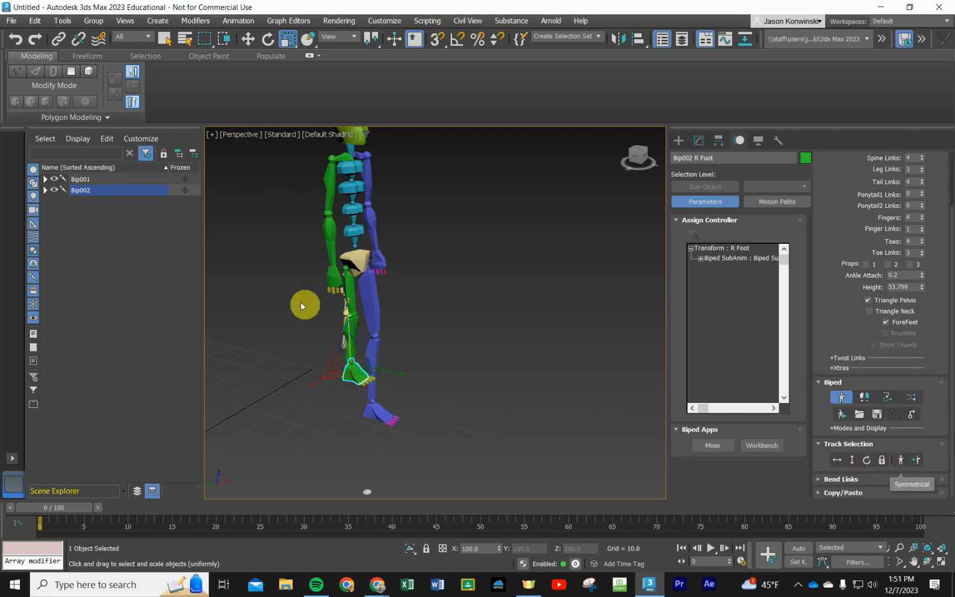
pyautogui.click(248, 39)
pyautogui.click(354, 297)
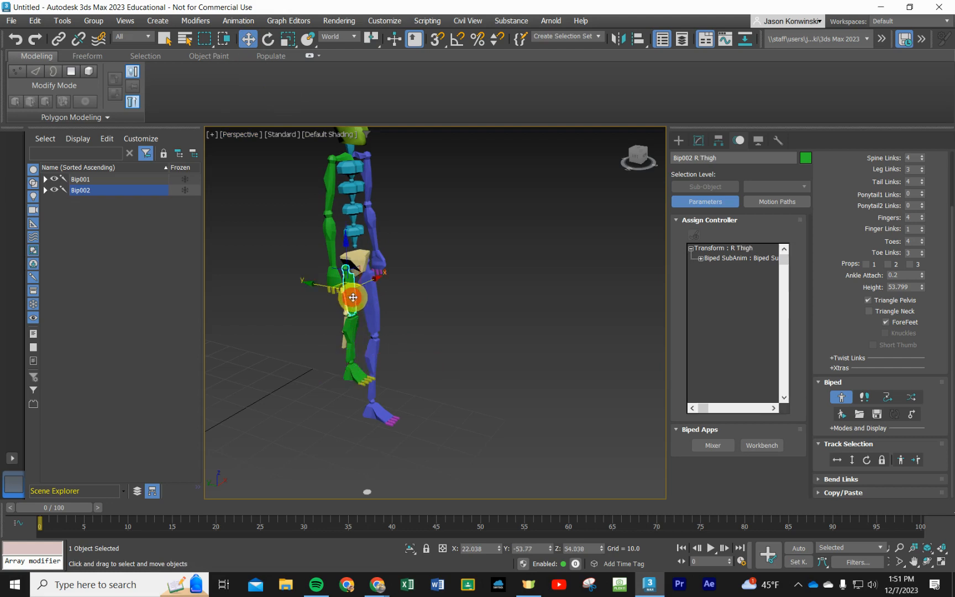
pyautogui.click(901, 461)
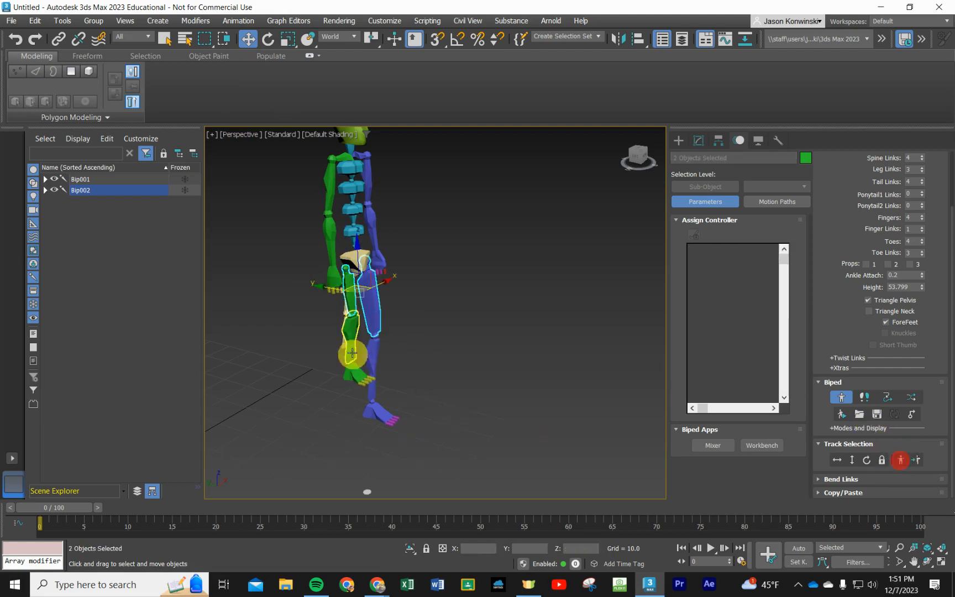
# - Try the Opposite and Symmetrical track selections starting from the left thigh, and clear the selection
pyautogui.click(370, 307)
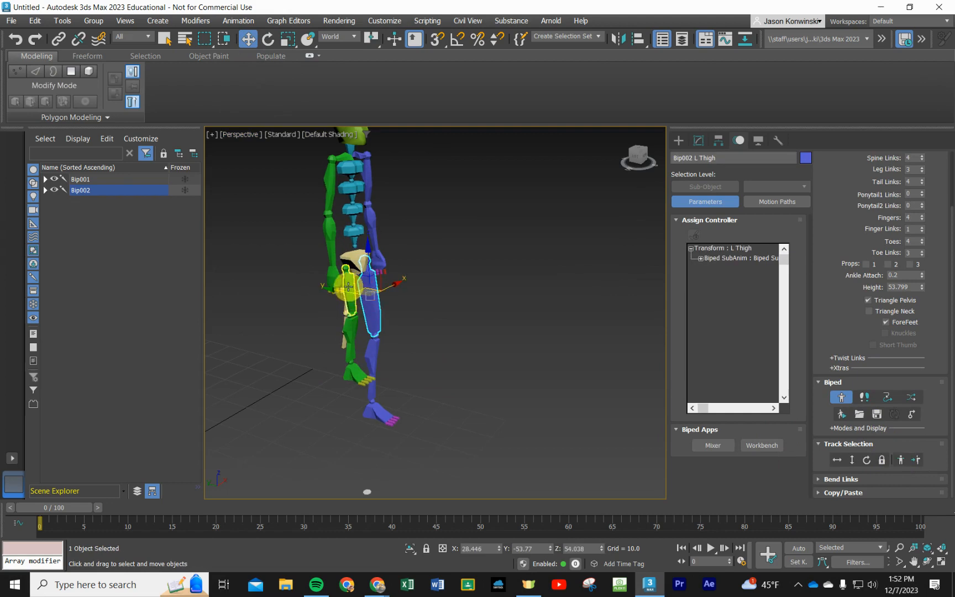
pyautogui.click(915, 461)
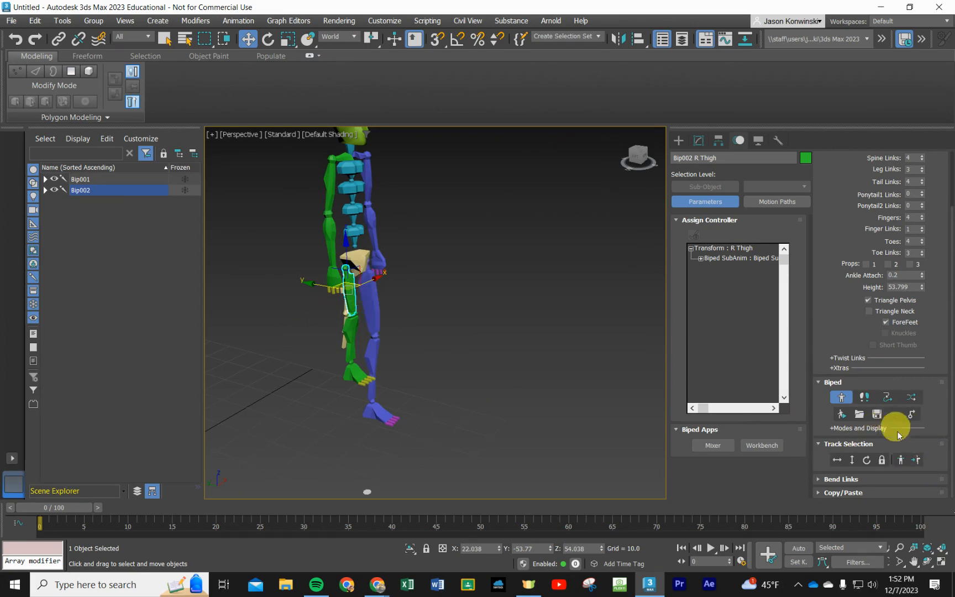
pyautogui.click(900, 459)
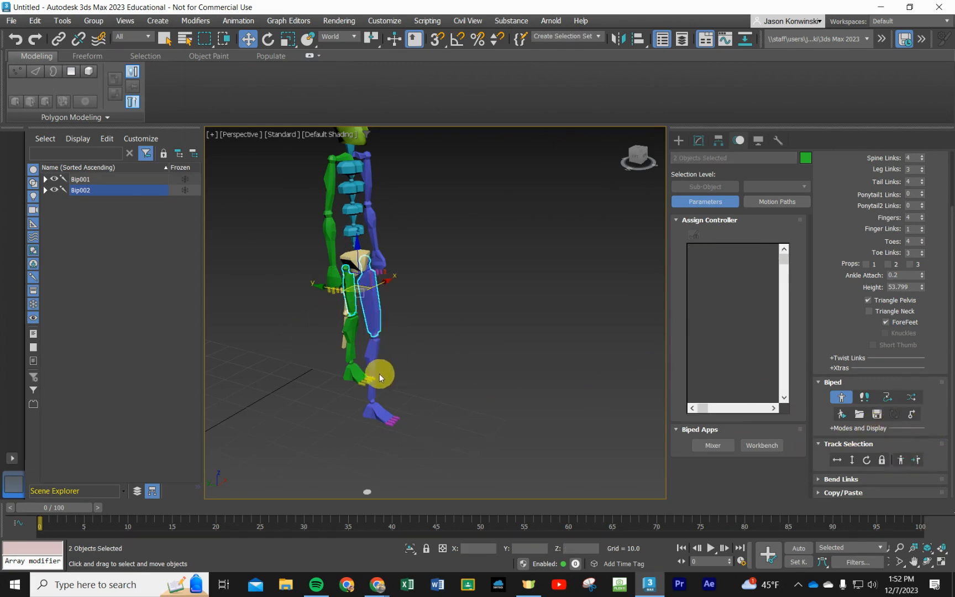
pyautogui.click(515, 373)
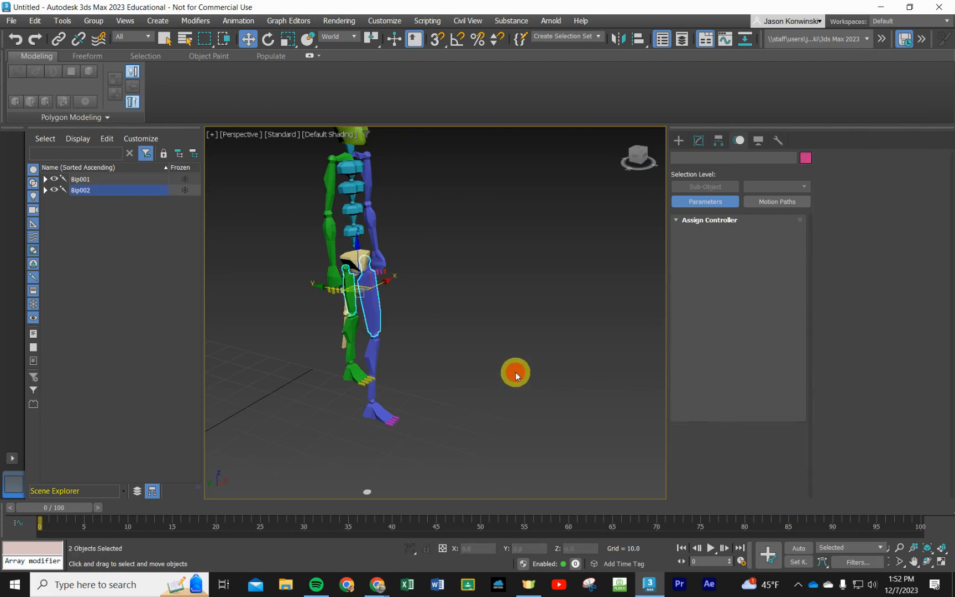
# - Undo the selection changes and all scaling of the right thigh, calf and foot
pyautogui.hotkey('ctrl', 'z')
pyautogui.hotkey('ctrl', 'z')
pyautogui.hotkey('ctrl', 'z')
pyautogui.hotkey('ctrl', 'z')
pyautogui.hotkey('ctrl', 'z')
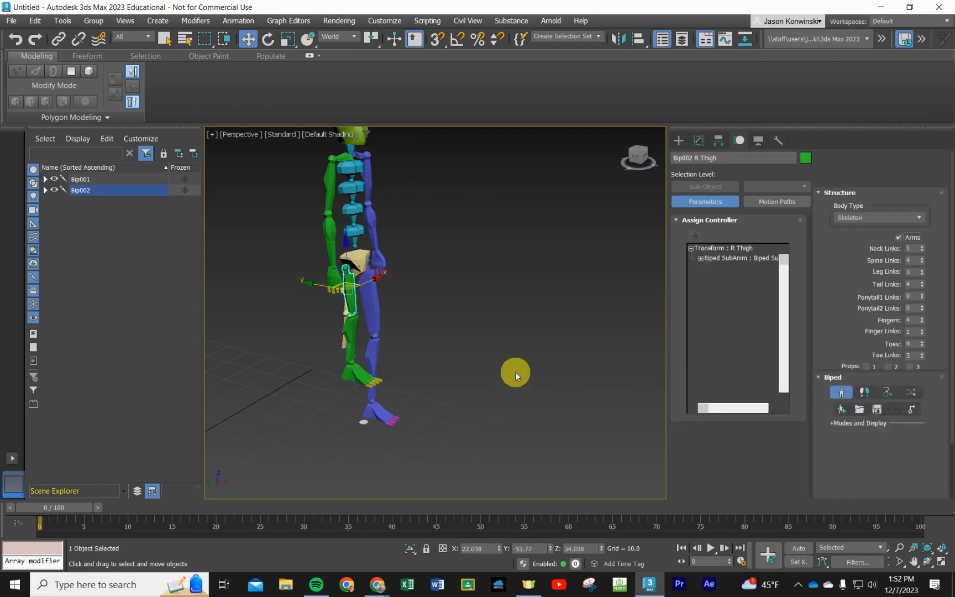
pyautogui.hotkey('ctrl', 'z')
pyautogui.hotkey('ctrl', 'z')
pyautogui.hotkey('ctrl', 'z')
pyautogui.hotkey('ctrl', 'z')
pyautogui.hotkey('ctrl', 'z')
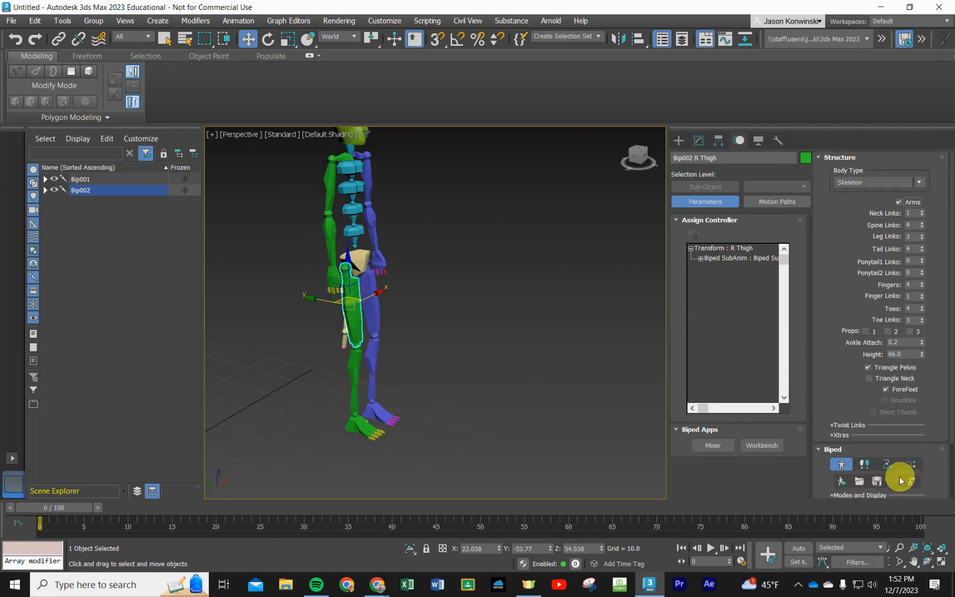
# - Select the left thigh along with the right one using the Symmetrical track selection and scale both thighs down together
pyautogui.scroll(-2, 886, 465)
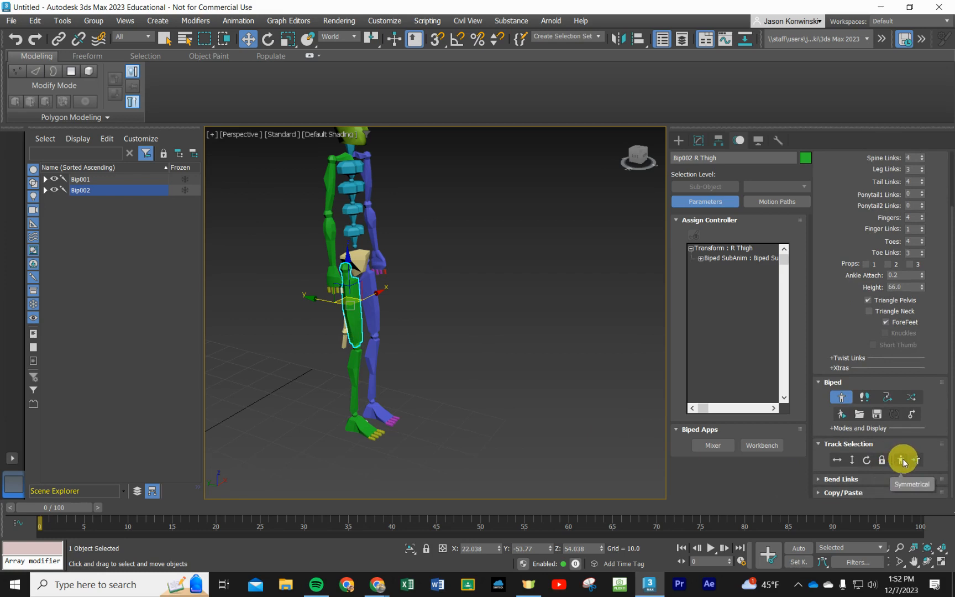
pyautogui.click(901, 460)
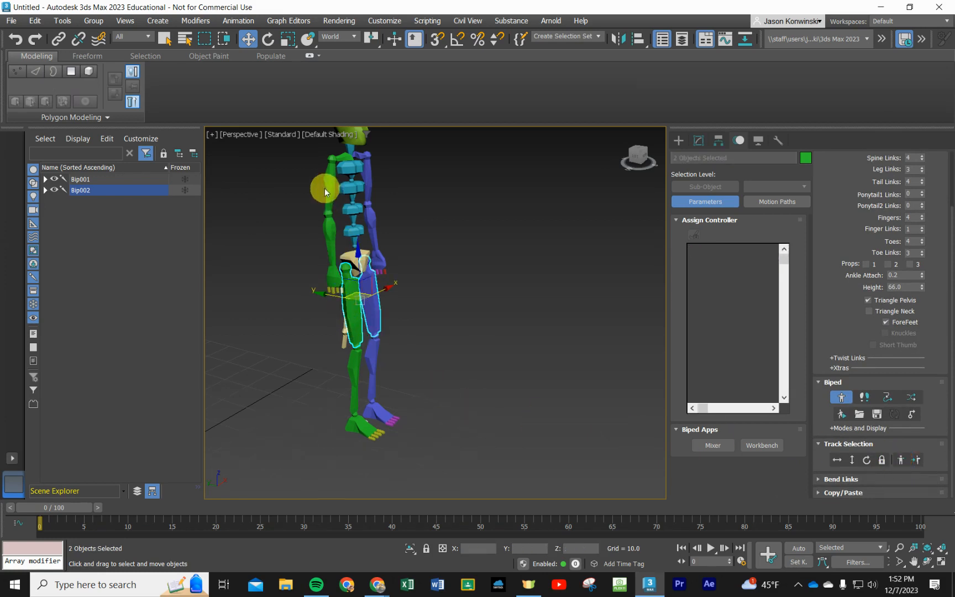
pyautogui.click(287, 39)
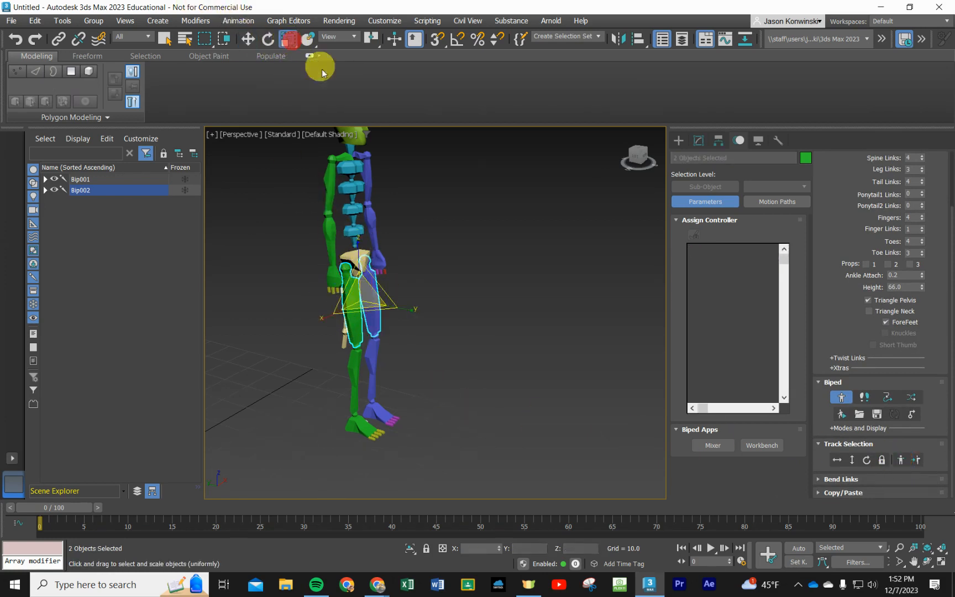
pyautogui.press('r')
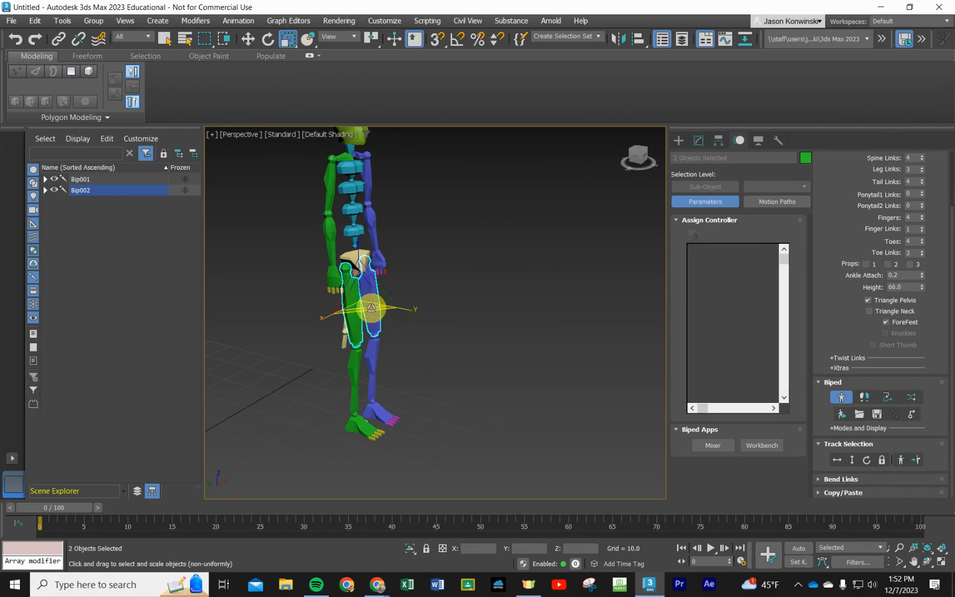
pyautogui.moveTo(371, 307); pyautogui.dragTo(352, 347)
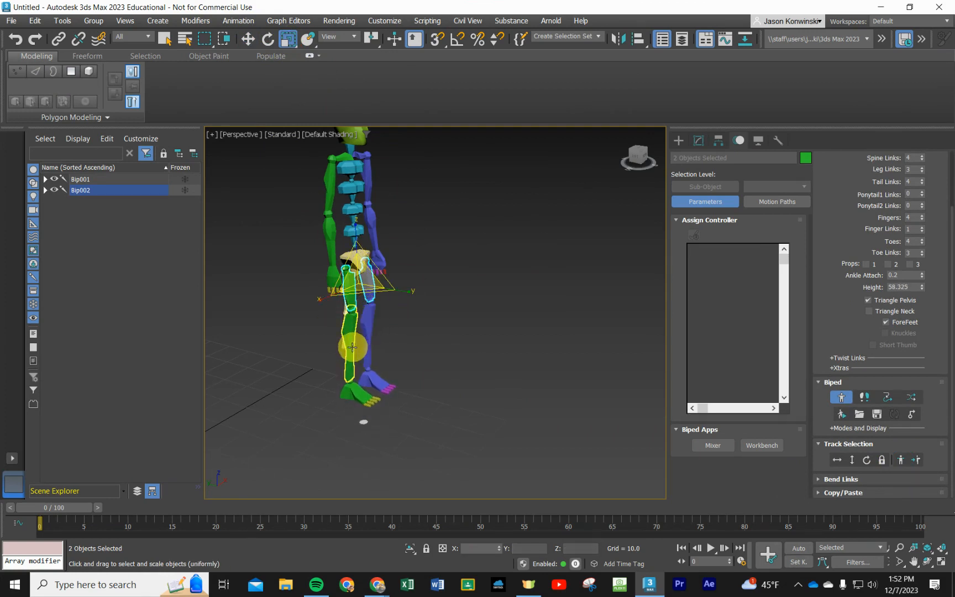
# - Select the right calf and its Symmetrical counterpart, and scale both calves down to shorten the lower legs
pyautogui.click(349, 346)
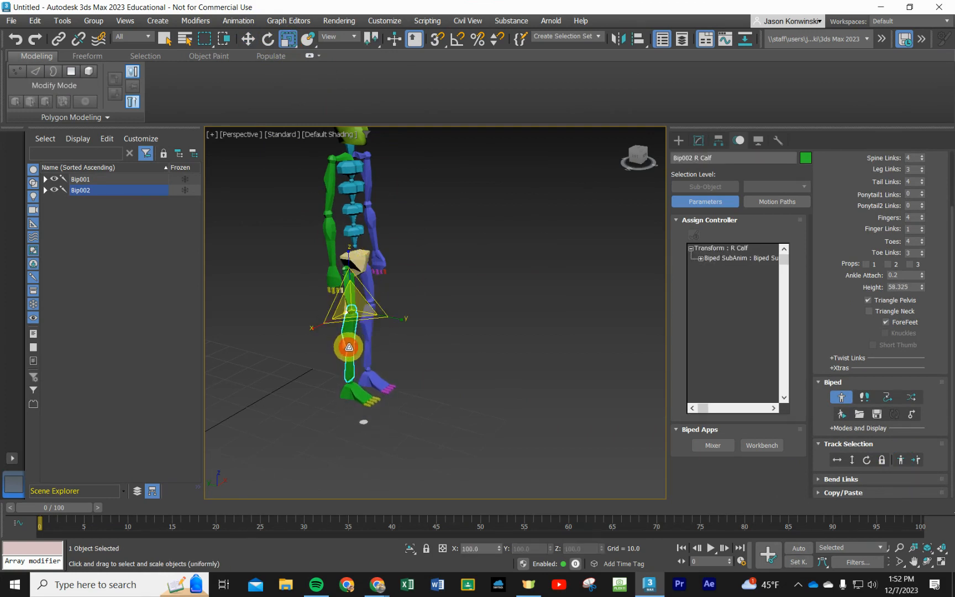
pyautogui.click(900, 459)
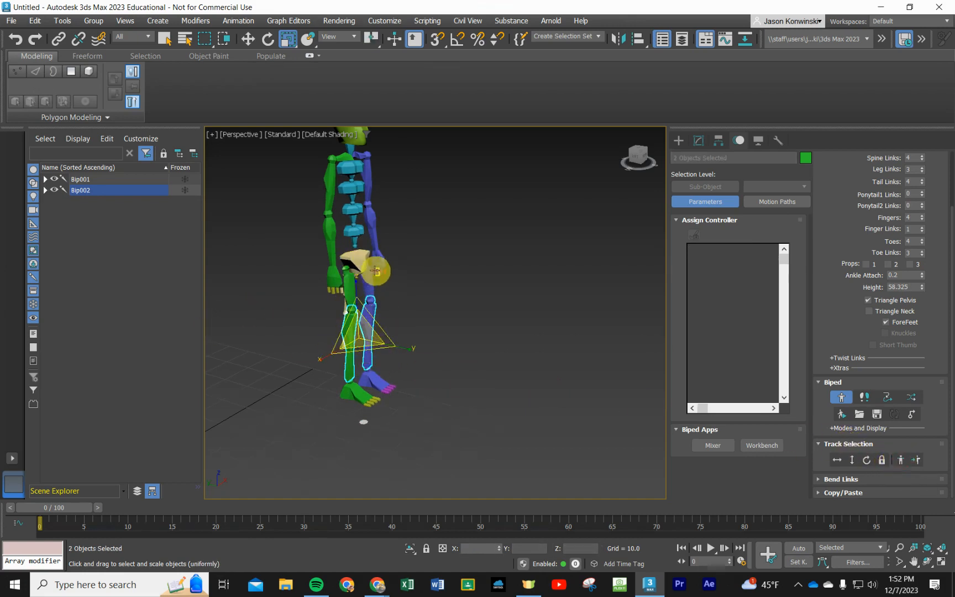
pyautogui.moveTo(363, 349); pyautogui.dragTo(363, 342)
# - Select the right foot and its Symmetrical counterpart, and scale both feet down to make them shorter
pyautogui.click(357, 371)
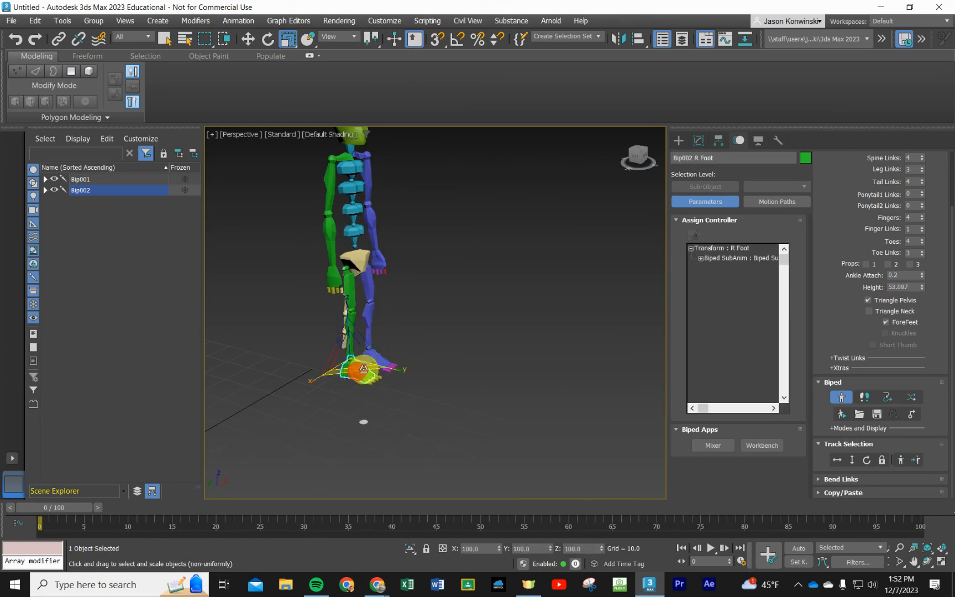
pyautogui.click(902, 460)
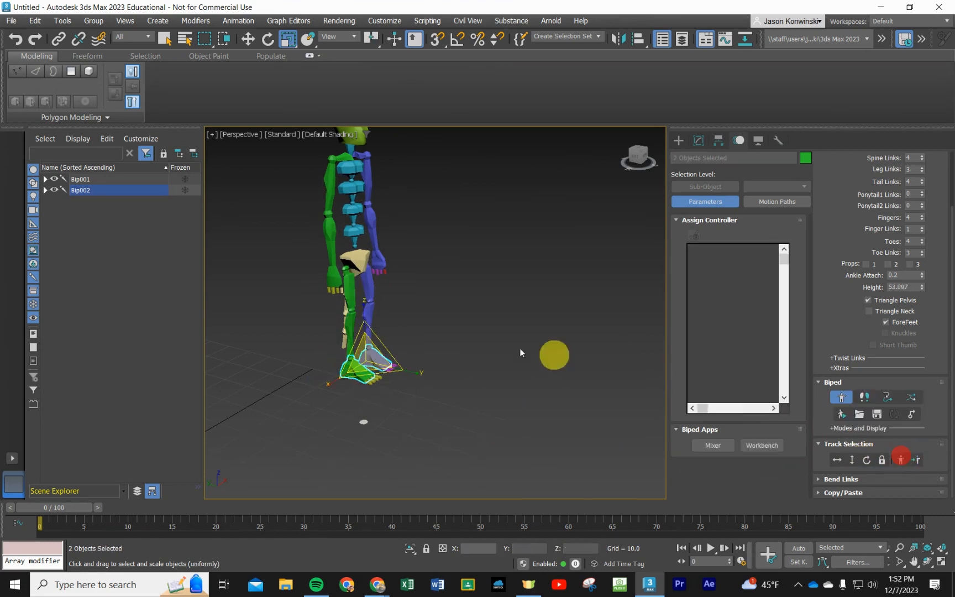
pyautogui.moveTo(401, 369); pyautogui.dragTo(394, 369)
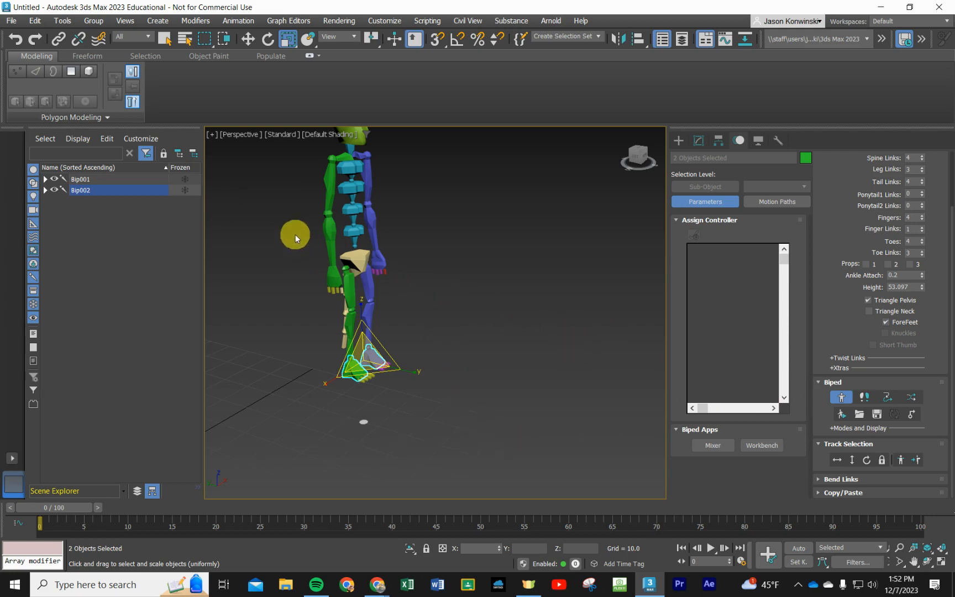
# - Select the biped's centre of mass with Body Horizontal and rotate the whole skeleton forward until the spine lies horizontal
pyautogui.click(268, 39)
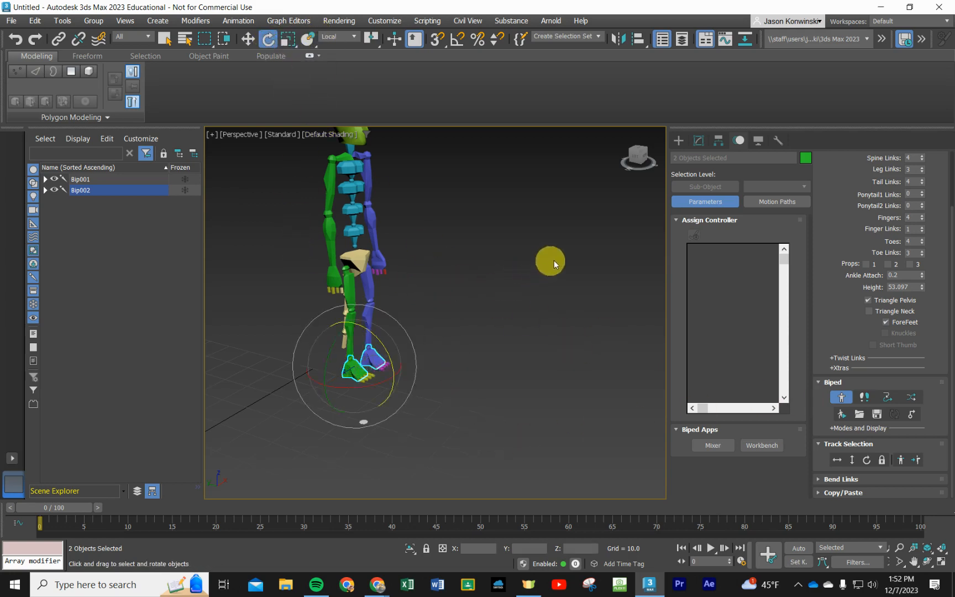
pyautogui.click(838, 461)
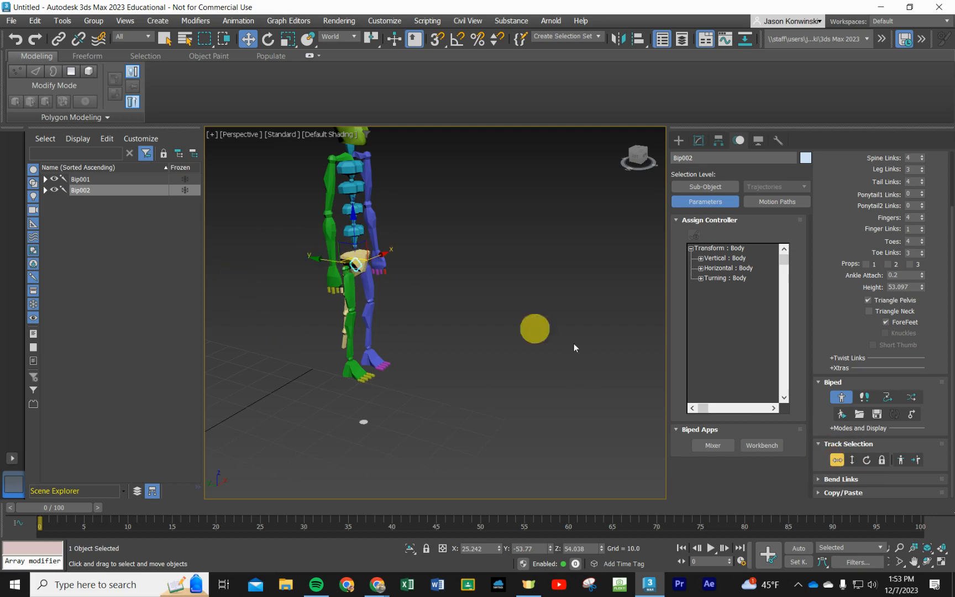
pyautogui.click(843, 462)
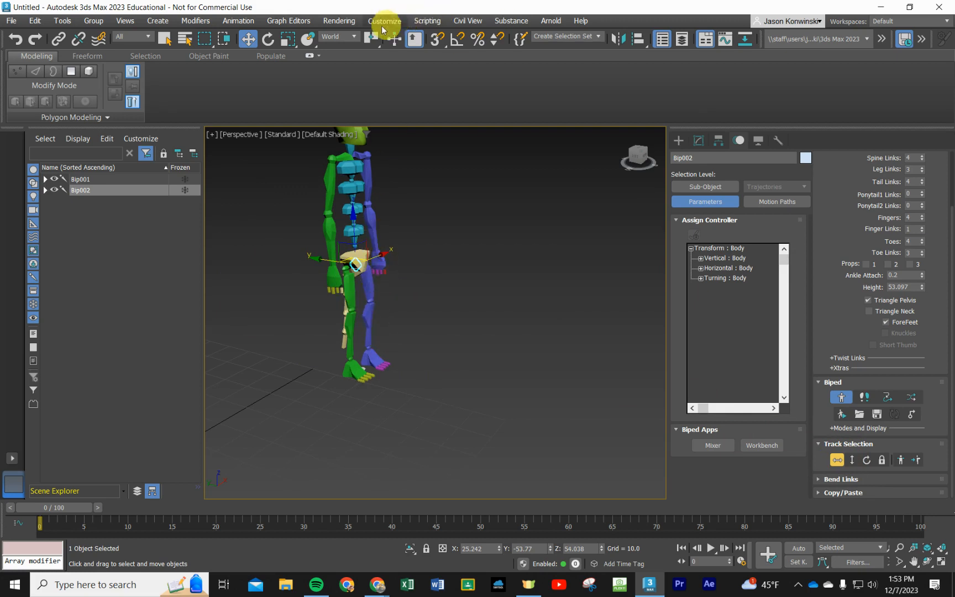
pyautogui.click(248, 39)
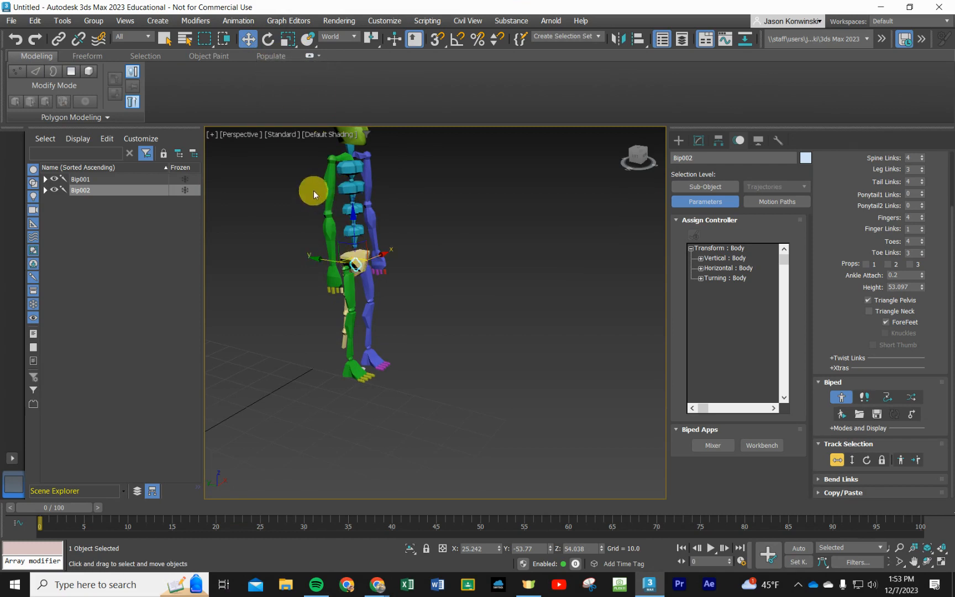
pyautogui.click(268, 39)
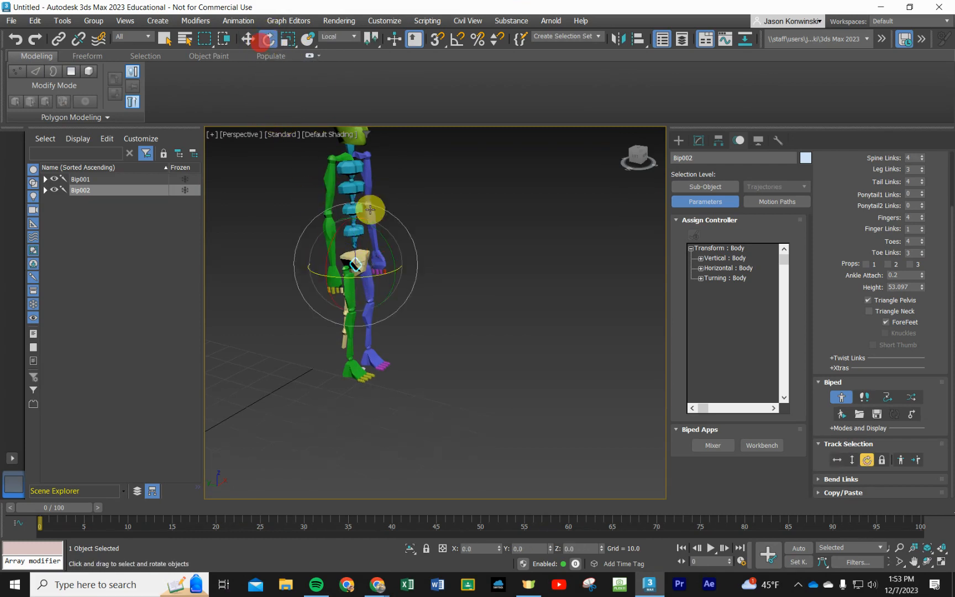
pyautogui.moveTo(386, 245); pyautogui.dragTo(455, 306)
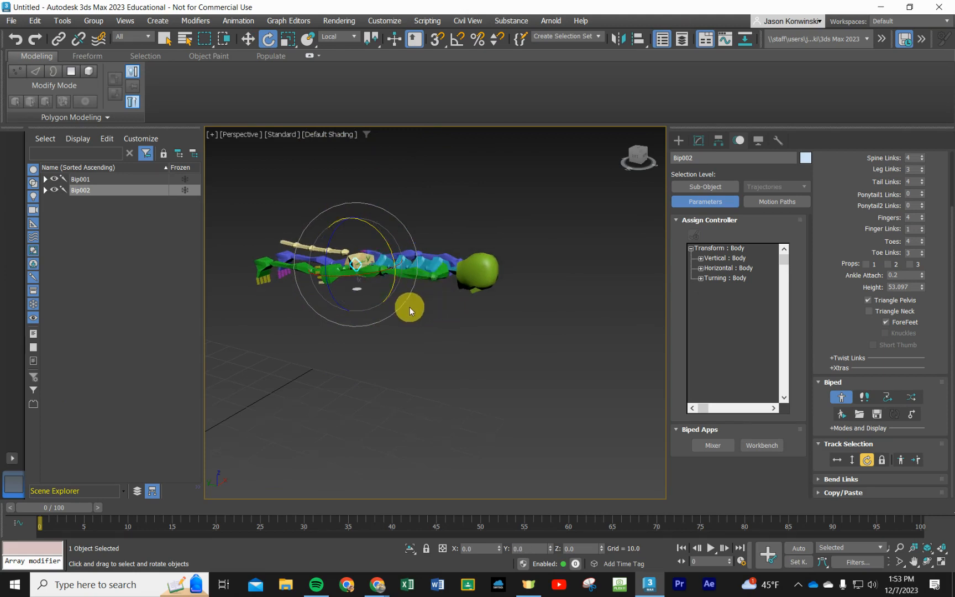
# - Select both thighs symmetrically and rotate them so the legs reach down beneath the horizontal body, spread slightly outward
pyautogui.scroll(-2, 411, 325)
pyautogui.scroll(2, 418, 333)
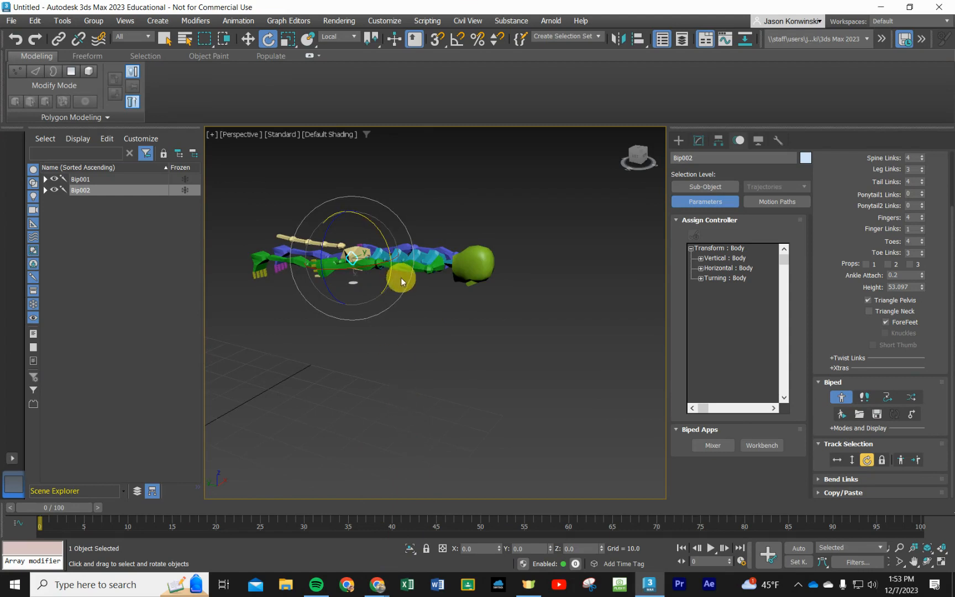
pyautogui.moveTo(400, 342); pyautogui.dragTo(443, 403, button='middle')
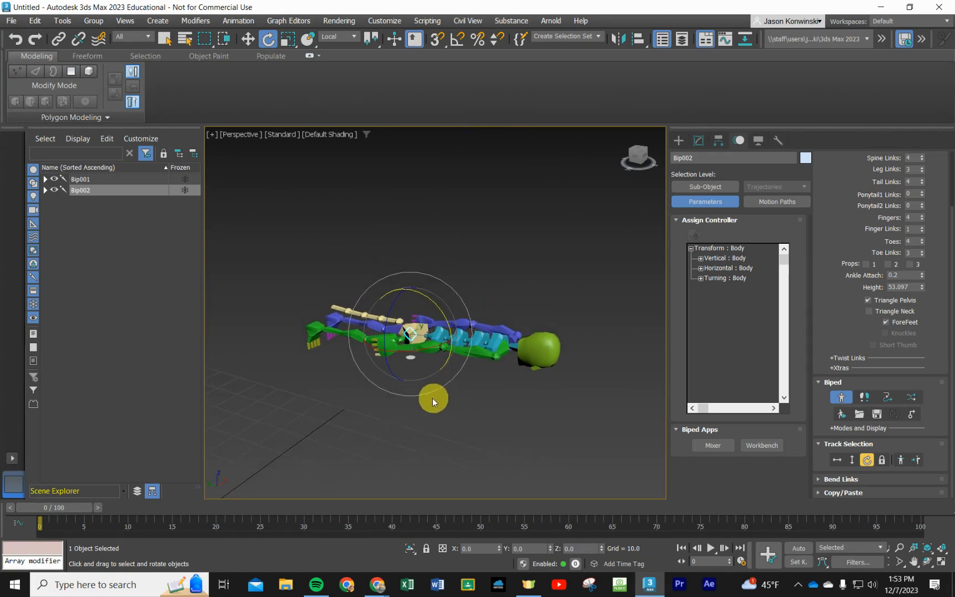
pyautogui.scroll(3, 372, 417)
pyautogui.scroll(2, 372, 417)
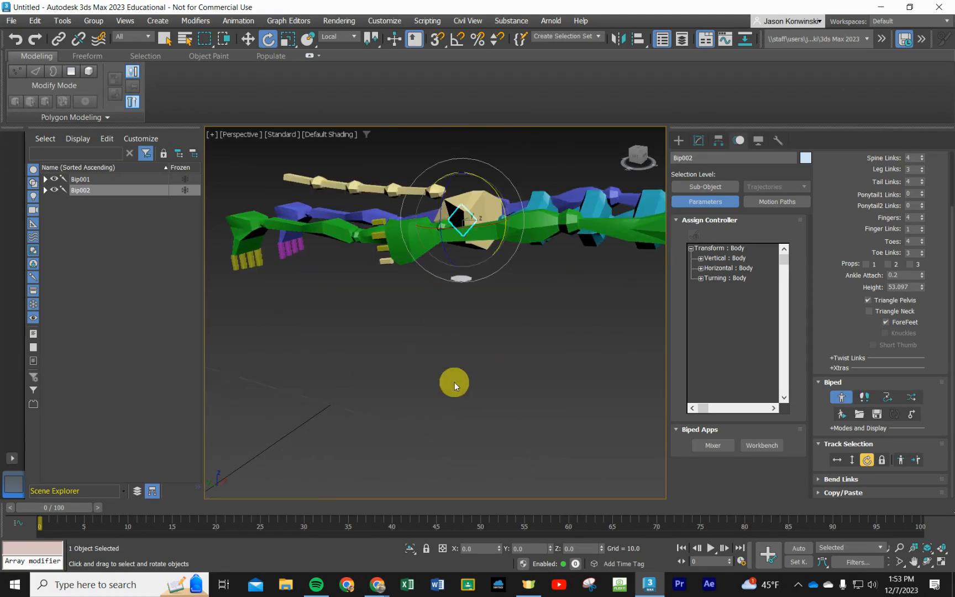
pyautogui.scroll(2, 469, 382)
pyautogui.click(382, 246)
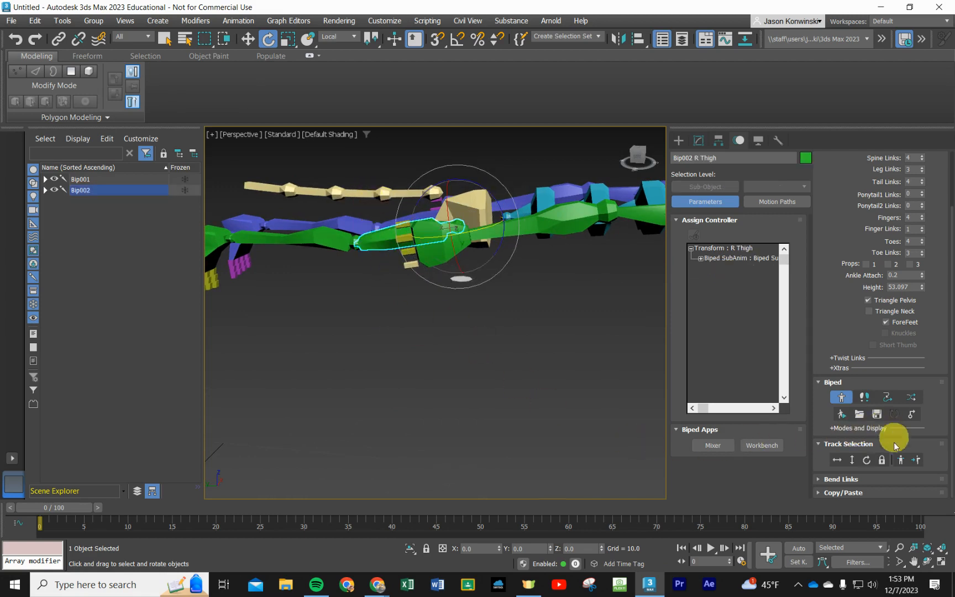
pyautogui.click(900, 462)
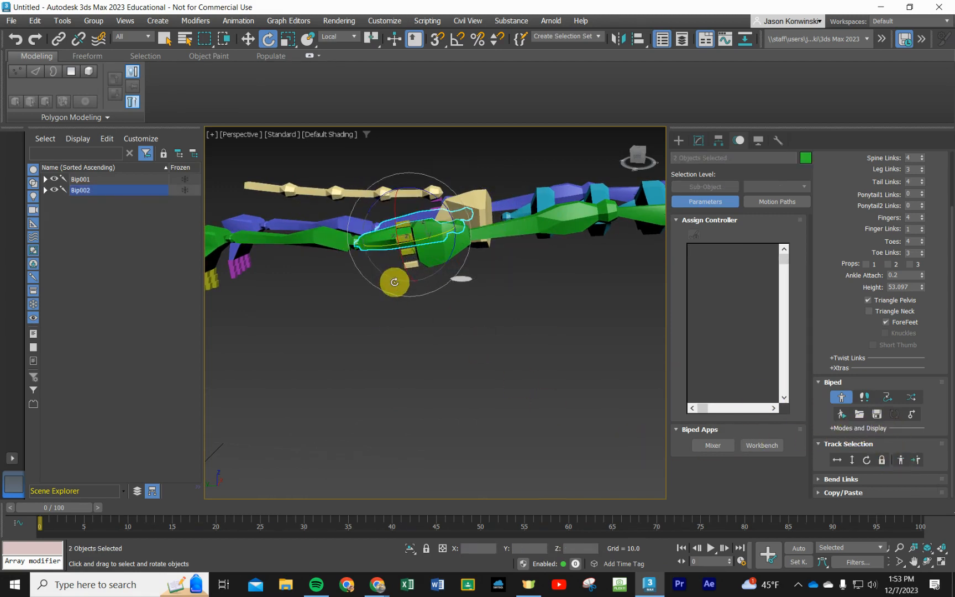
pyautogui.moveTo(395, 280); pyautogui.dragTo(436, 296)
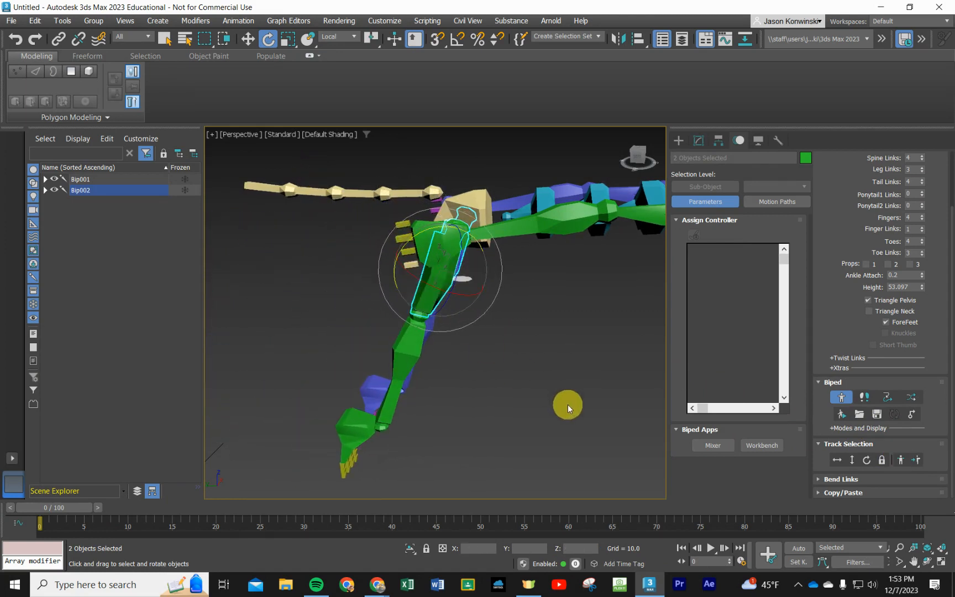
pyautogui.keyDown('alt'); pyautogui.moveTo(567, 404); pyautogui.dragTo(642, 388, button='middle'); pyautogui.keyUp('alt')
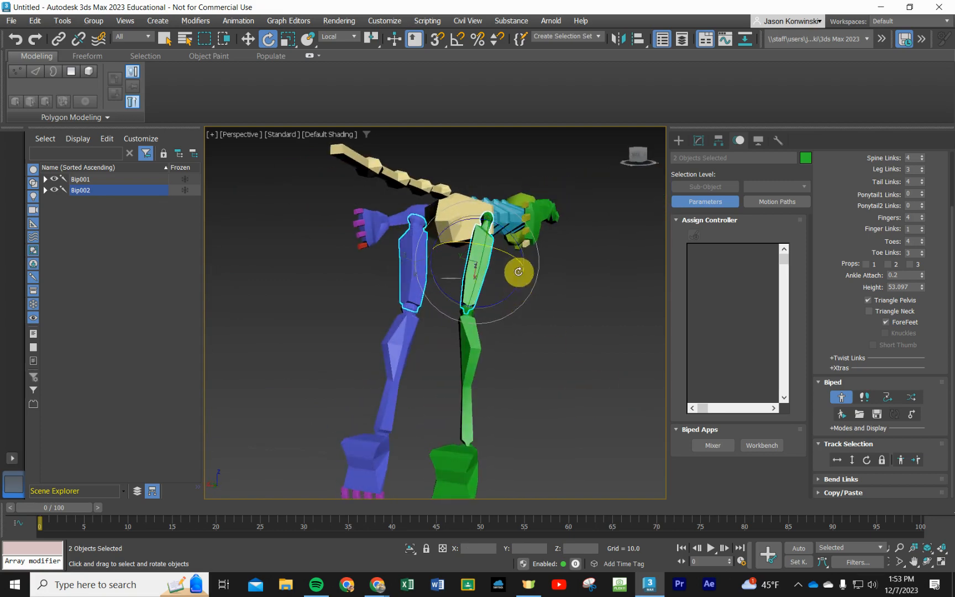
pyautogui.moveTo(478, 270); pyautogui.dragTo(493, 231)
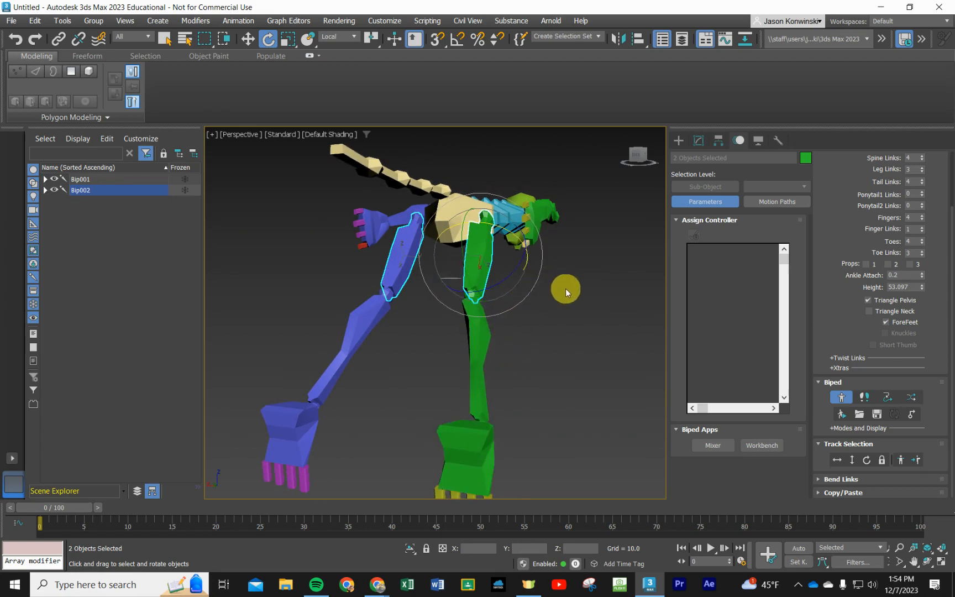
# - Select the left calf with its Symmetrical counterpart and try to rotate both calves at the knees
pyautogui.click(477, 367)
pyautogui.click(356, 357)
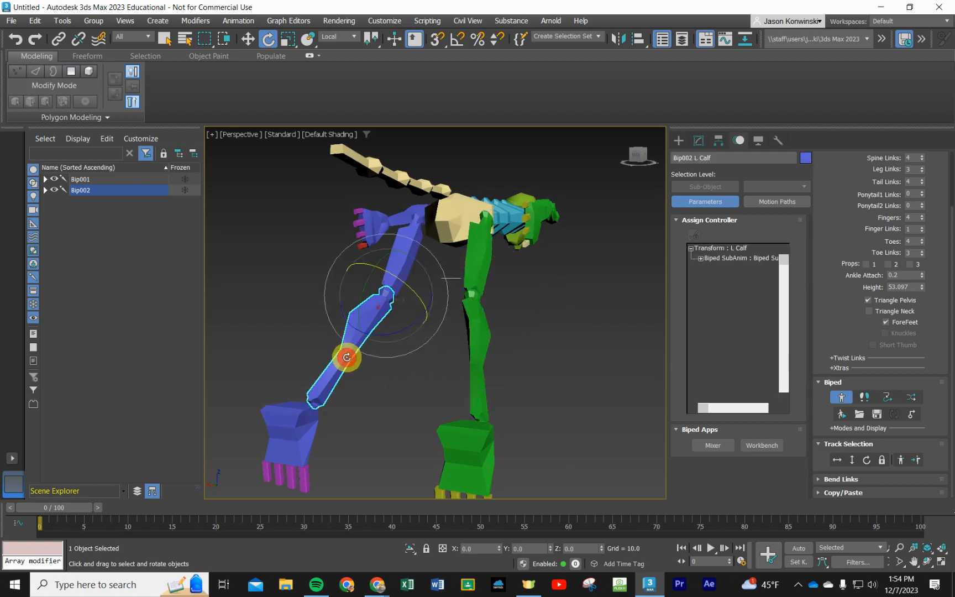
pyautogui.click(900, 460)
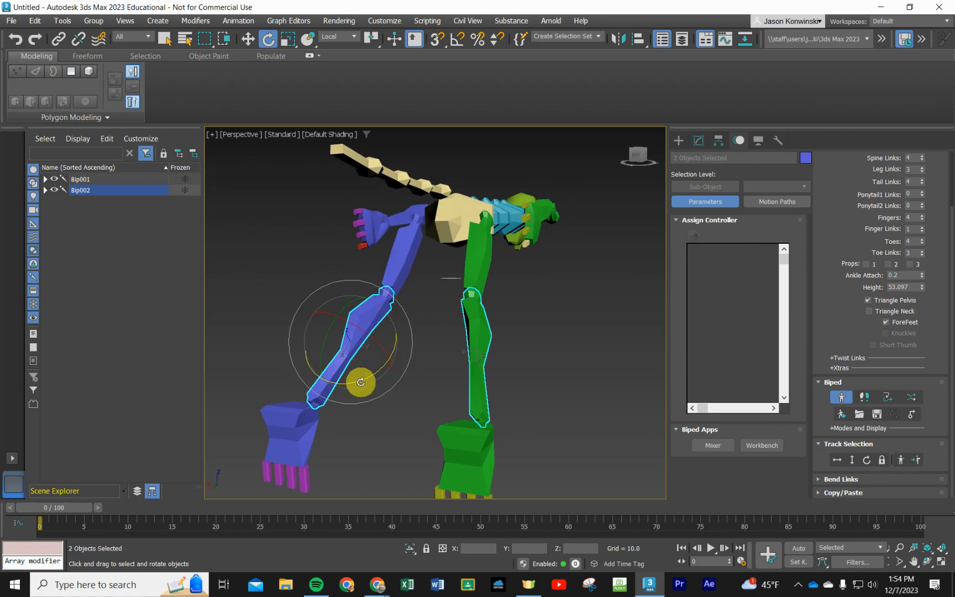
pyautogui.moveTo(361, 382); pyautogui.dragTo(383, 383)
pyautogui.keyDown('alt'); pyautogui.moveTo(511, 452); pyautogui.dragTo(420, 436, button='middle'); pyautogui.keyUp('alt')
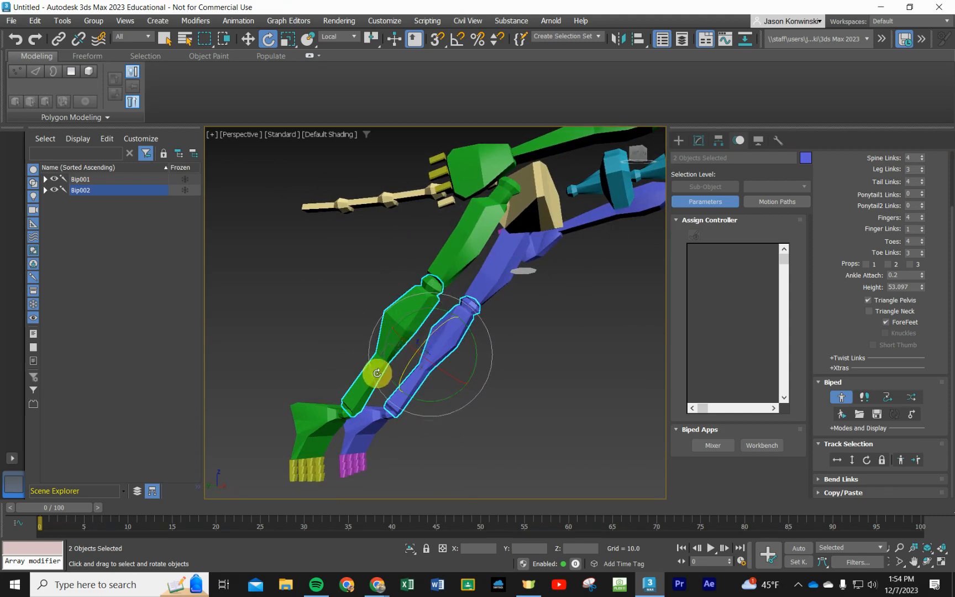
pyautogui.keyDown('alt'); pyautogui.moveTo(436, 427); pyautogui.dragTo(450, 432, button='middle'); pyautogui.keyUp('alt')
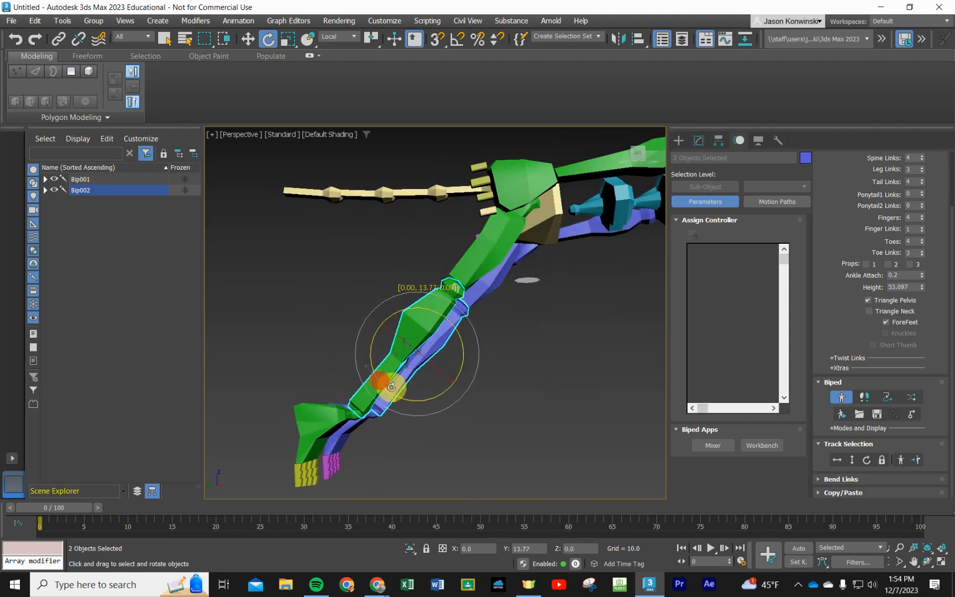
pyautogui.moveTo(391, 386); pyautogui.dragTo(363, 341)
pyautogui.click(376, 328)
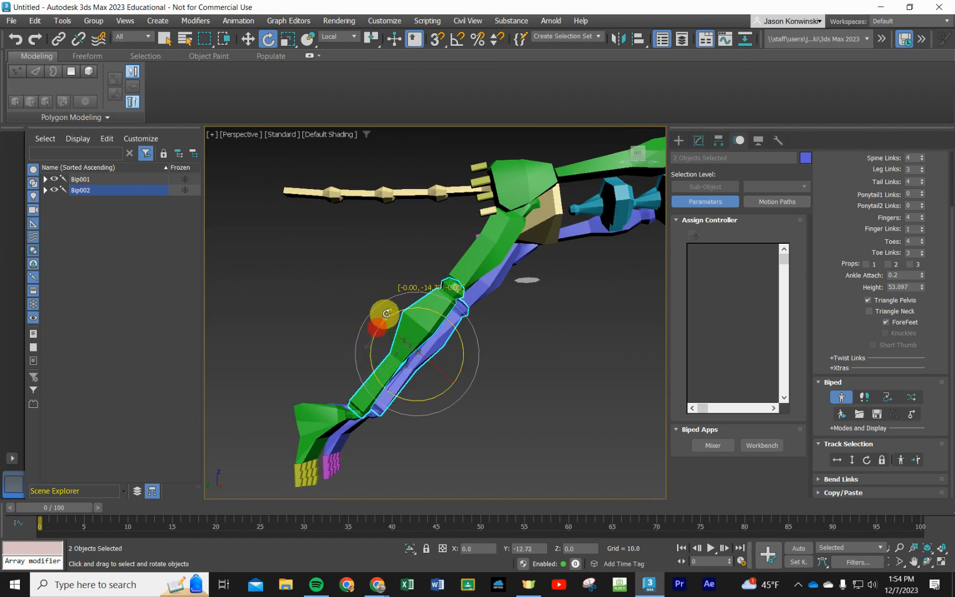
pyautogui.click(571, 390)
# - Select only the right calf, try bending it at the knee, and rotate it around its length
pyautogui.click(418, 320)
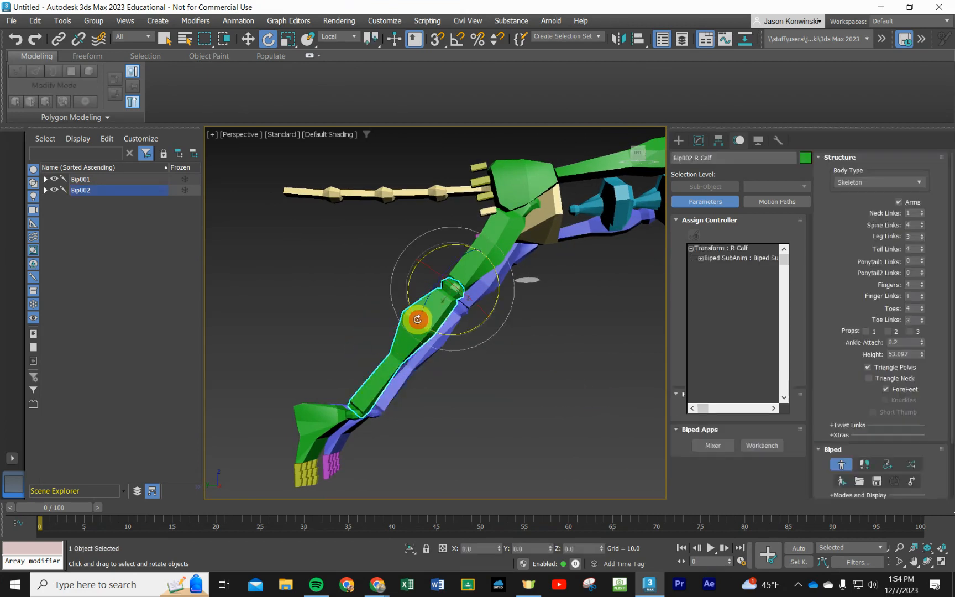
pyautogui.moveTo(407, 290); pyautogui.dragTo(430, 334)
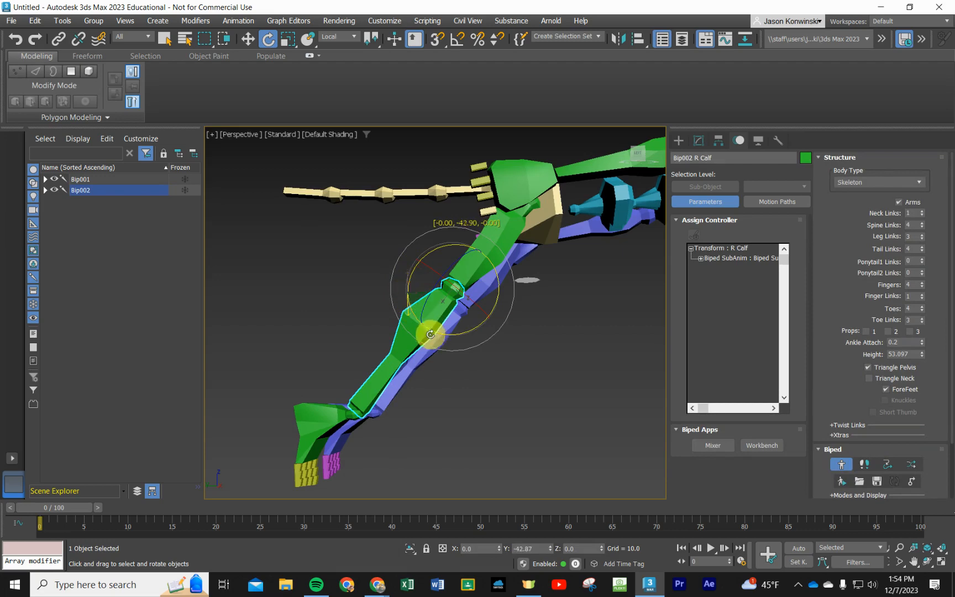
pyautogui.keyDown('alt'); pyautogui.moveTo(453, 363); pyautogui.dragTo(481, 403, button='middle'); pyautogui.keyUp('alt')
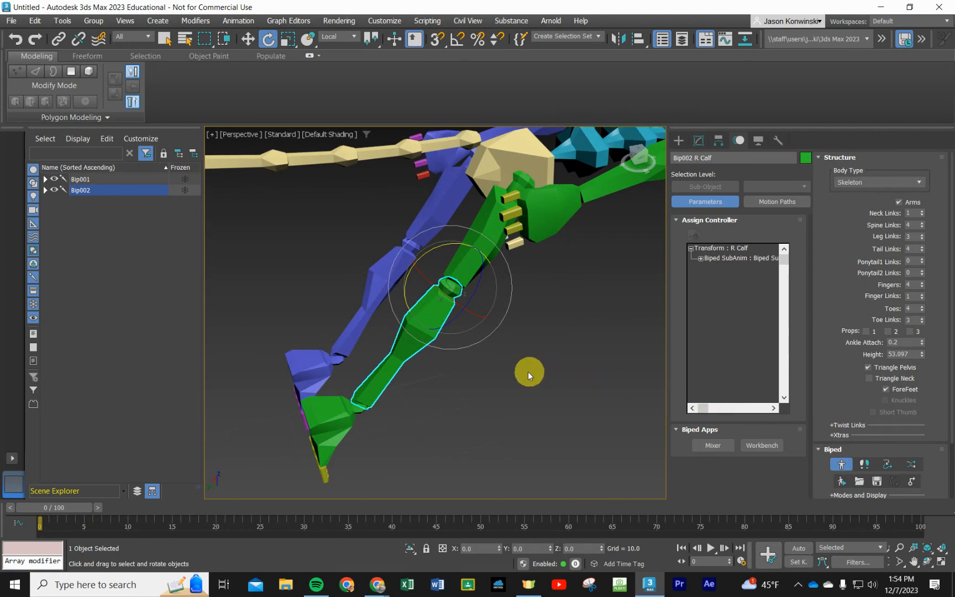
pyautogui.moveTo(426, 286)
pyautogui.mouseDown()
pyautogui.moveTo(497, 294)
pyautogui.moveTo(440, 319)
pyautogui.mouseUp()
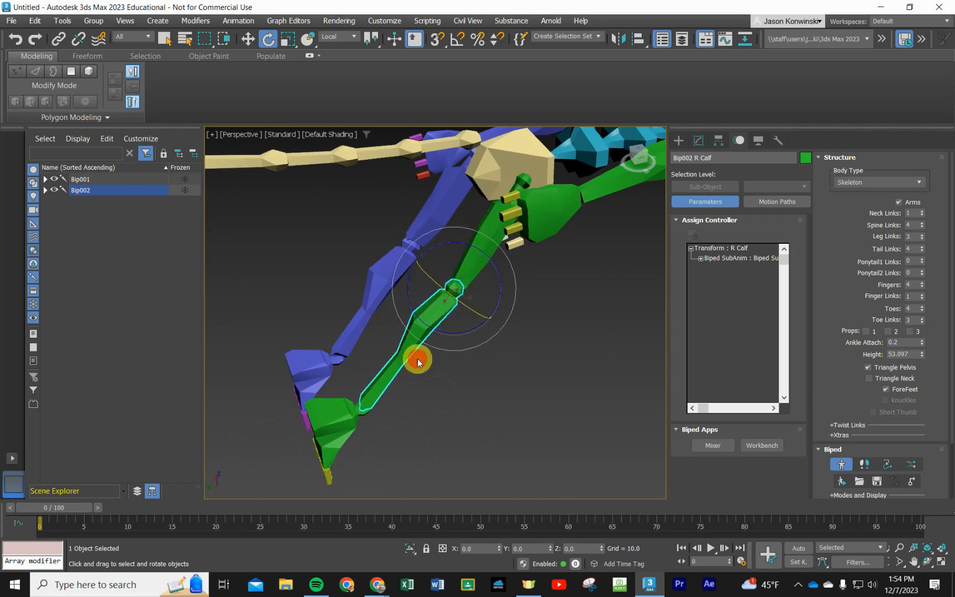
pyautogui.click(397, 341)
# - Move the right foot forward so the knee bends under the body, and rotate the right calf up at the knee
pyautogui.click(335, 407)
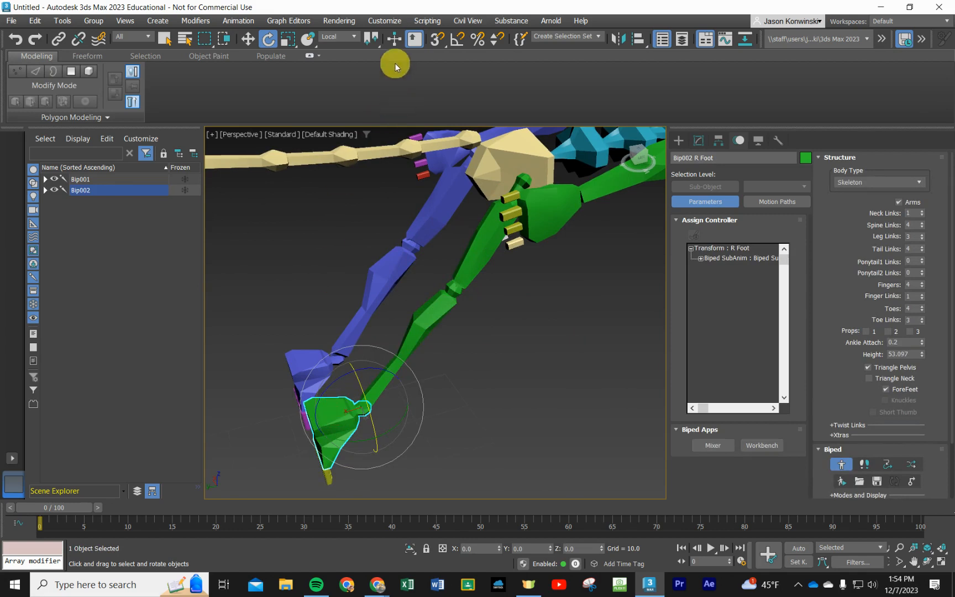
pyautogui.click(249, 39)
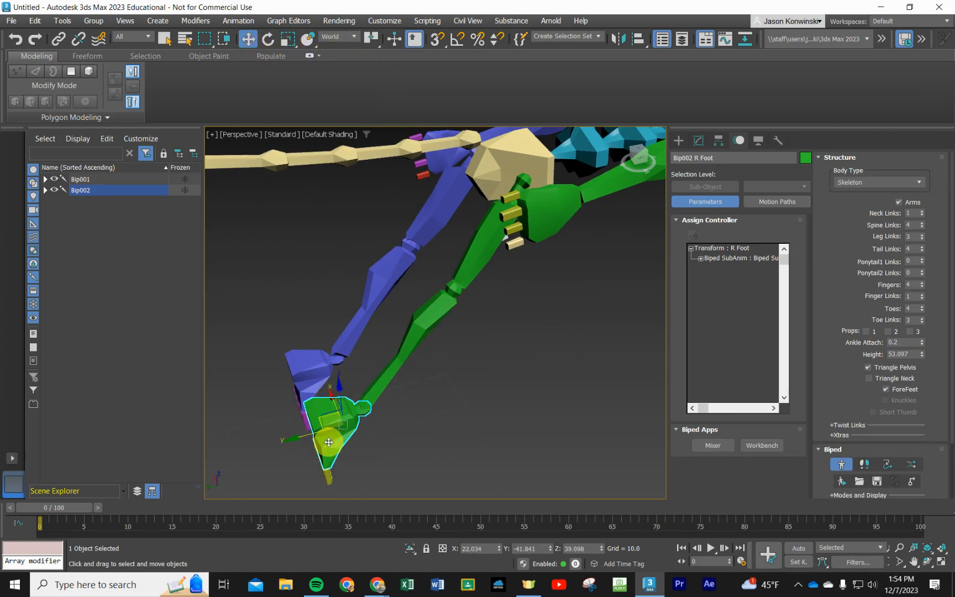
pyautogui.moveTo(321, 431); pyautogui.dragTo(351, 407)
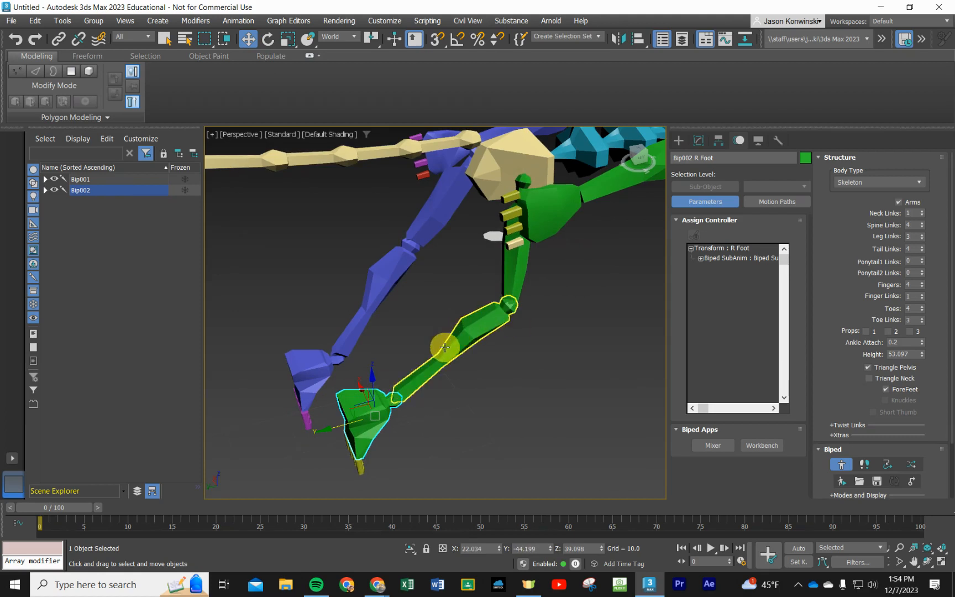
pyautogui.click(268, 39)
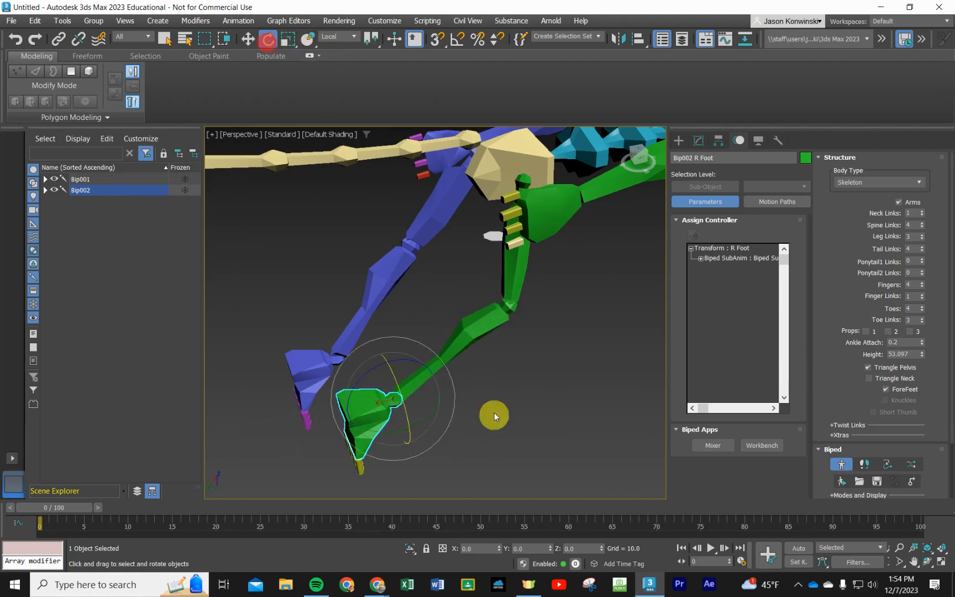
pyautogui.click(476, 333)
pyautogui.moveTo(464, 323); pyautogui.dragTo(489, 298)
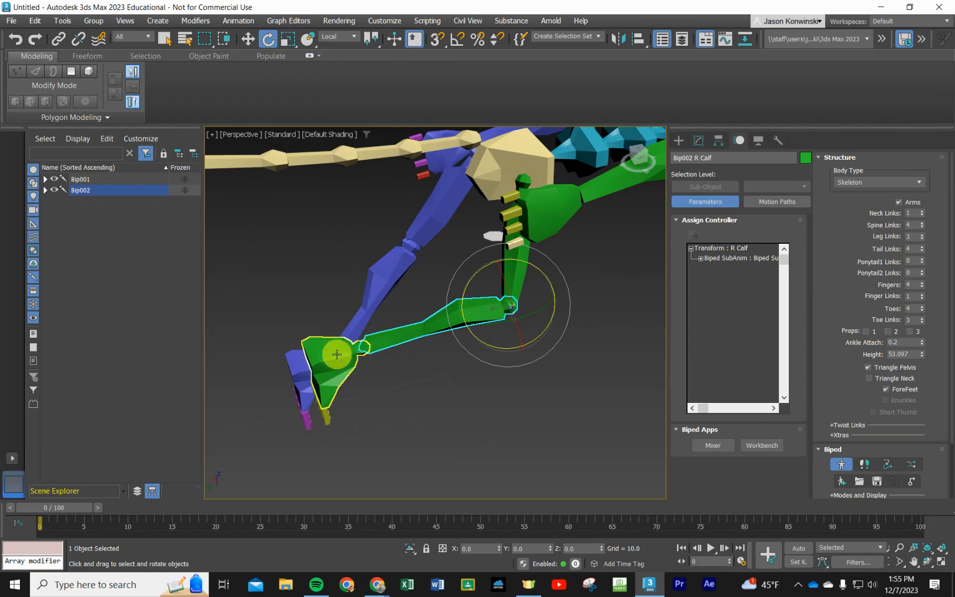
# - Rotate the right foot at the ankle so its sole faces the ground
pyautogui.click(334, 373)
pyautogui.moveTo(315, 341); pyautogui.dragTo(388, 463)
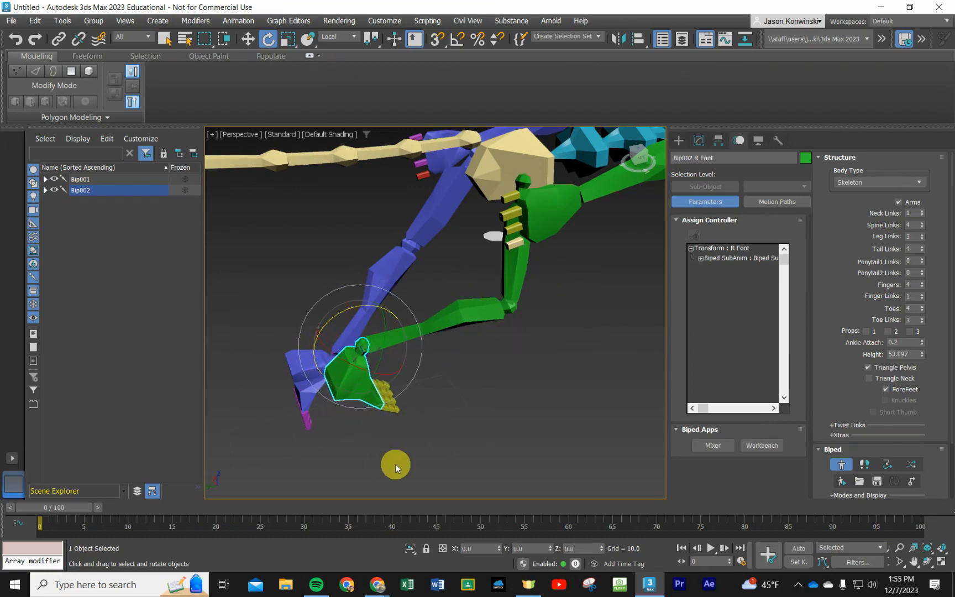
pyautogui.keyDown('alt'); pyautogui.moveTo(395, 463); pyautogui.dragTo(528, 440, button='middle'); pyautogui.keyUp('alt')
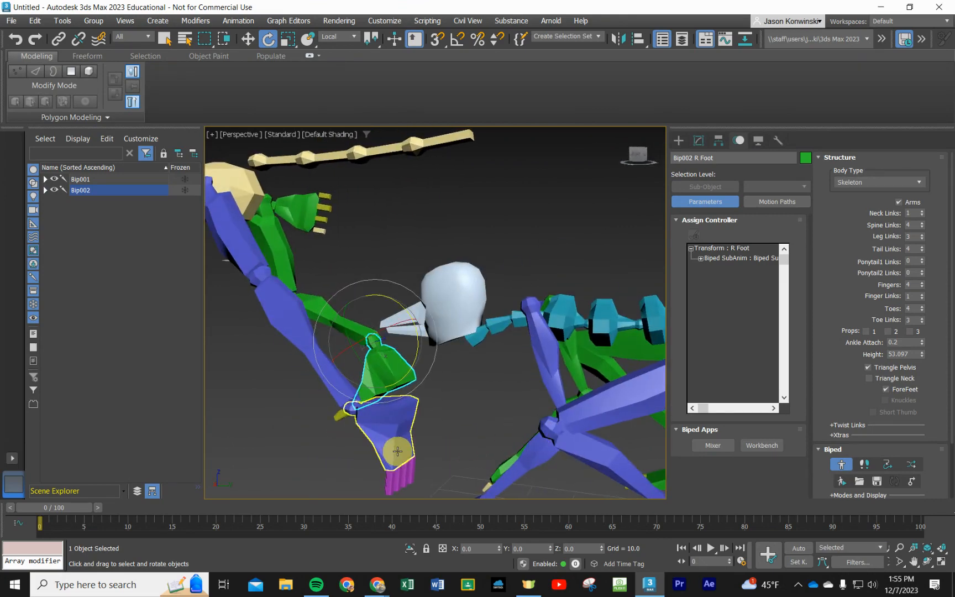
pyautogui.moveTo(397, 448); pyautogui.dragTo(486, 415, button='middle')
pyautogui.keyDown('alt'); pyautogui.moveTo(315, 433); pyautogui.dragTo(352, 427, button='middle'); pyautogui.keyUp('alt')
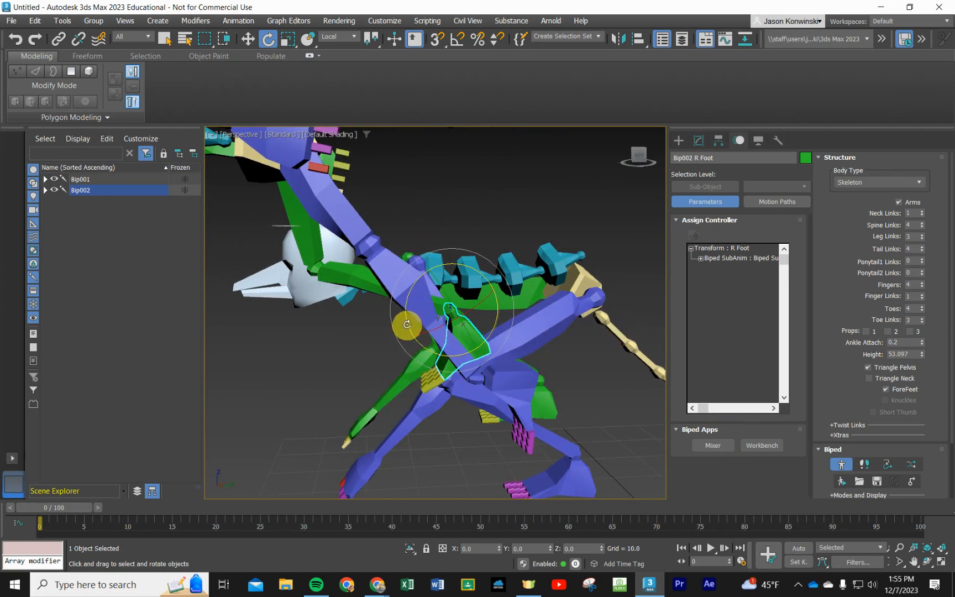
# - Try to rotate the left calf at the knee, and select the left foot for moving
pyautogui.click(387, 279)
pyautogui.moveTo(402, 268); pyautogui.dragTo(404, 307)
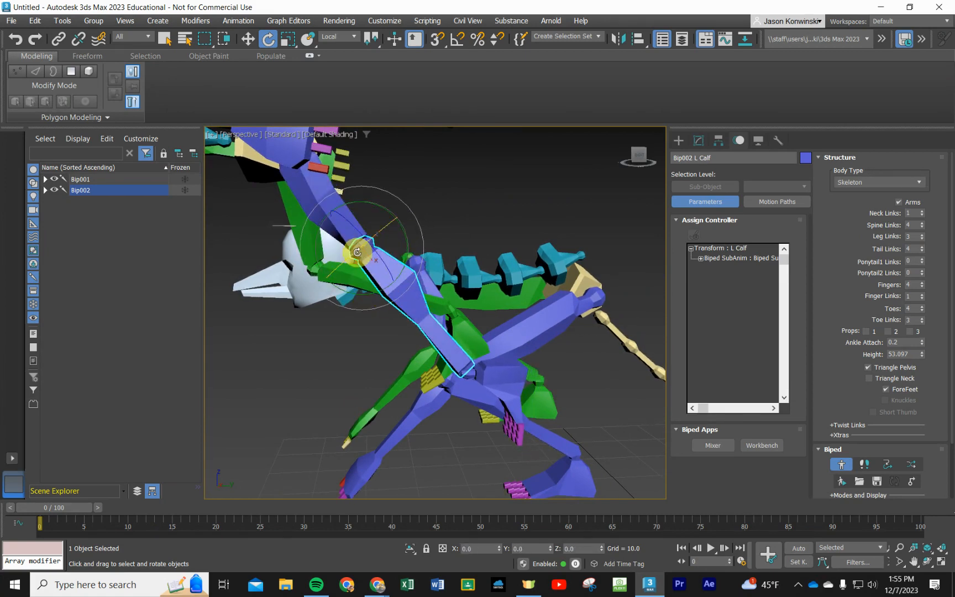
pyautogui.click(505, 380)
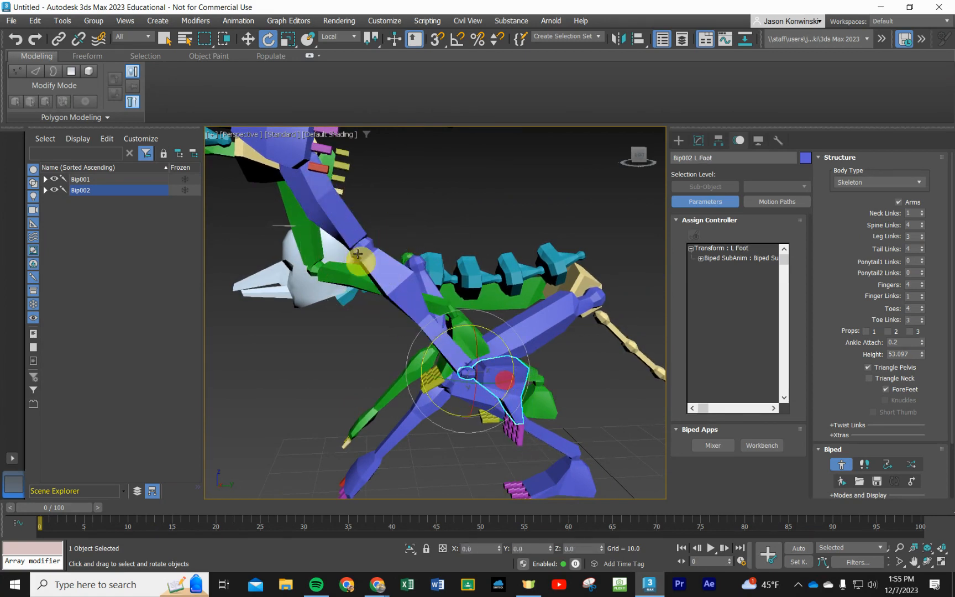
pyautogui.click(249, 40)
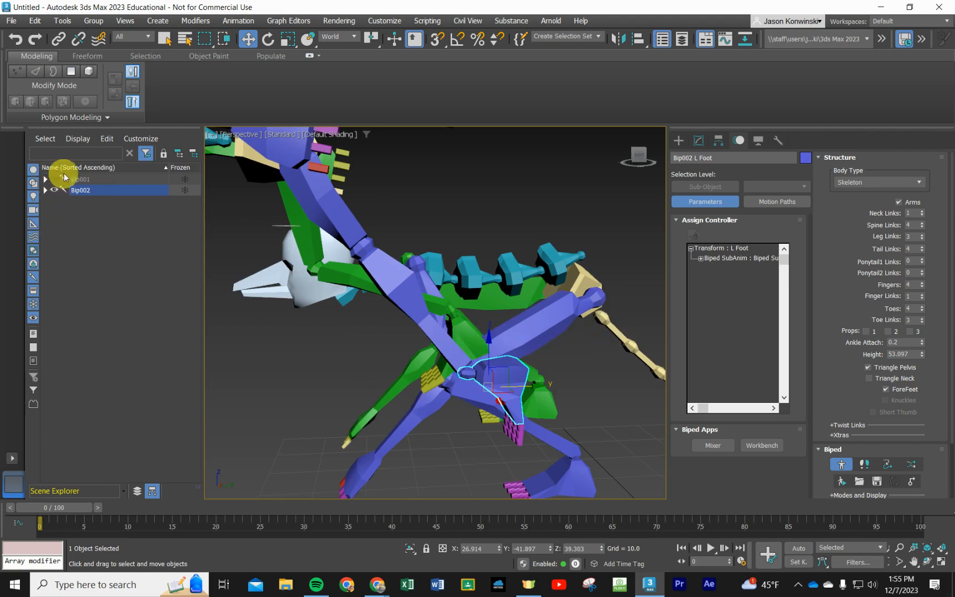
# - Hide the other skeleton, Bip001, together with its footsteps and pelvis hierarchy
pyautogui.click(46, 179)
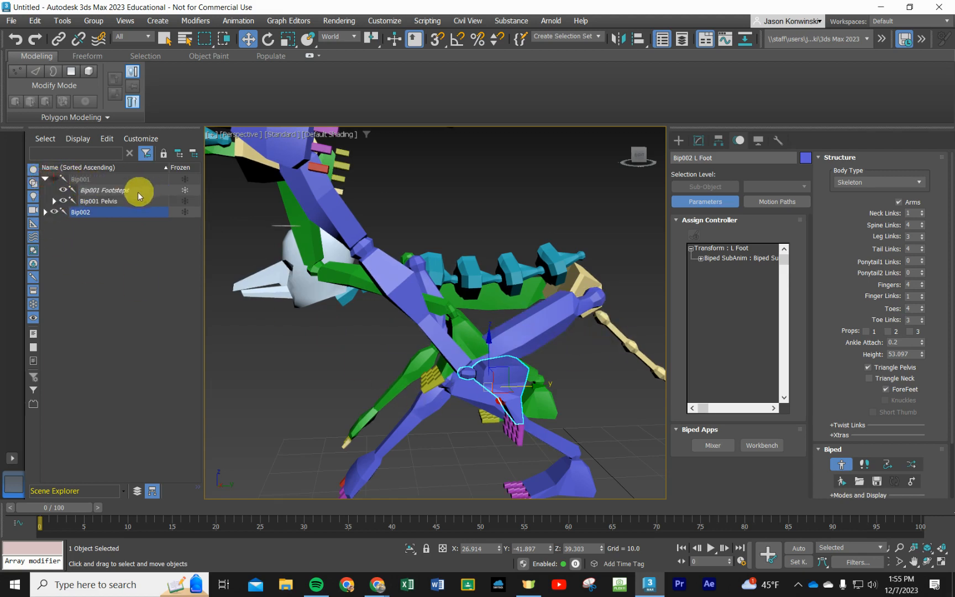
pyautogui.click(92, 200)
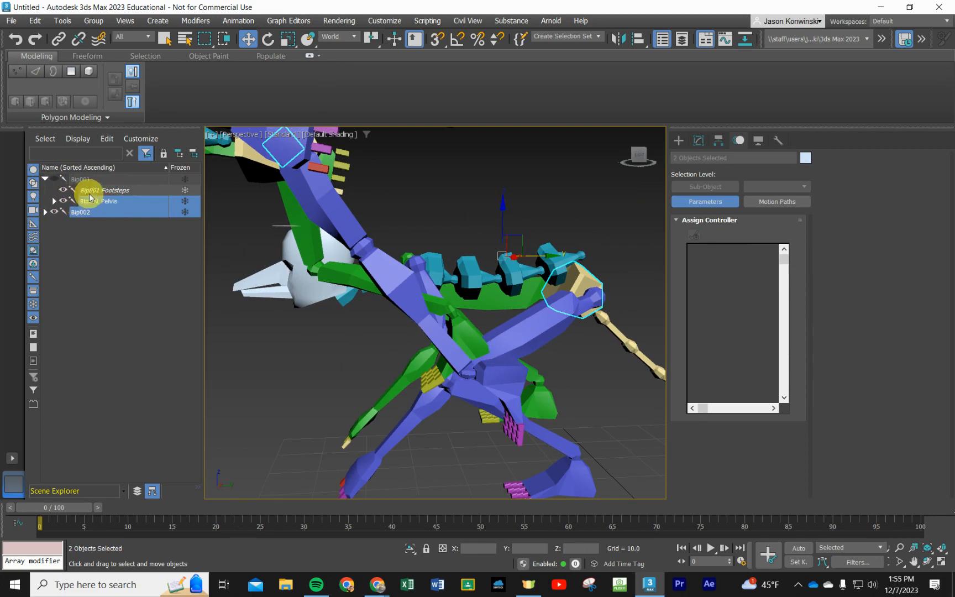
pyautogui.doubleClick(85, 178)
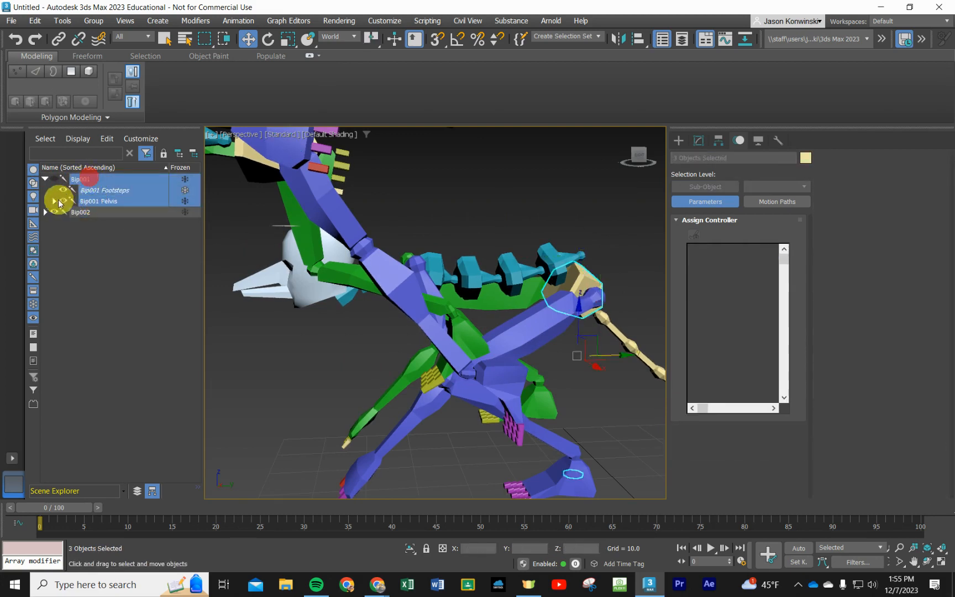
pyautogui.click(65, 198)
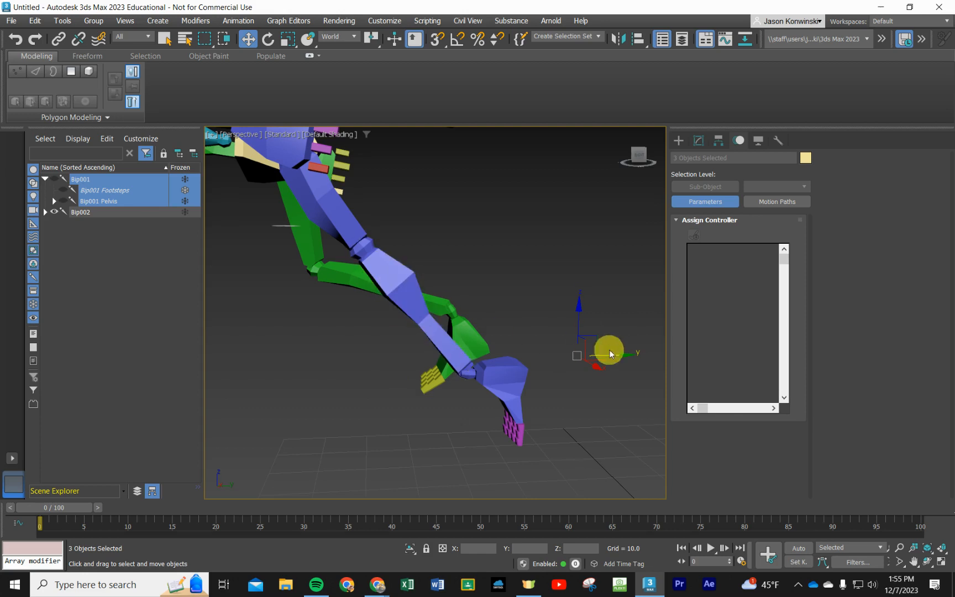
# - Move the left foot along the Y axis toward the head to bend the left knee
pyautogui.click(493, 376)
pyautogui.moveTo(529, 383); pyautogui.dragTo(315, 352)
pyautogui.keyDown('alt'); pyautogui.moveTo(343, 374); pyautogui.dragTo(466, 369, button='middle'); pyautogui.keyUp('alt')
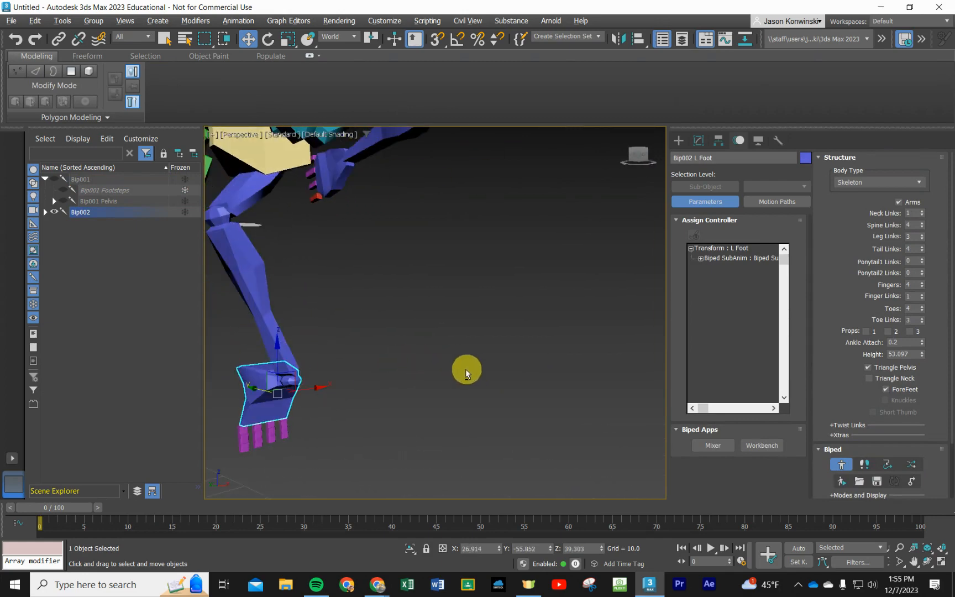
pyautogui.keyDown('alt'); pyautogui.moveTo(336, 388); pyautogui.dragTo(284, 272, button='middle'); pyautogui.keyUp('alt')
pyautogui.scroll(-5, 335, 338)
# - Rotate the left thigh at the hip so the left lower leg swings inward beside the right leg
pyautogui.click(302, 315)
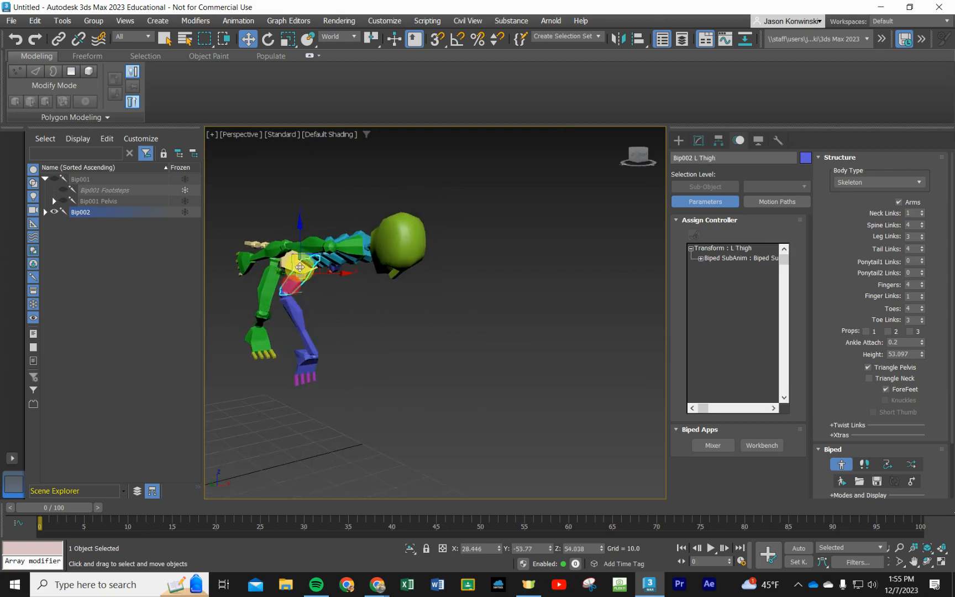
pyautogui.click(271, 42)
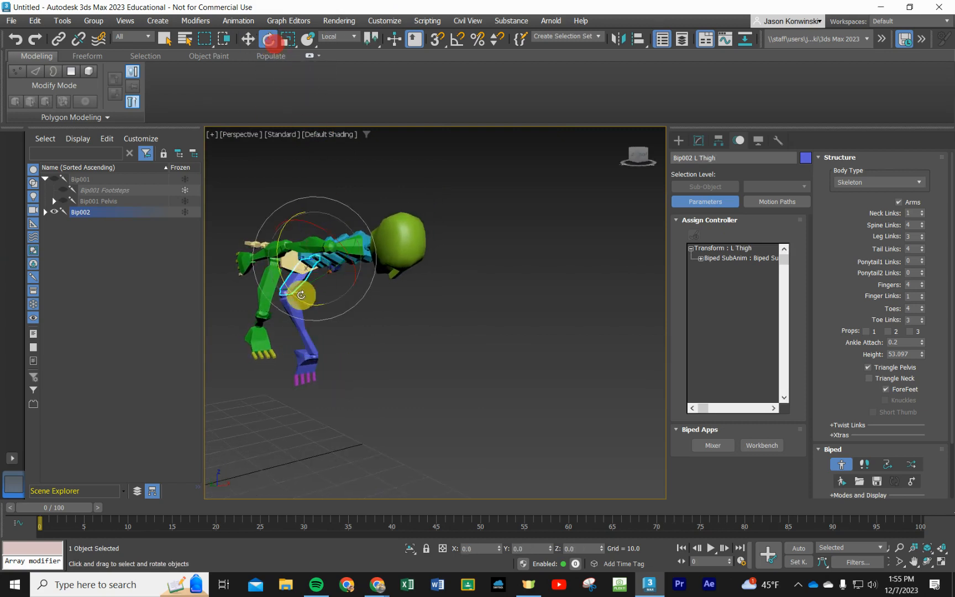
pyautogui.moveTo(321, 233); pyautogui.dragTo(354, 243)
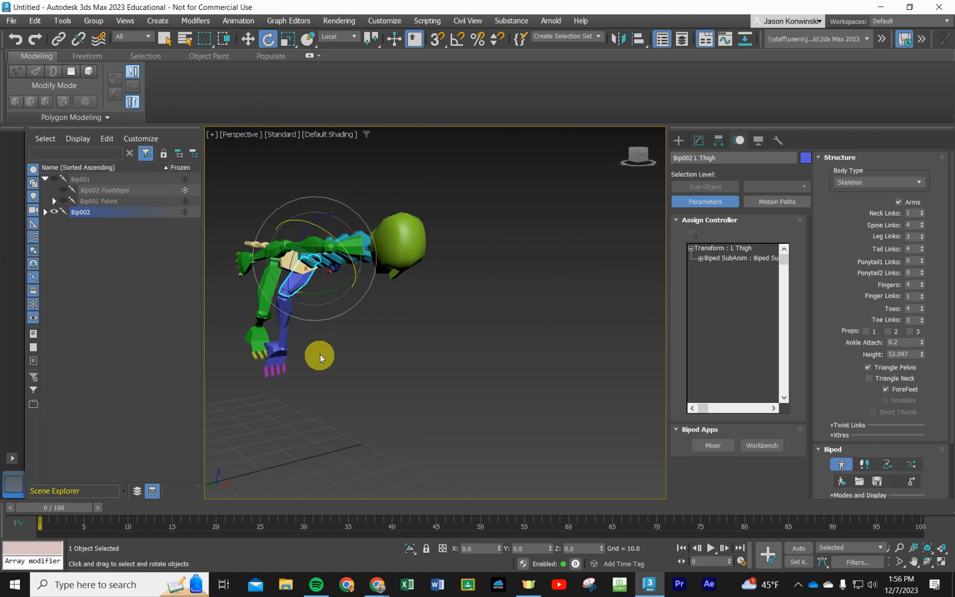
pyautogui.click(320, 354)
# - Move the left calf outward along the X axis, and try rotating it at the knee
pyautogui.click(285, 305)
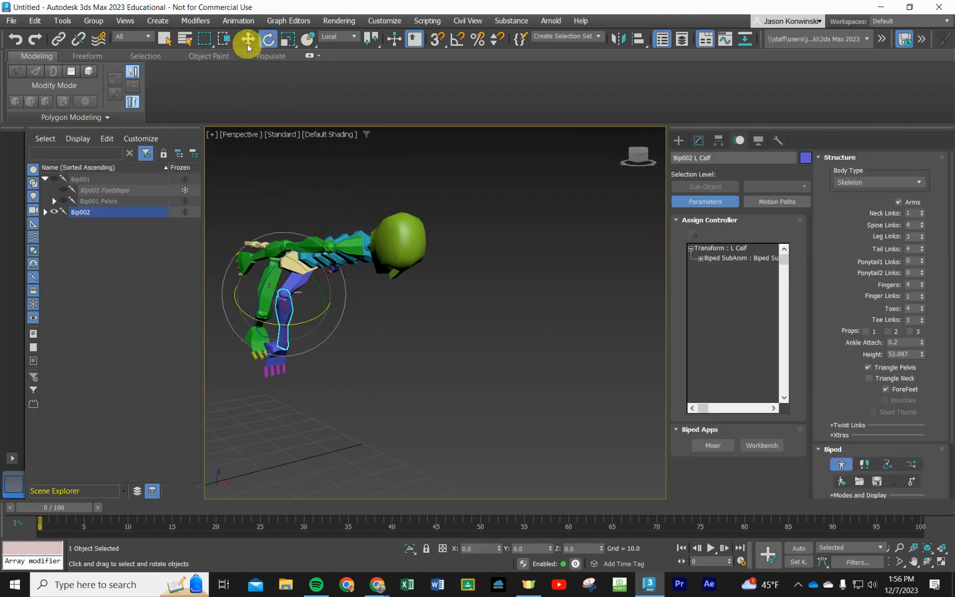
pyautogui.click(247, 44)
pyautogui.moveTo(316, 314); pyautogui.dragTo(391, 306)
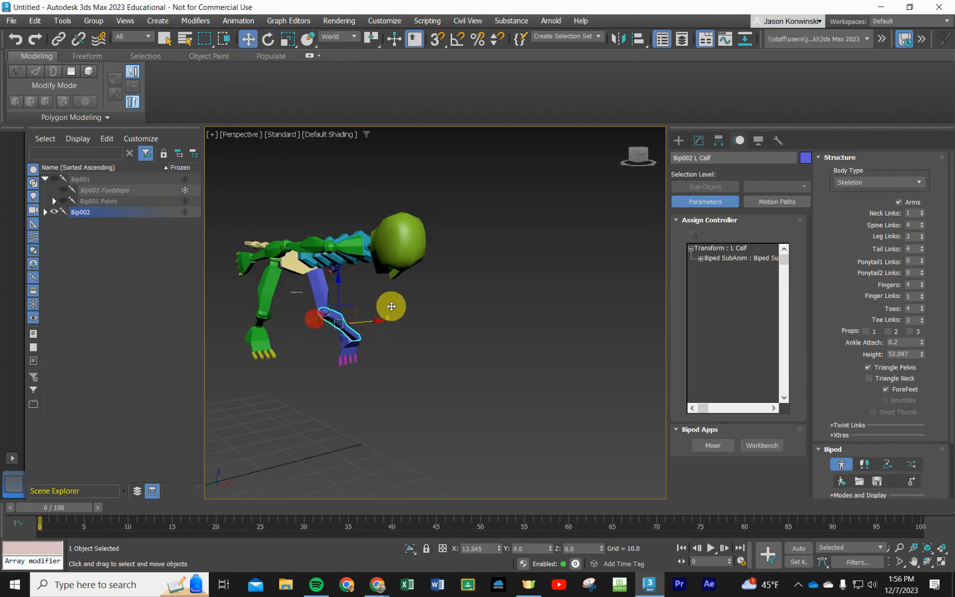
pyautogui.keyDown('alt'); pyautogui.moveTo(377, 365); pyautogui.dragTo(350, 327, button='middle'); pyautogui.keyUp('alt')
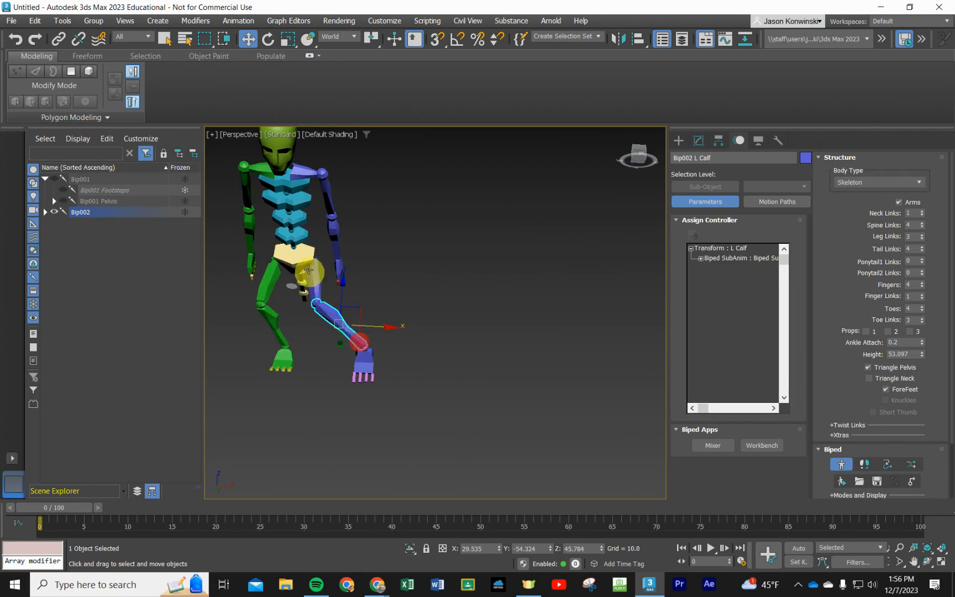
pyautogui.click(276, 40)
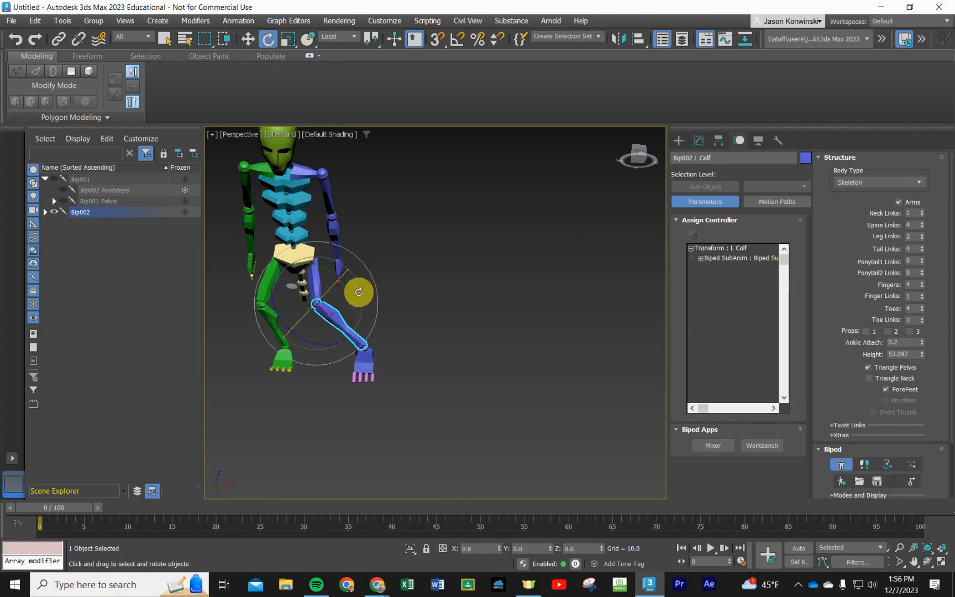
pyautogui.moveTo(361, 305); pyautogui.dragTo(357, 339)
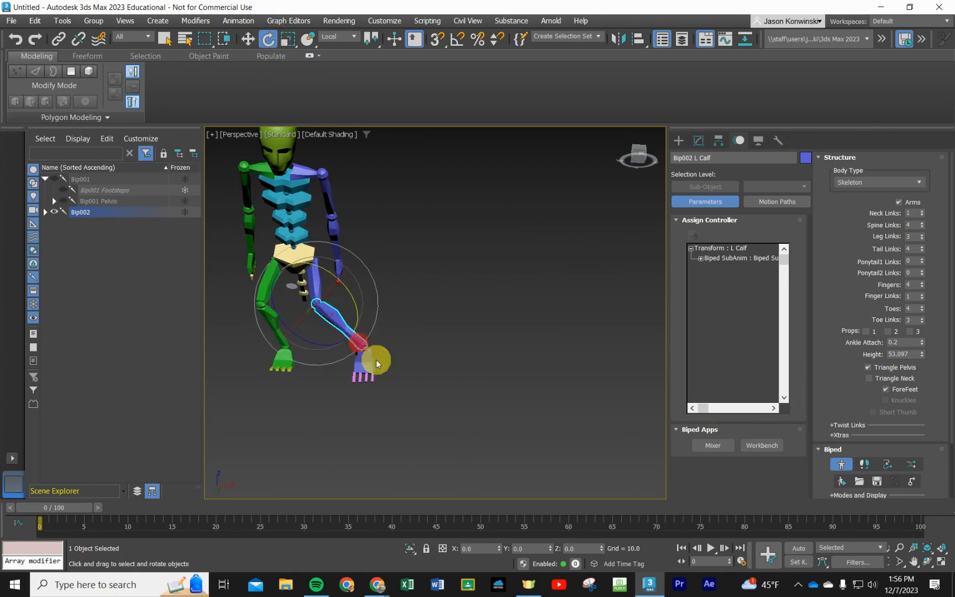
# - Move the left foot back inward and slightly lower so the left leg stands closer beneath the pelvis
pyautogui.click(356, 366)
pyautogui.click(249, 38)
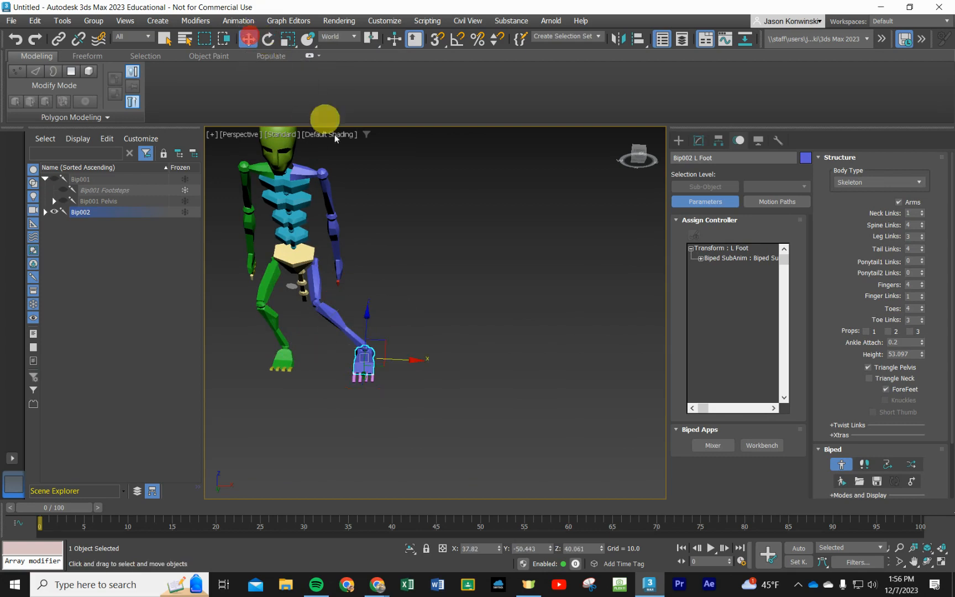
pyautogui.moveTo(369, 356); pyautogui.dragTo(360, 357)
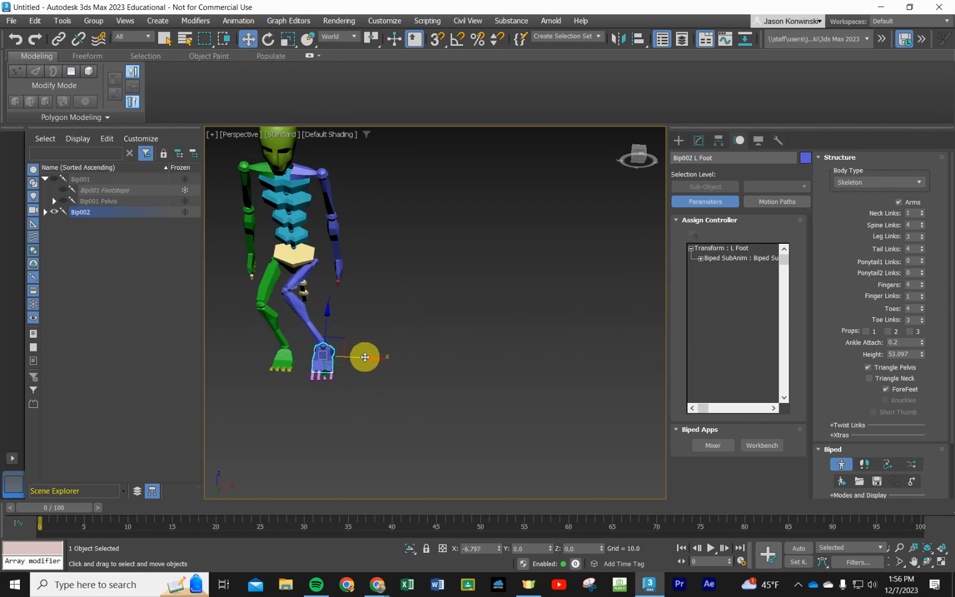
pyautogui.click(310, 267)
pyautogui.moveTo(310, 267); pyautogui.dragTo(352, 386)
pyautogui.click(384, 324)
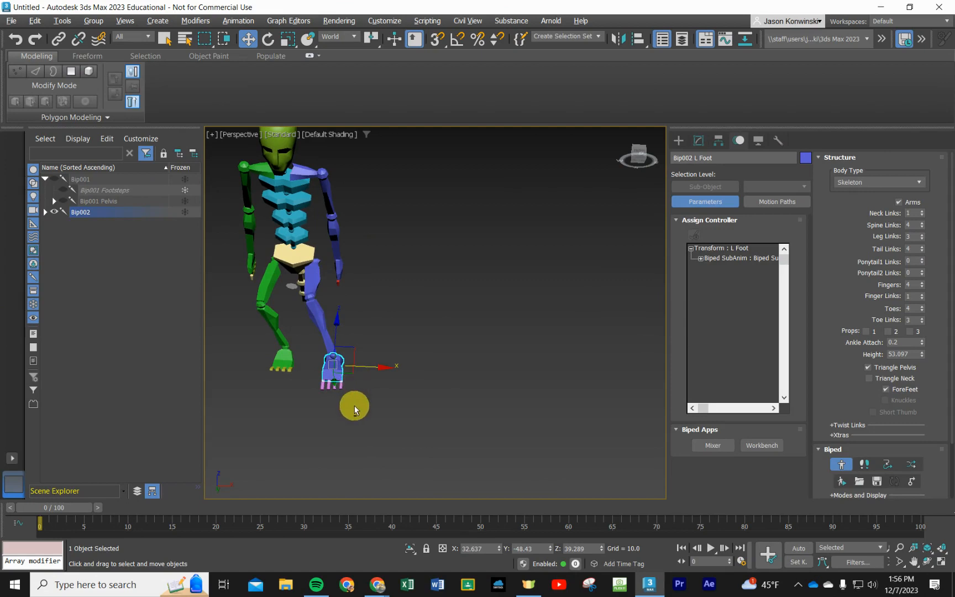
# - Move the left foot and left calf forward from the side so the lower leg stands more upright
pyautogui.keyDown('alt'); pyautogui.moveTo(352, 405); pyautogui.dragTo(293, 424, button='middle'); pyautogui.keyUp('alt')
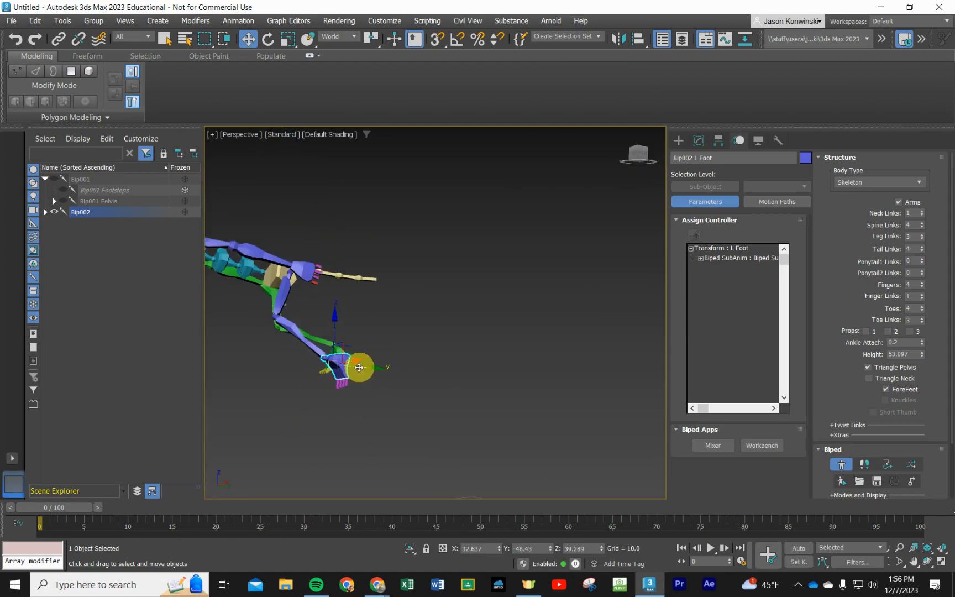
pyautogui.moveTo(350, 361); pyautogui.dragTo(329, 397)
pyautogui.click(291, 337)
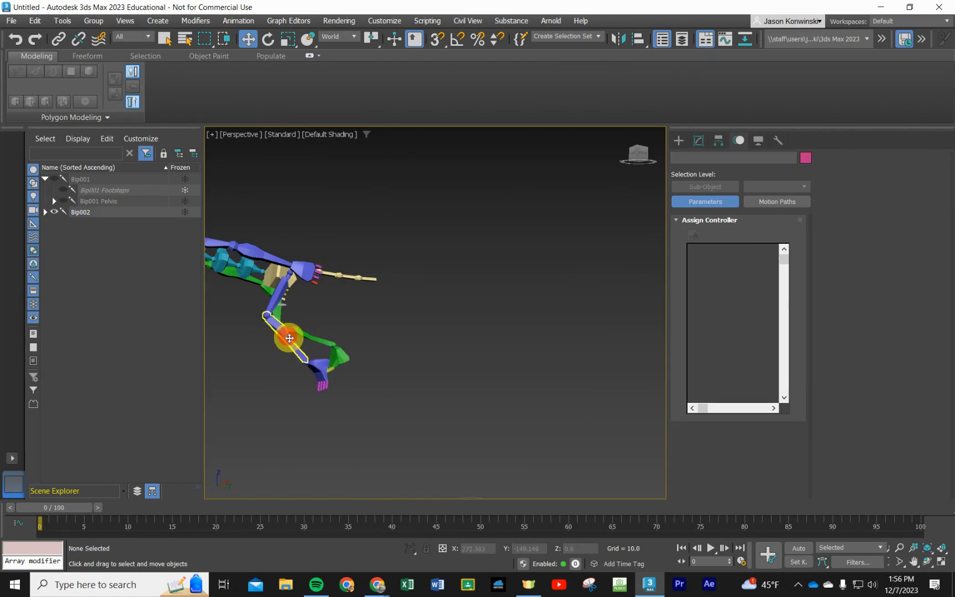
pyautogui.click(290, 337)
pyautogui.moveTo(305, 333); pyautogui.dragTo(273, 337)
# - Rotate the left and right feet at the ankles so the toes point forward
pyautogui.click(285, 369)
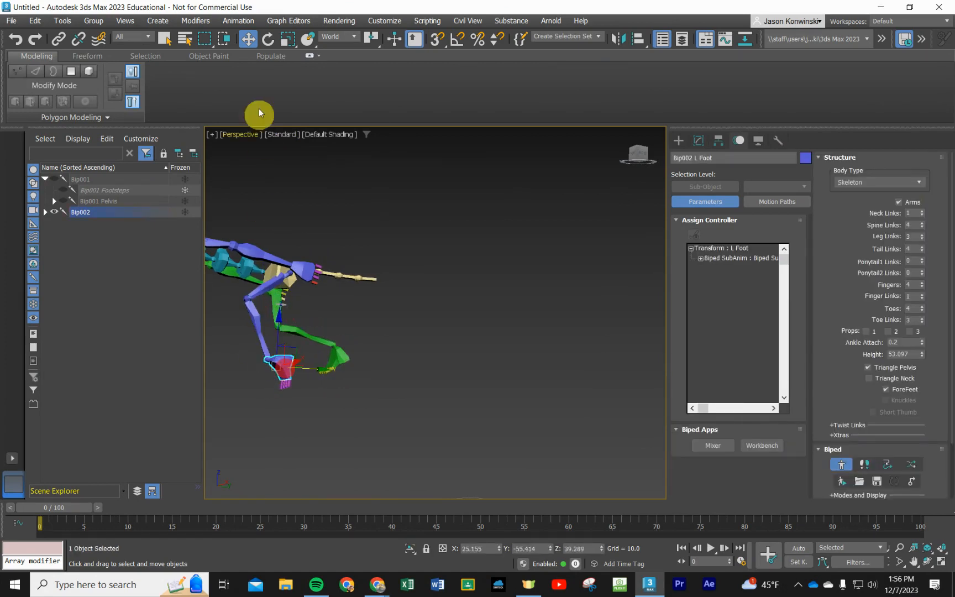
pyautogui.click(268, 39)
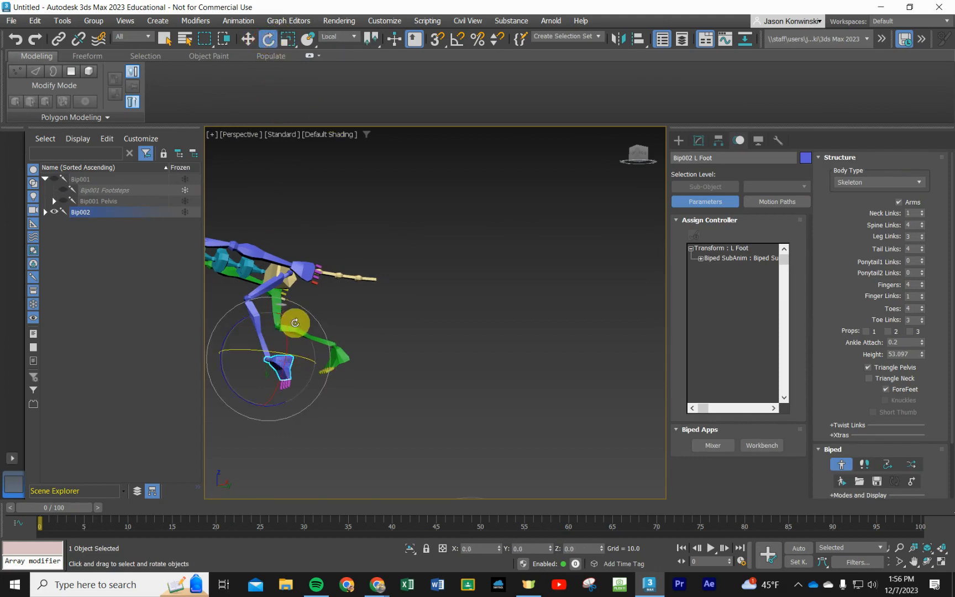
pyautogui.moveTo(236, 326); pyautogui.dragTo(320, 303)
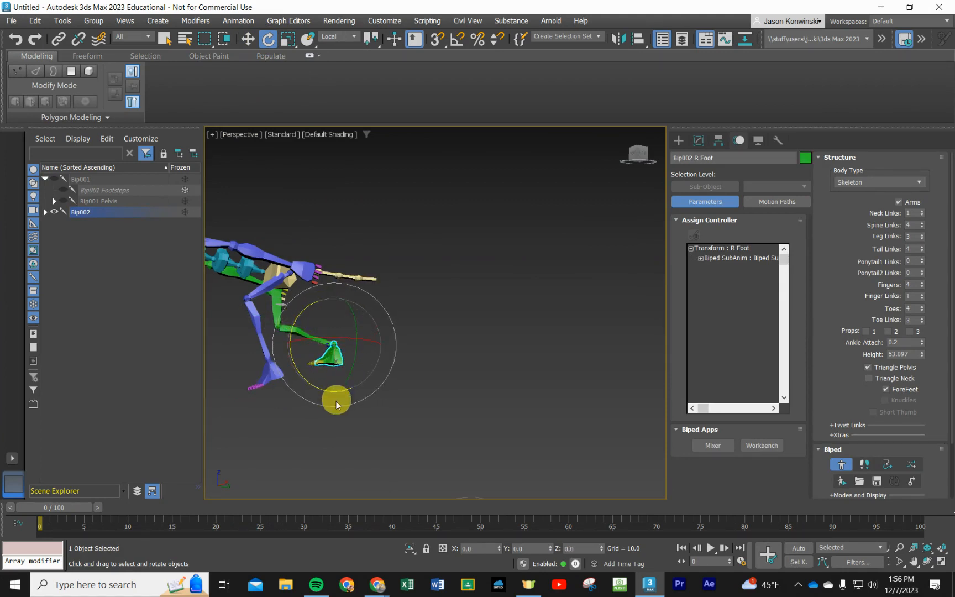
# - Rotate the left upper arm downward at the shoulder so the arm hangs beneath the chest as a front leg
pyautogui.keyDown('alt'); pyautogui.moveTo(334, 399); pyautogui.dragTo(376, 400, button='middle'); pyautogui.keyUp('alt')
pyautogui.click(299, 208)
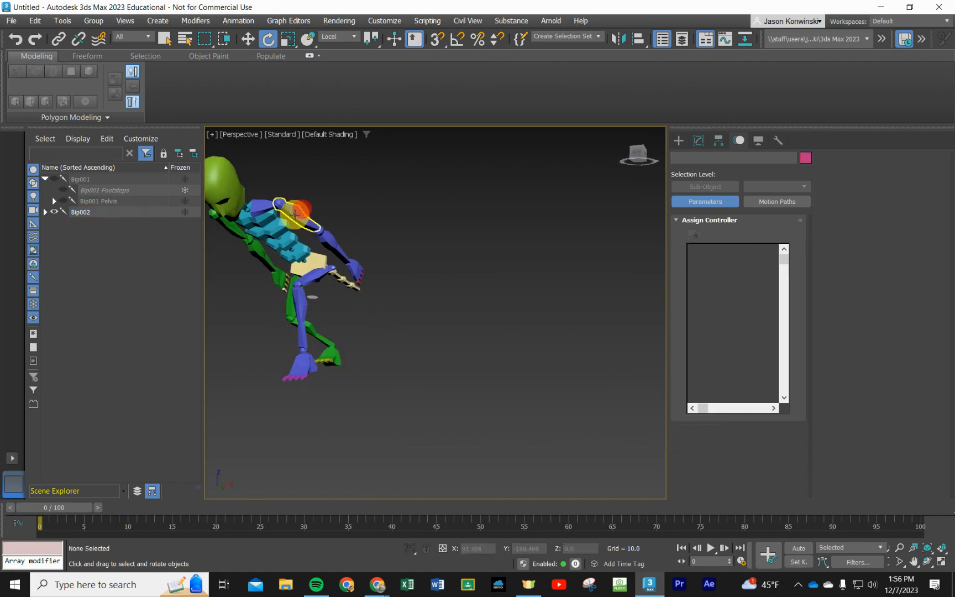
pyautogui.click(302, 213)
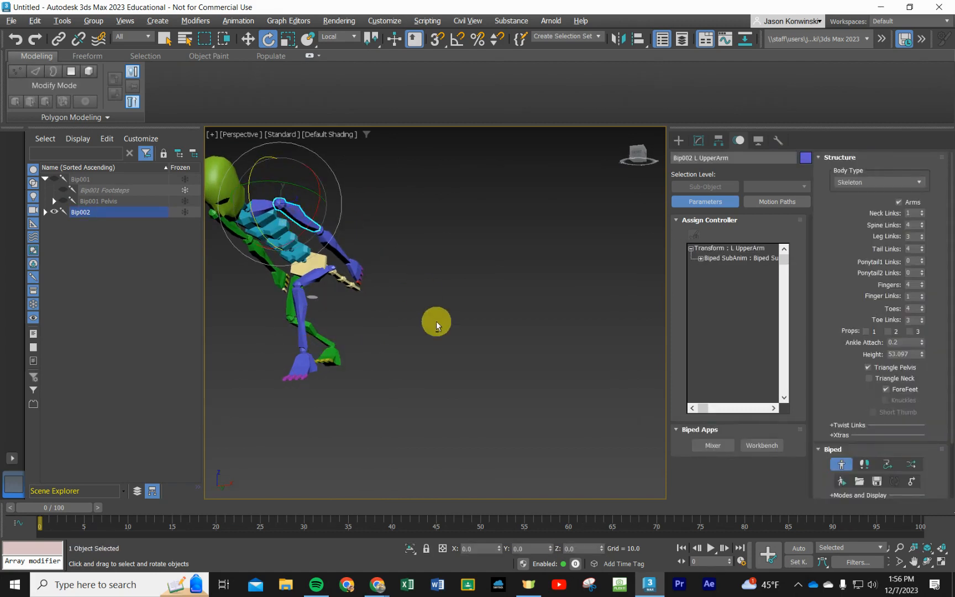
pyautogui.moveTo(436, 320)
pyautogui.keyDown('alt'); pyautogui.mouseDown(button='middle')
pyautogui.moveTo(459, 309)
pyautogui.moveTo(480, 327)
pyautogui.moveTo(442, 320)
pyautogui.mouseUp(button='middle'); pyautogui.keyUp('alt')
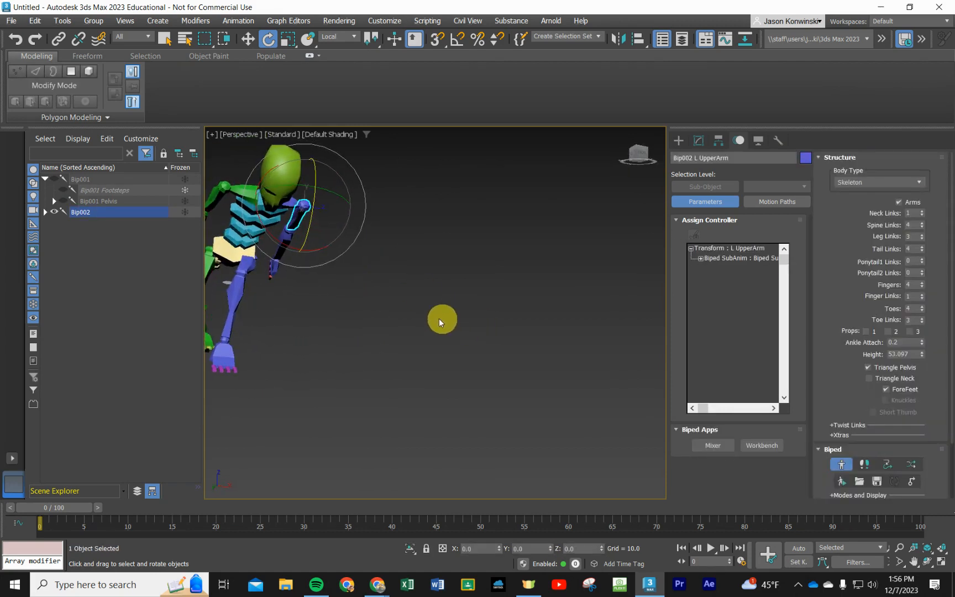
pyautogui.scroll(-4, 406, 327)
pyautogui.keyDown('alt'); pyautogui.moveTo(326, 342); pyautogui.dragTo(398, 364, button='middle'); pyautogui.keyUp('alt')
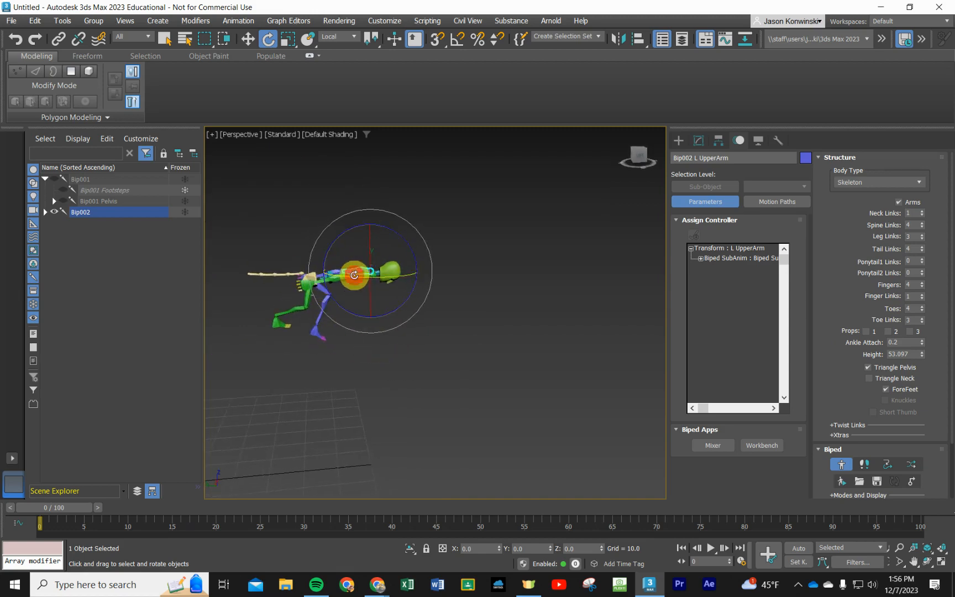
pyautogui.scroll(5, 390, 347)
pyautogui.moveTo(317, 163); pyautogui.dragTo(311, 187)
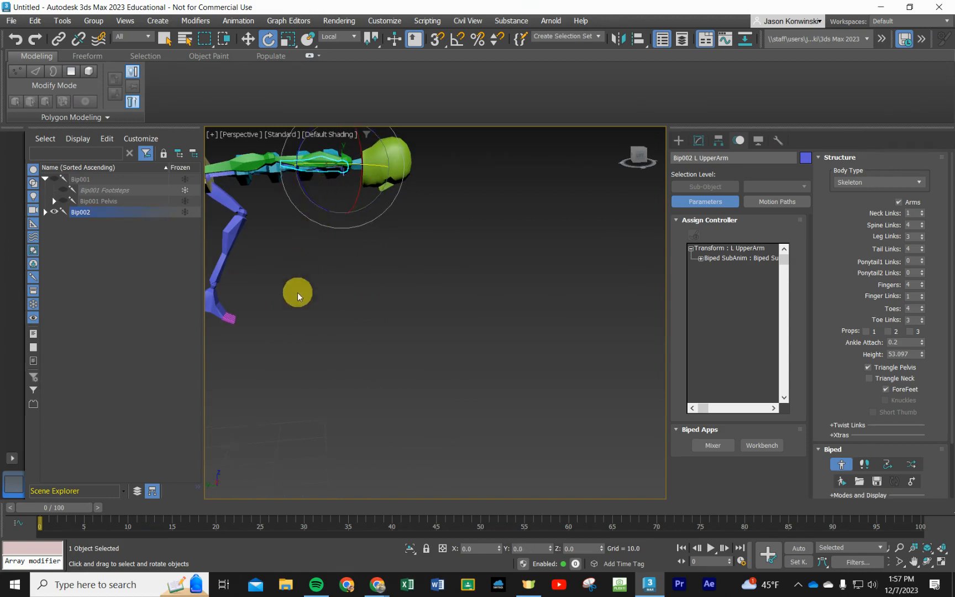
pyautogui.keyDown('alt'); pyautogui.moveTo(298, 292); pyautogui.dragTo(313, 216, button='middle'); pyautogui.keyUp('alt')
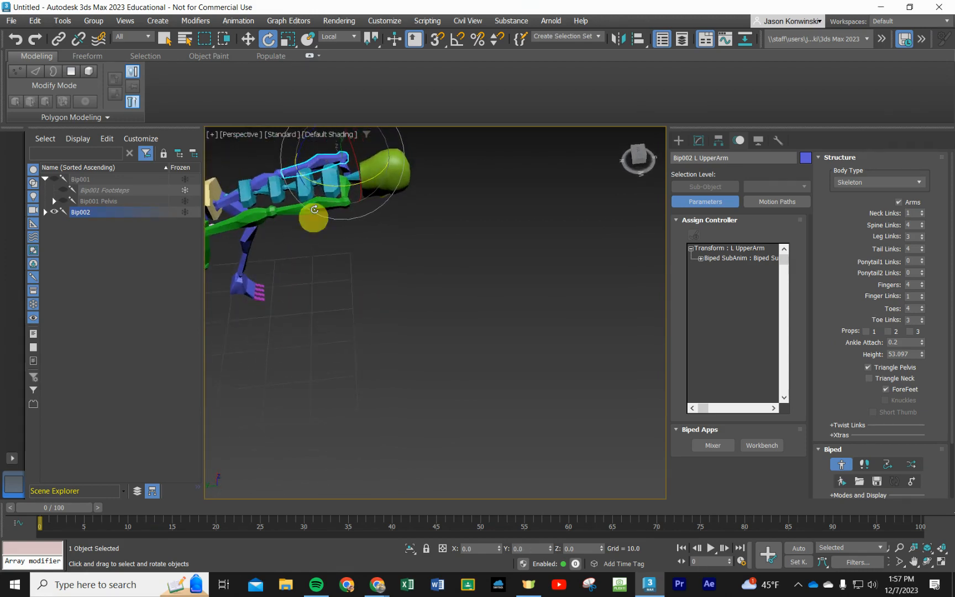
pyautogui.moveTo(302, 144); pyautogui.dragTo(329, 237)
# - Rotate the right upper arm downward at the shoulder to match the left front leg
pyautogui.click(288, 212)
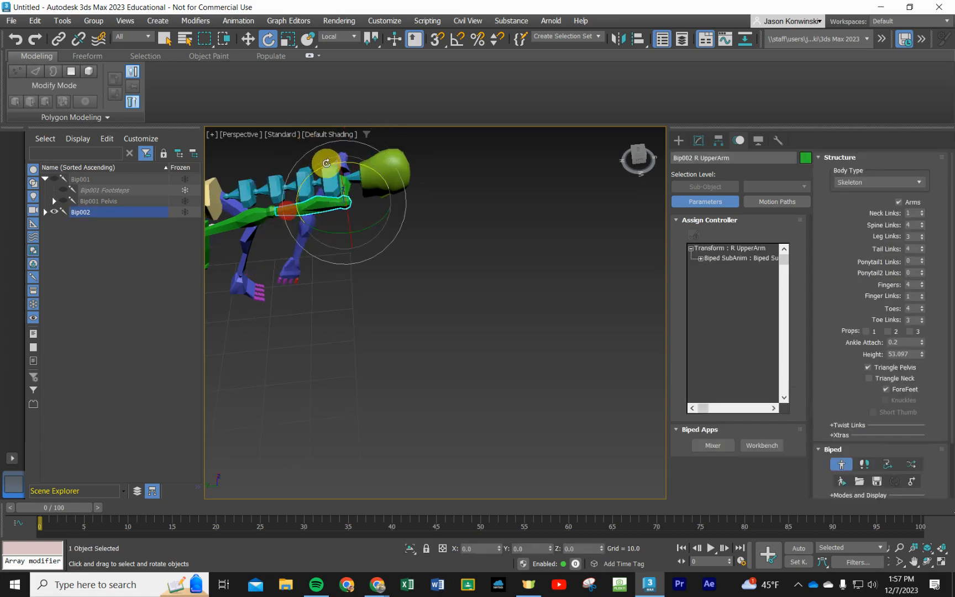
pyautogui.moveTo(321, 164); pyautogui.dragTo(347, 334)
pyautogui.keyDown('alt'); pyautogui.moveTo(347, 335); pyautogui.dragTo(495, 326, button='middle'); pyautogui.keyUp('alt')
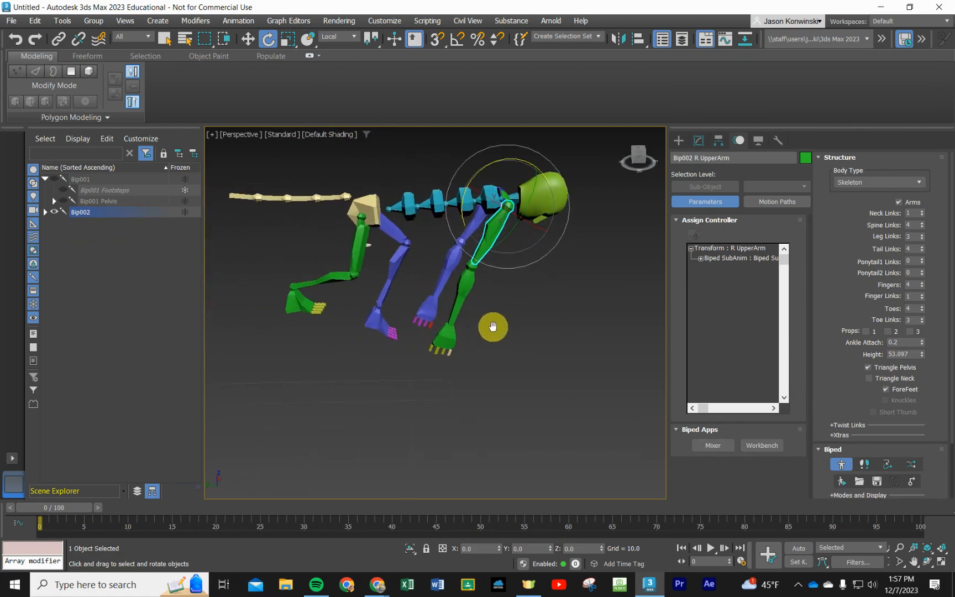
# - Rotate the head upward at the neck so the face looks forward
pyautogui.click(543, 186)
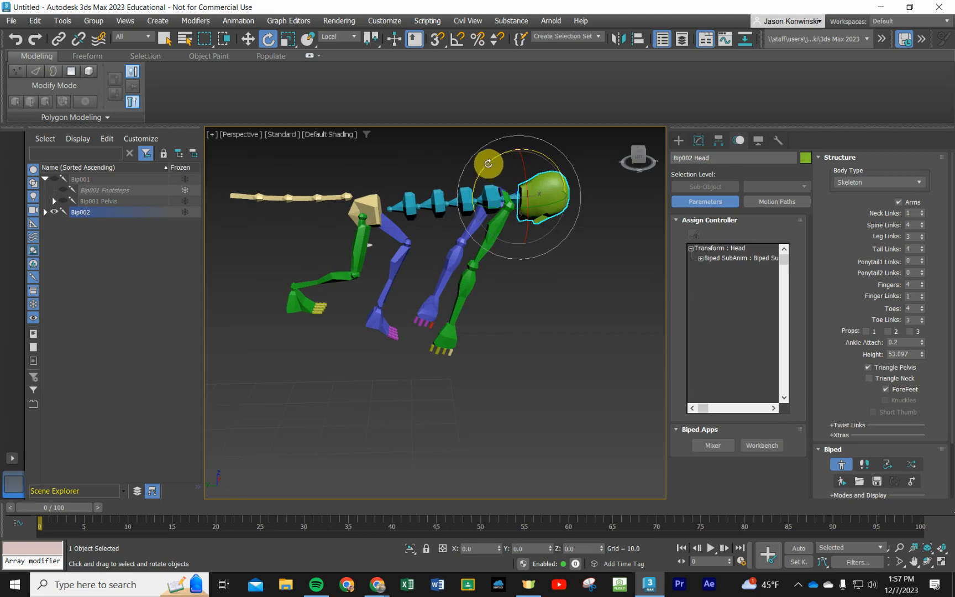
pyautogui.moveTo(482, 162); pyautogui.dragTo(450, 217)
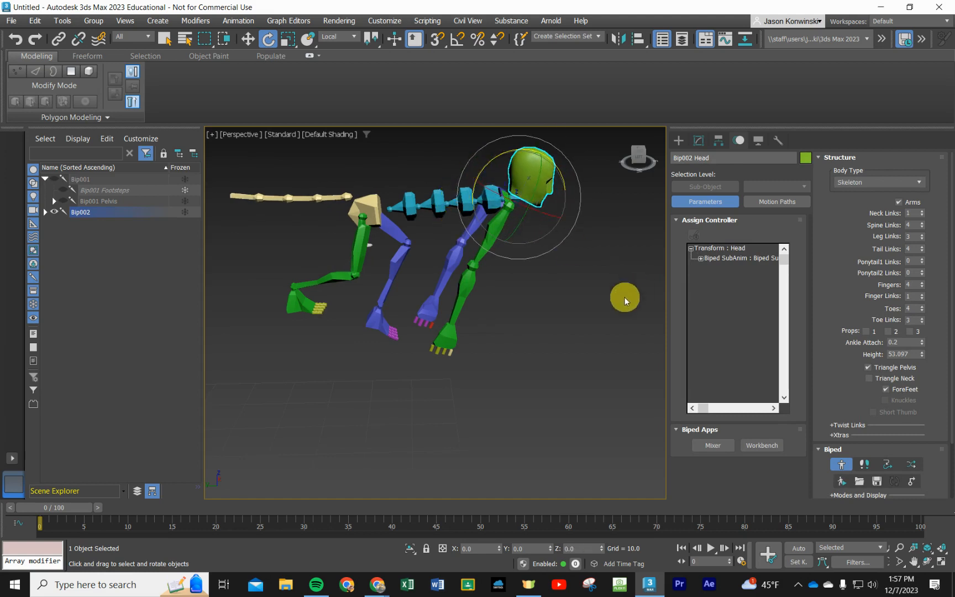
pyautogui.click(592, 315)
# - Scale the head along its separate axes into a flatter, wider and longer animal-like shape
pyautogui.click(540, 168)
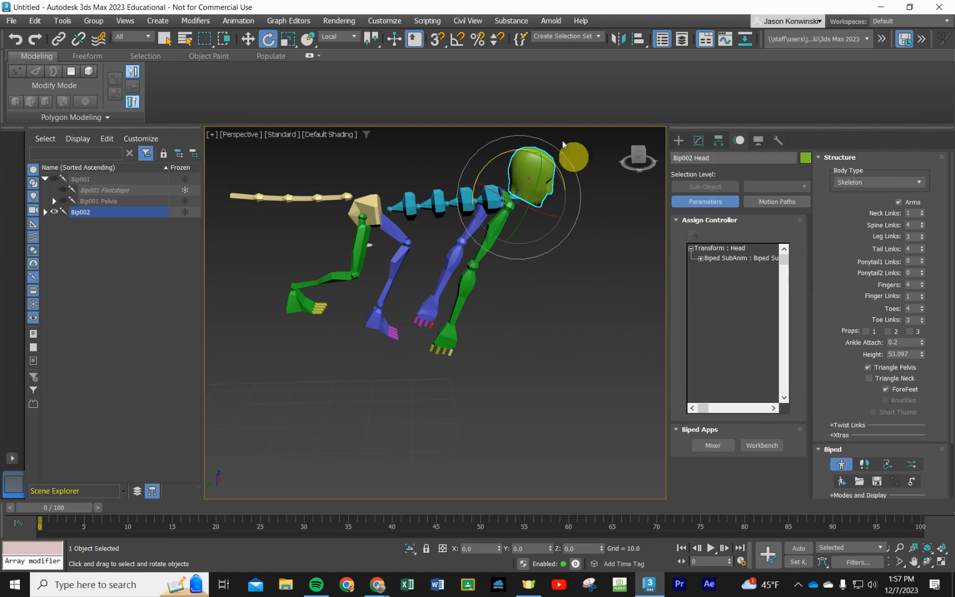
pyautogui.click(282, 40)
pyautogui.moveTo(522, 141)
pyautogui.mouseDown()
pyautogui.moveTo(515, 148)
pyautogui.moveTo(520, 123)
pyautogui.moveTo(533, 137)
pyautogui.mouseUp()
pyautogui.keyDown('alt'); pyautogui.moveTo(559, 263); pyautogui.dragTo(486, 258, button='middle'); pyautogui.keyUp('alt')
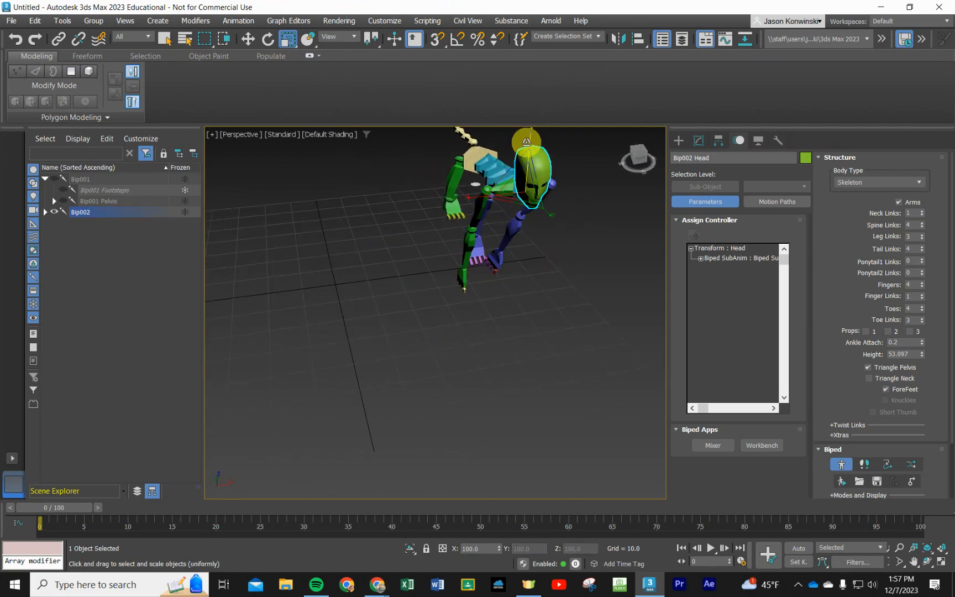
pyautogui.moveTo(526, 143); pyautogui.dragTo(535, 125)
pyautogui.moveTo(545, 213); pyautogui.dragTo(542, 189)
pyautogui.moveTo(473, 200); pyautogui.dragTo(492, 197)
pyautogui.keyDown('alt'); pyautogui.moveTo(545, 277); pyautogui.dragTo(593, 189, button='middle'); pyautogui.keyUp('alt')
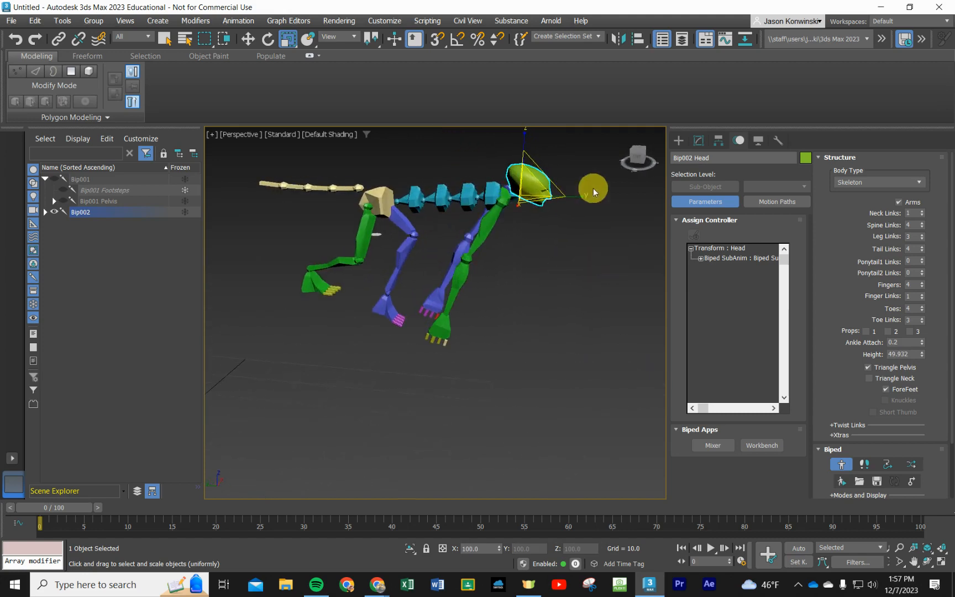
pyautogui.moveTo(575, 198); pyautogui.dragTo(586, 200)
pyautogui.keyDown('alt'); pyautogui.moveTo(583, 239); pyautogui.dragTo(528, 253, button='middle'); pyautogui.keyUp('alt')
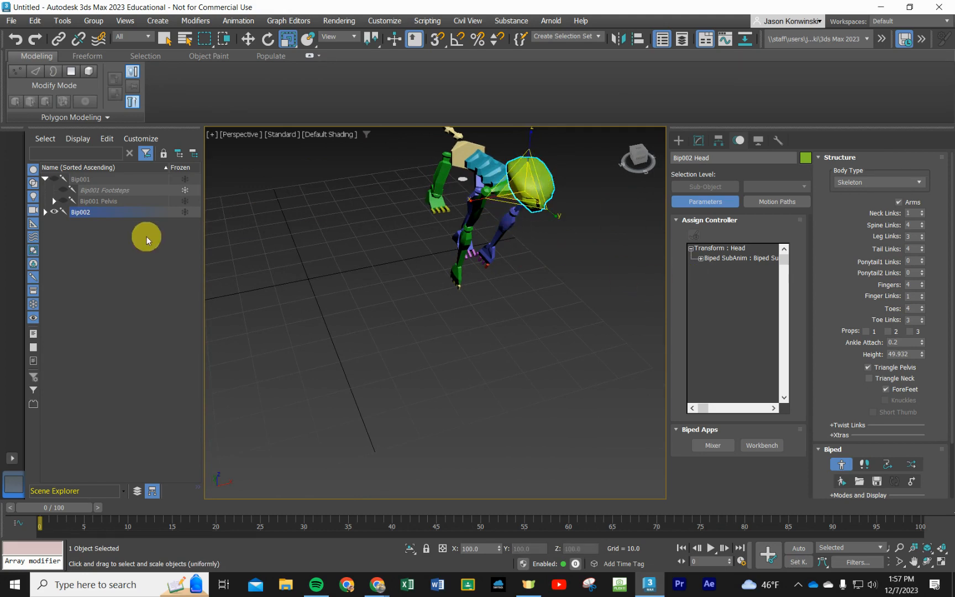
# - Convert the reshaped head to an Editable Poly
pyautogui.click(248, 38)
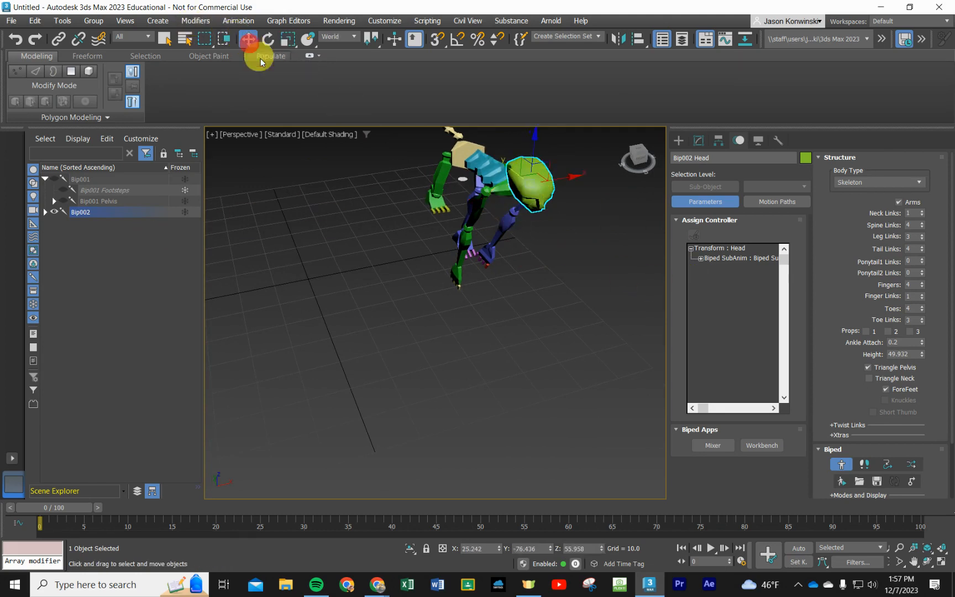
pyautogui.rightClick(545, 192)
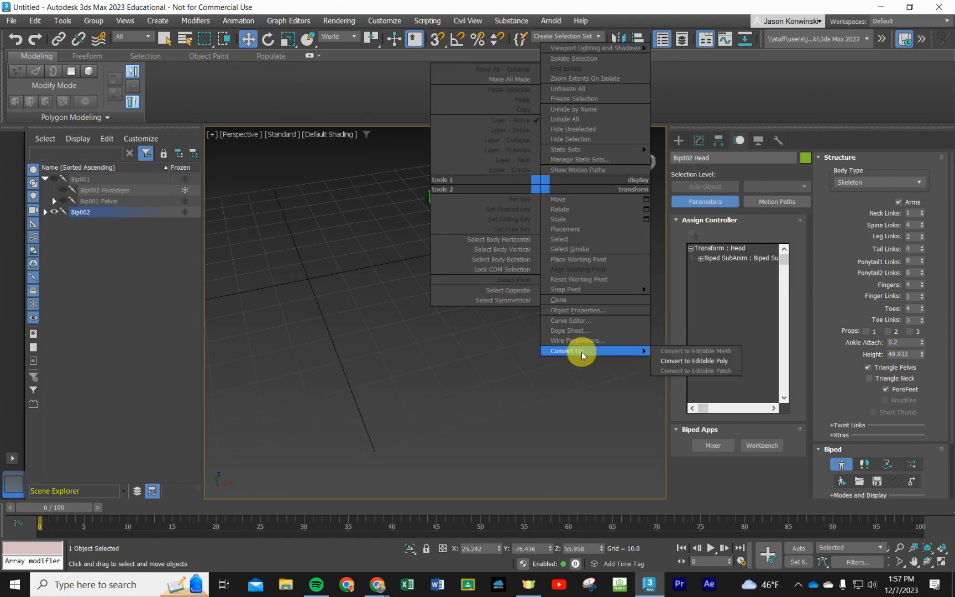
pyautogui.click(578, 350)
pyautogui.click(677, 361)
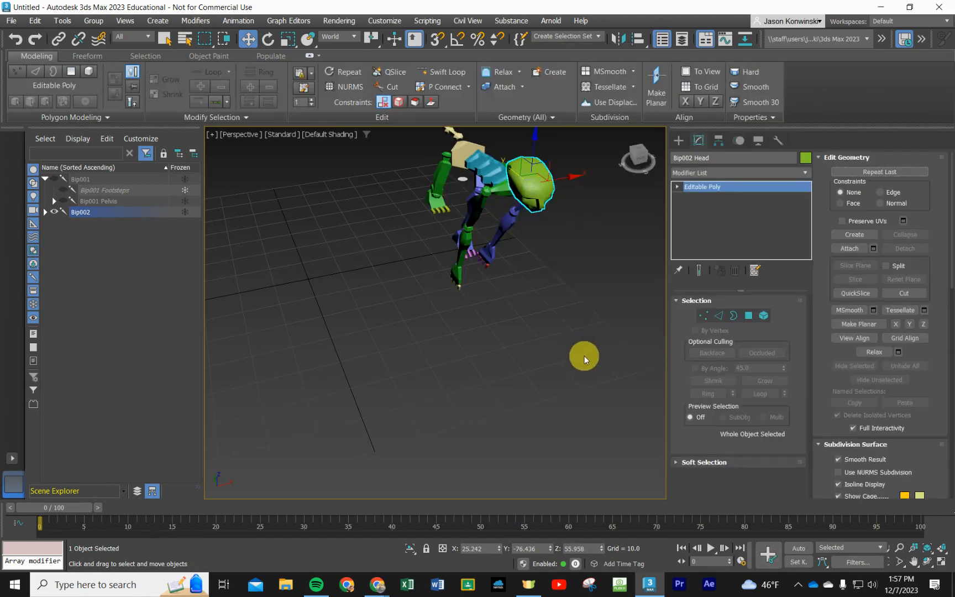
# - Try selecting a single nose polygon and the whole head element at sub-object level
pyautogui.keyDown('alt'); pyautogui.moveTo(582, 357); pyautogui.dragTo(629, 312, button='middle'); pyautogui.keyUp('alt')
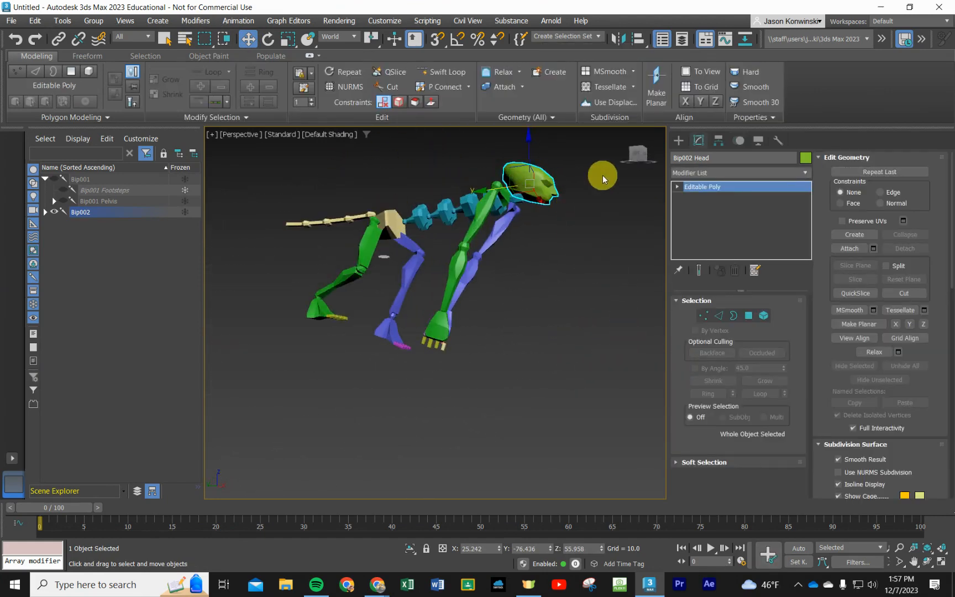
pyautogui.keyDown('alt'); pyautogui.moveTo(601, 175); pyautogui.dragTo(528, 297, button='middle'); pyautogui.keyUp('alt')
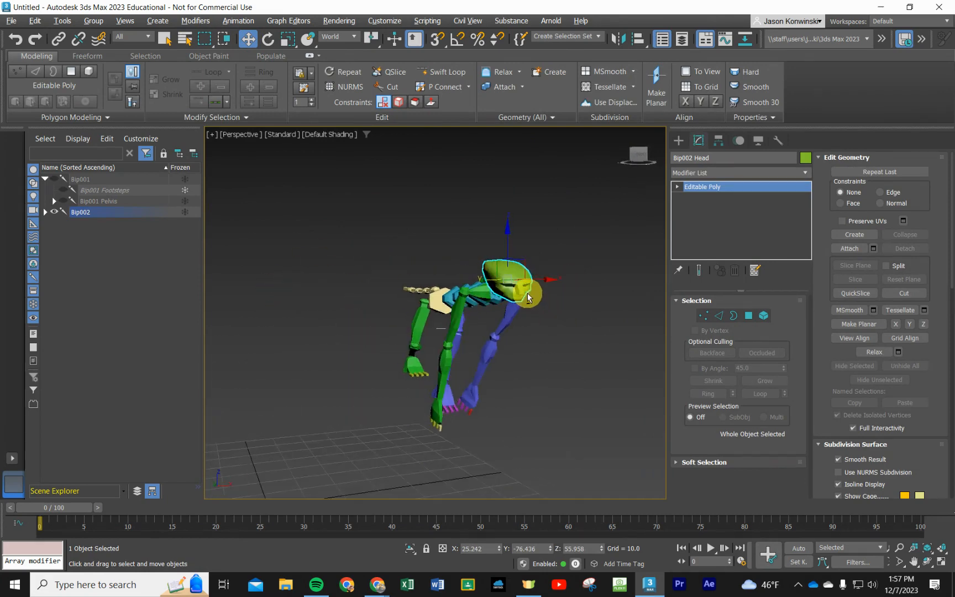
pyautogui.scroll(6, 524, 298)
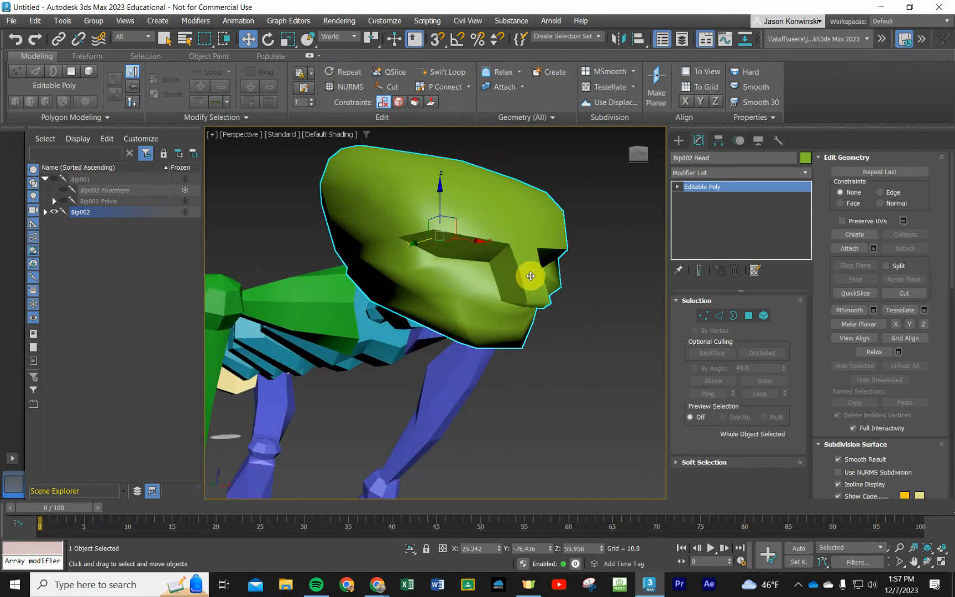
pyautogui.click(535, 294)
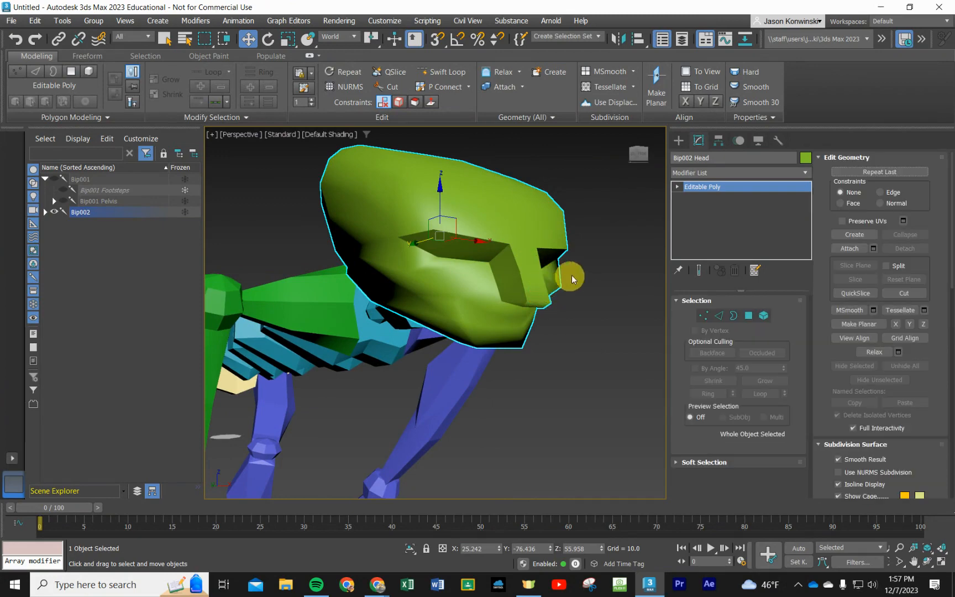
pyautogui.click(763, 316)
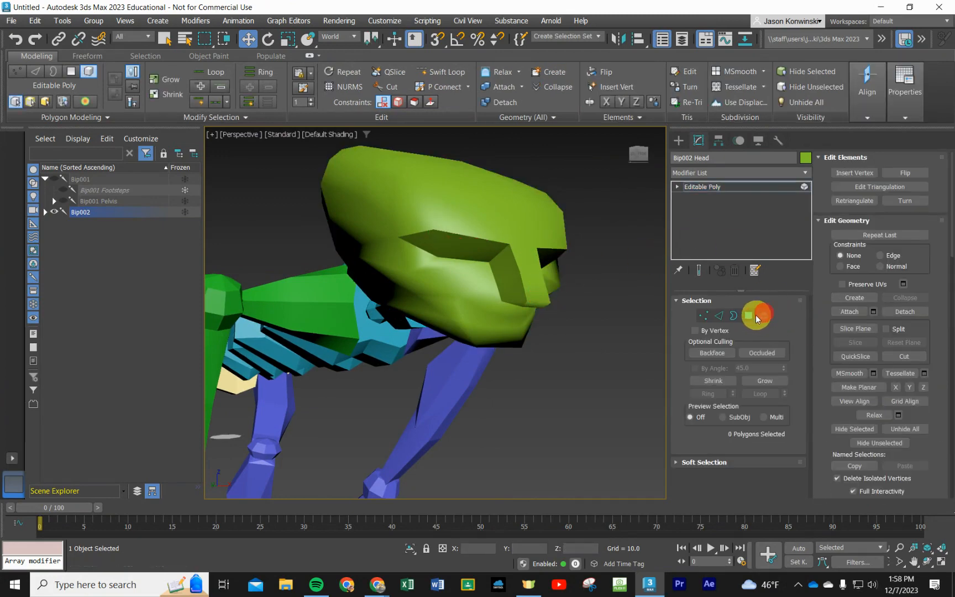
pyautogui.click(749, 315)
pyautogui.click(533, 291)
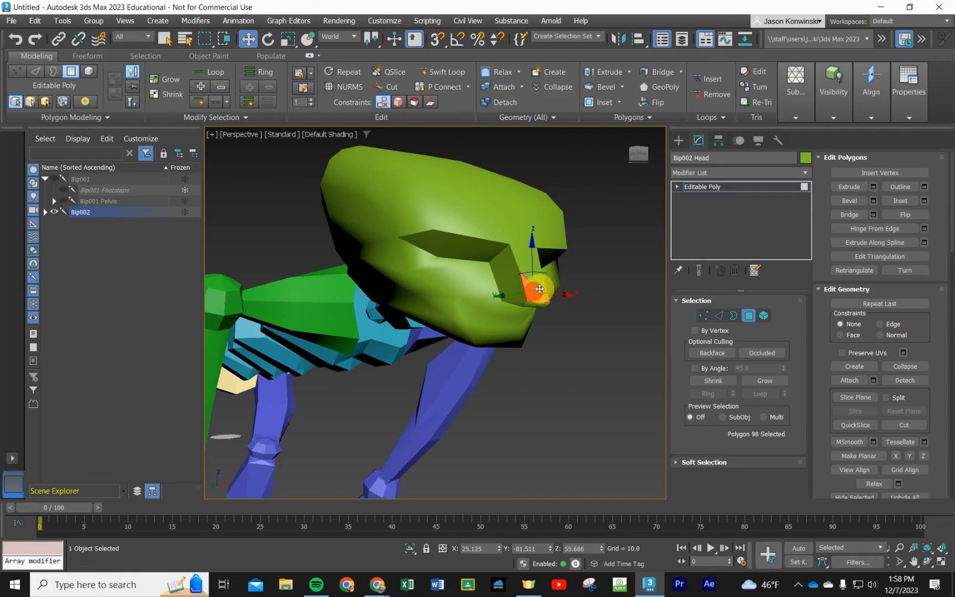
pyautogui.click(764, 316)
pyautogui.click(502, 229)
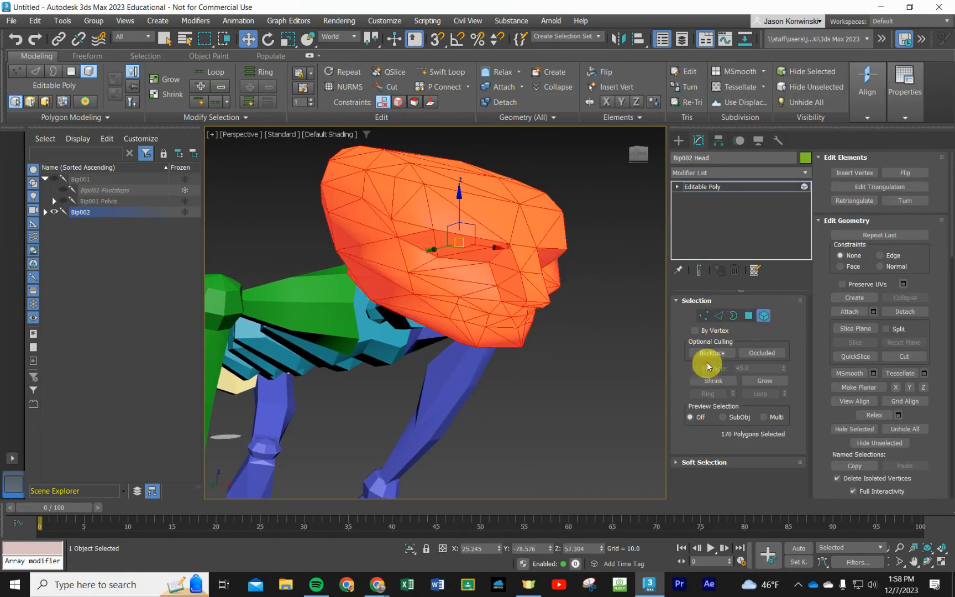
pyautogui.keyDown('alt'); pyautogui.moveTo(588, 358); pyautogui.dragTo(555, 298, button='middle'); pyautogui.keyUp('alt')
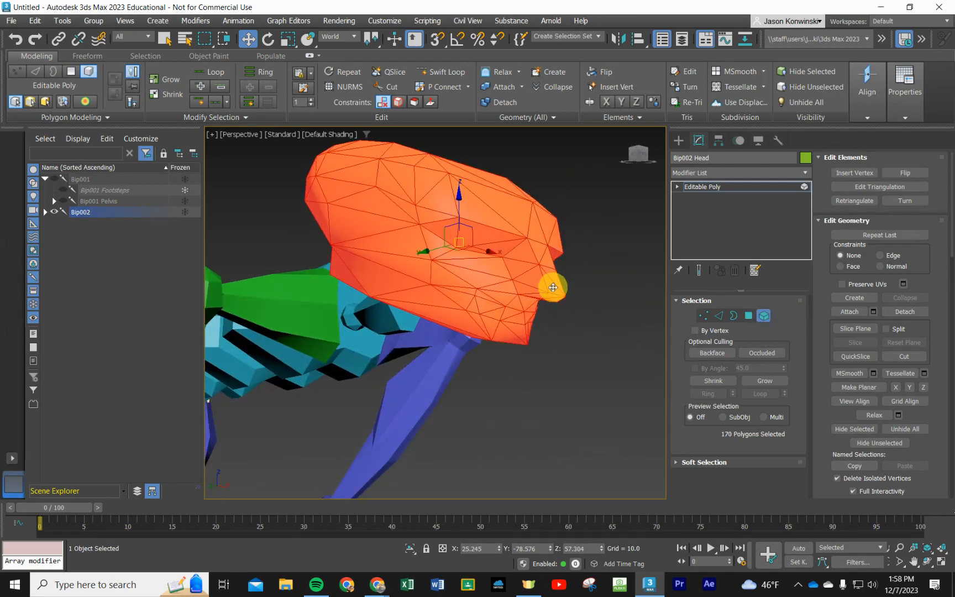
# - Select the four polygons along the nose, move them back into the face along the Y axis, and rotate them more upright
pyautogui.click(748, 315)
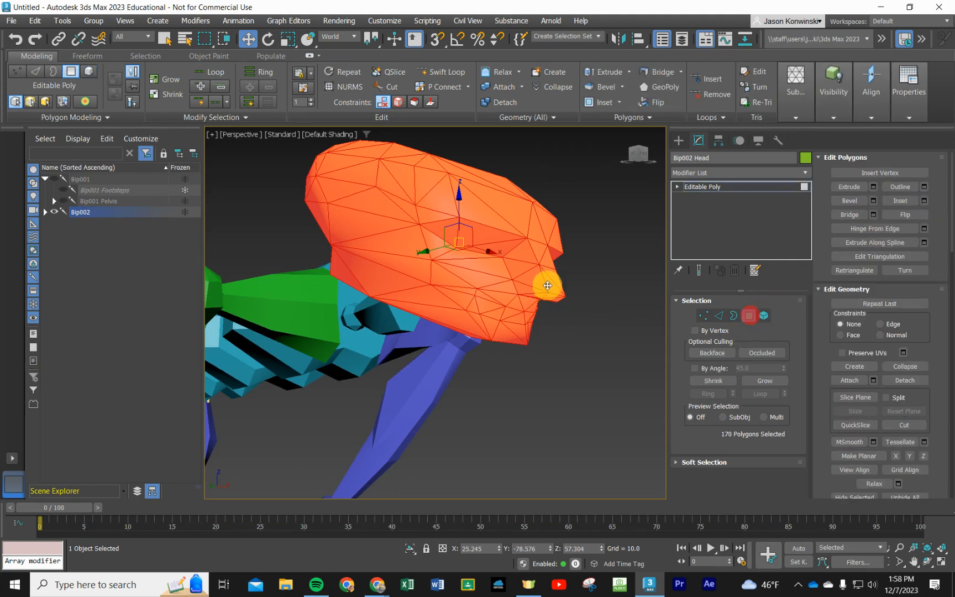
pyautogui.click(558, 275)
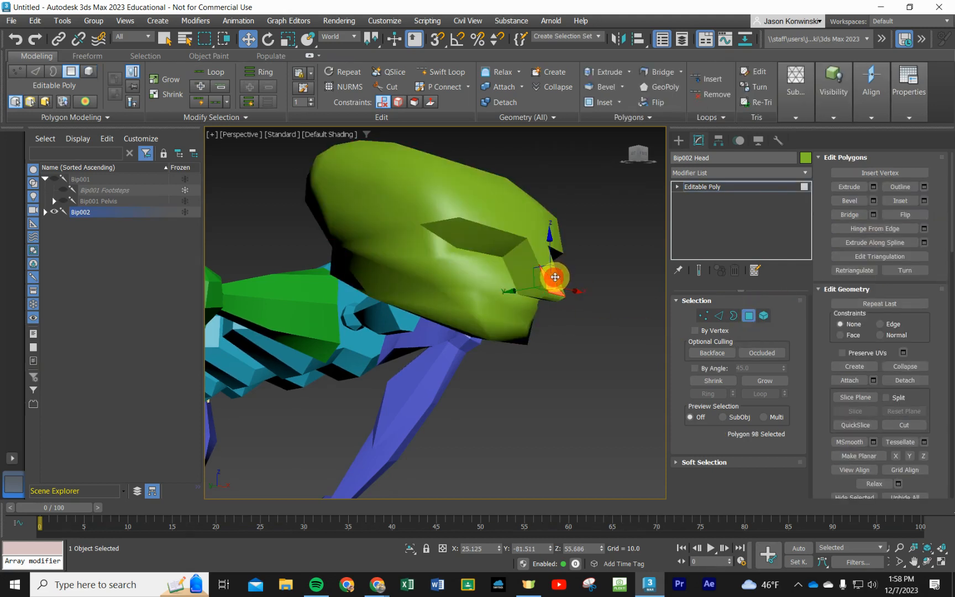
pyautogui.keyDown('ctrl'); pyautogui.click(554, 253); pyautogui.keyUp('ctrl')
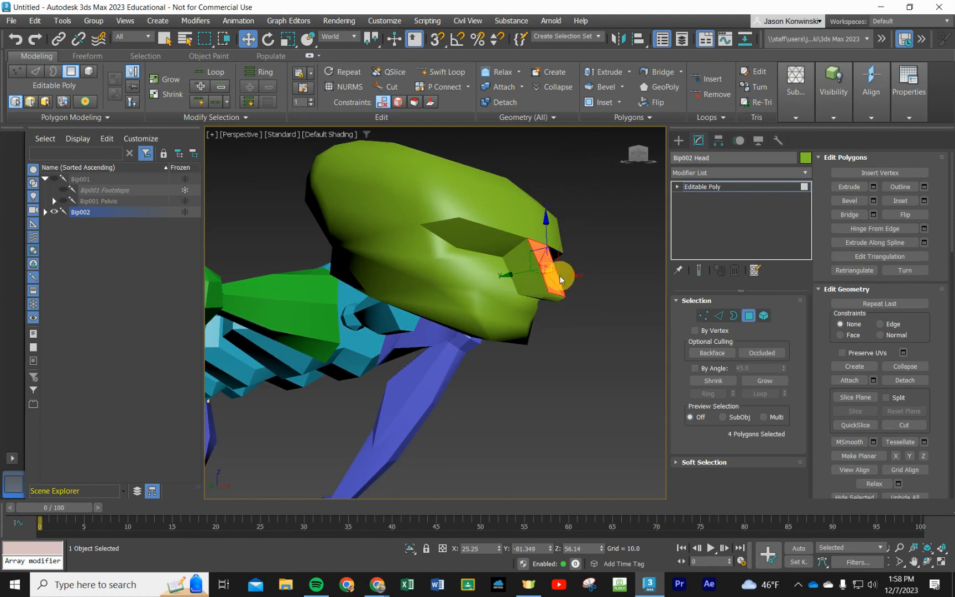
pyautogui.click(512, 271)
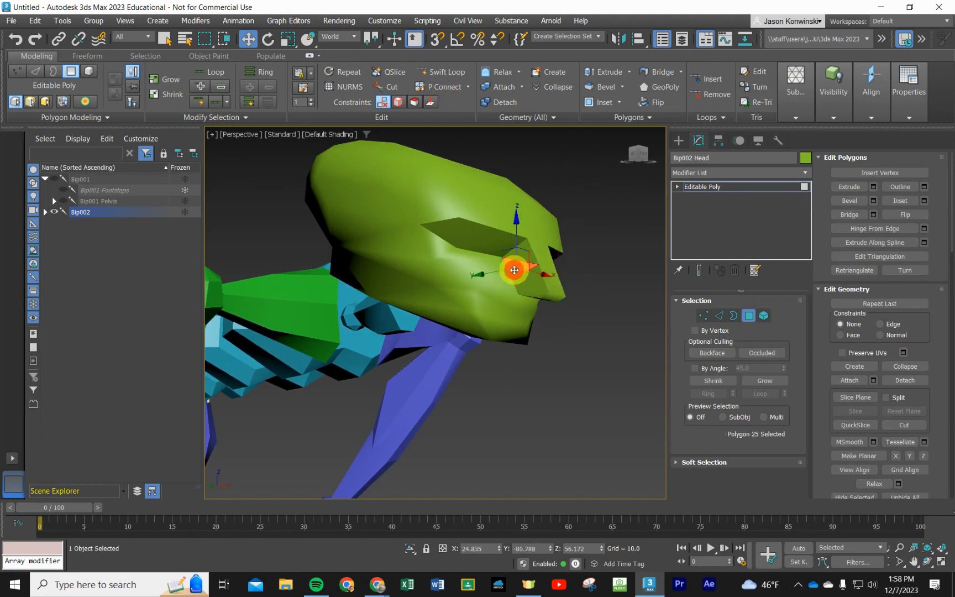
pyautogui.click(553, 281)
pyautogui.keyDown('ctrl'); pyautogui.click(549, 270); pyautogui.keyUp('ctrl')
pyautogui.keyDown('ctrl'); pyautogui.click(544, 255); pyautogui.keyUp('ctrl')
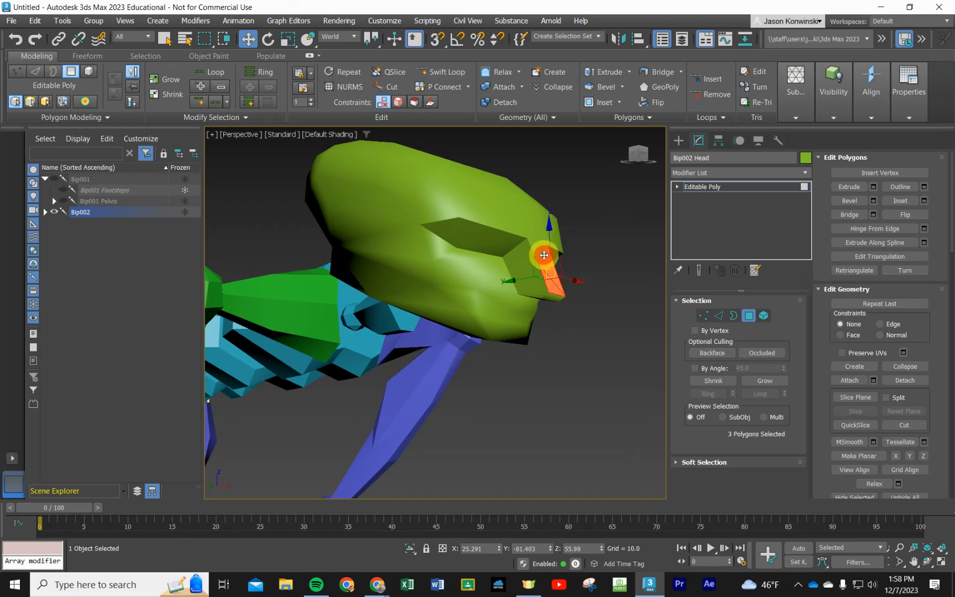
pyautogui.keyDown('ctrl'); pyautogui.click(546, 251); pyautogui.keyUp('ctrl')
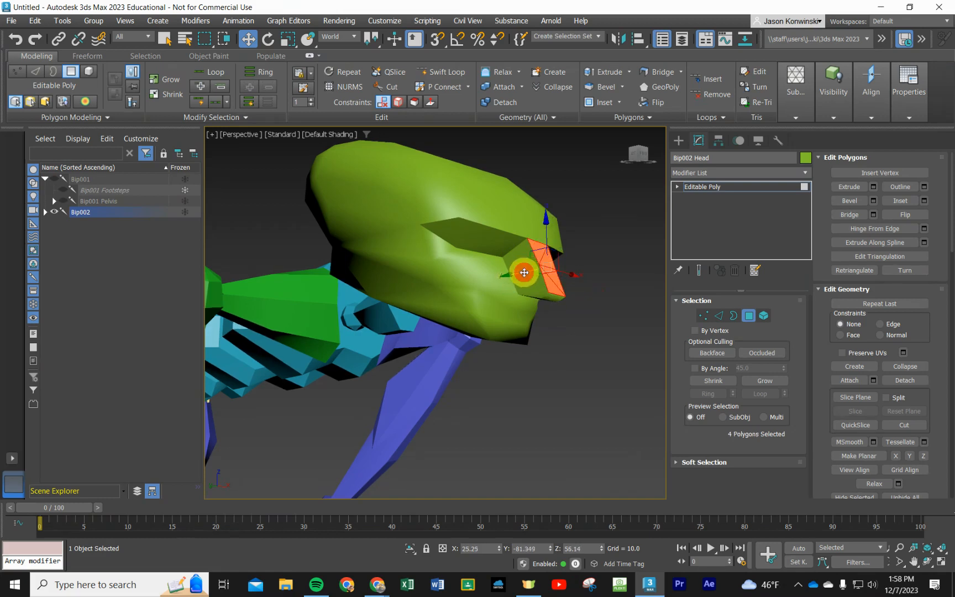
pyautogui.moveTo(524, 272); pyautogui.dragTo(501, 276)
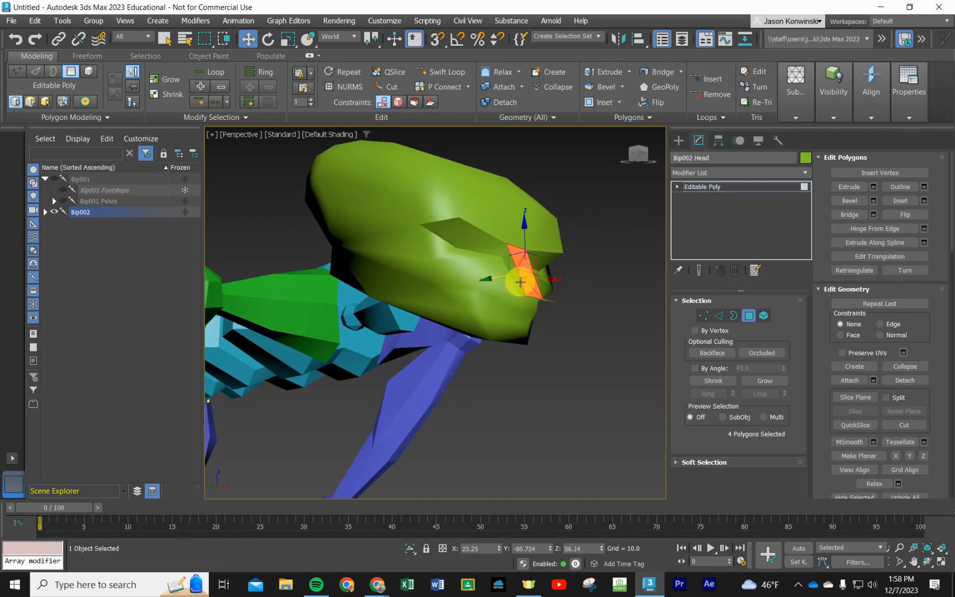
pyautogui.click(268, 39)
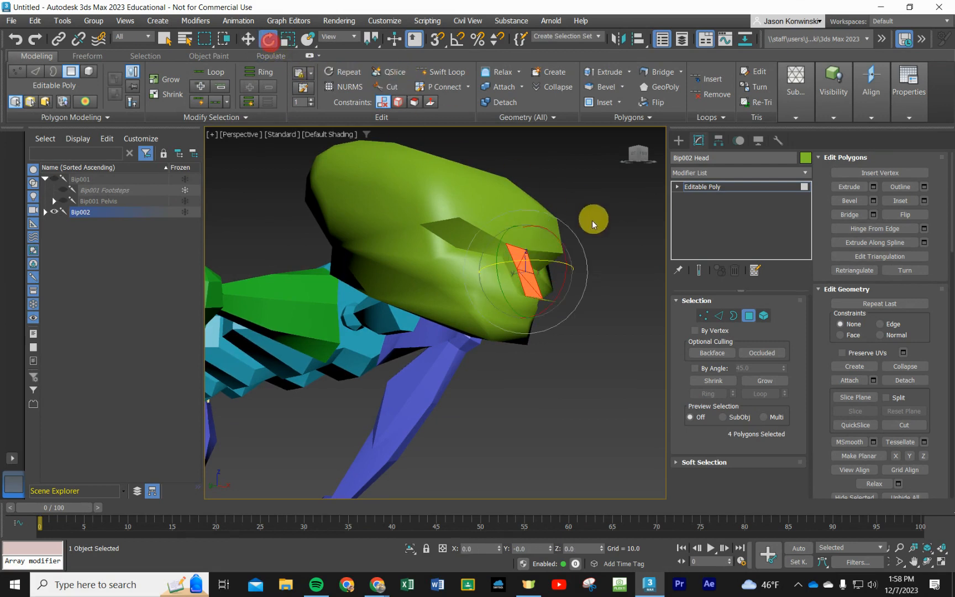
pyautogui.moveTo(564, 254); pyautogui.dragTo(565, 267)
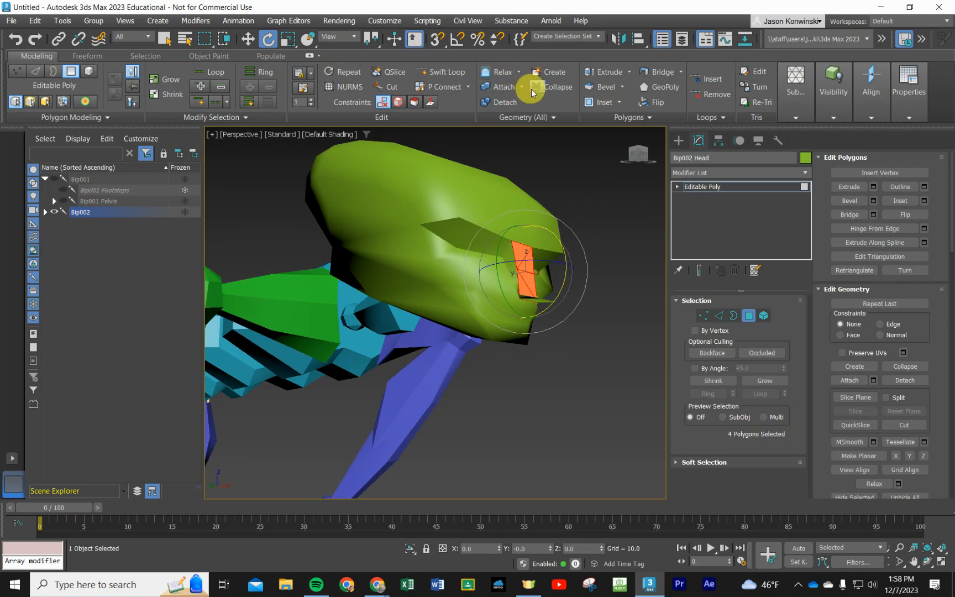
# - Extrude the four selected nose polygons far forward out of the face into a long, narrow snout
pyautogui.click(612, 76)
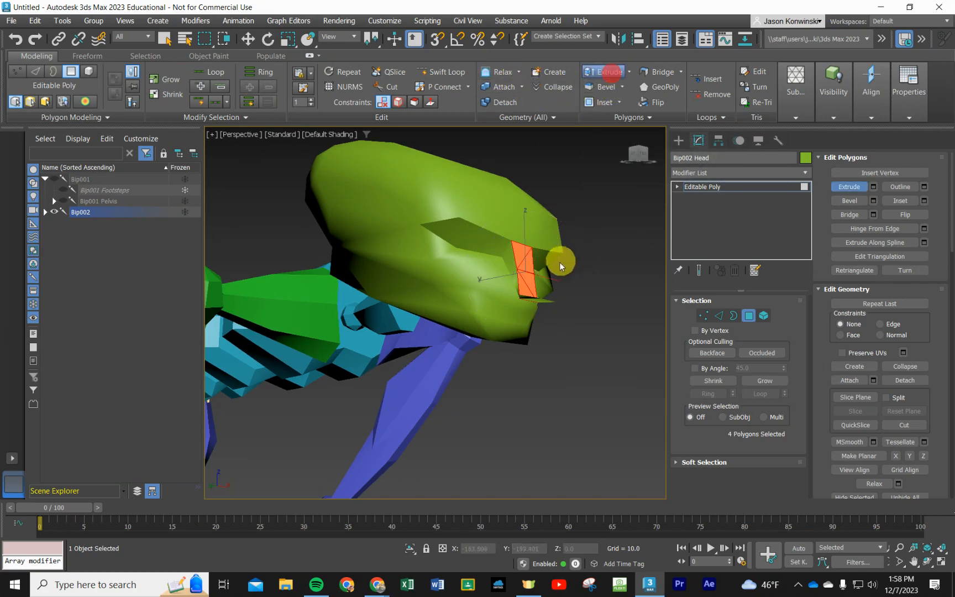
pyautogui.moveTo(526, 254); pyautogui.dragTo(528, 248)
pyautogui.scroll(-5, 529, 248)
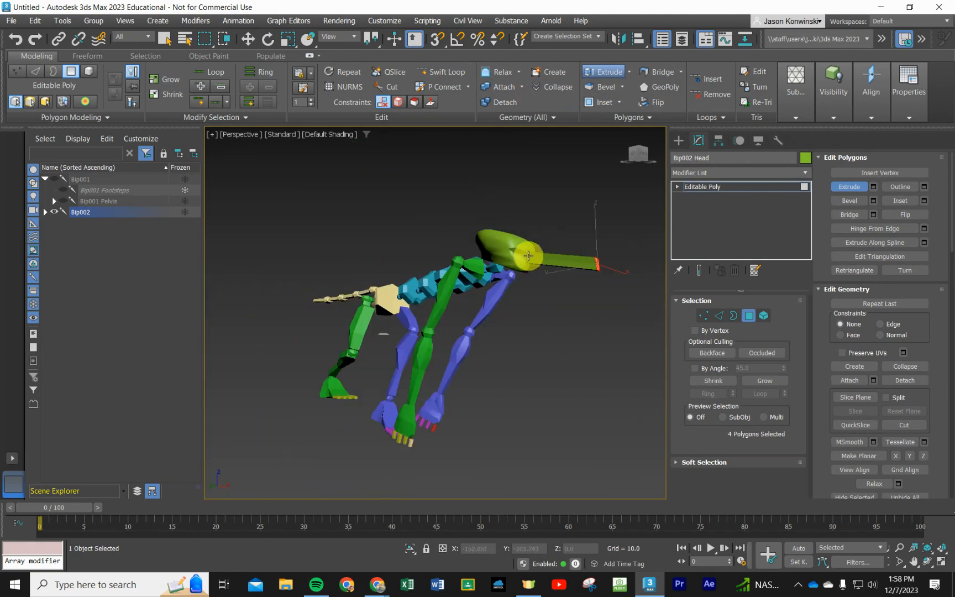
pyautogui.keyDown('alt'); pyautogui.moveTo(551, 258); pyautogui.dragTo(589, 235, button='middle'); pyautogui.keyUp('alt')
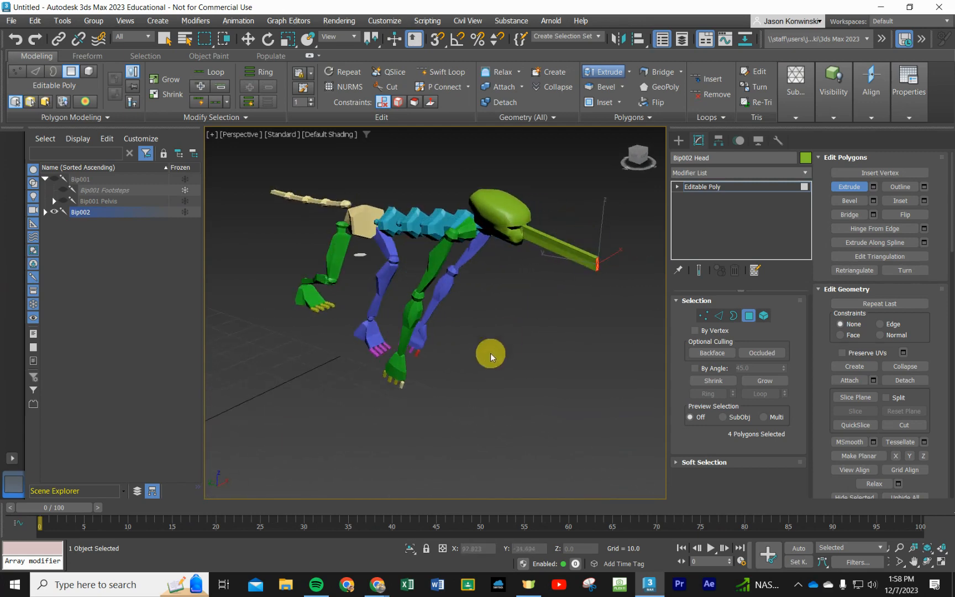
pyautogui.scroll(-6, 520, 360)
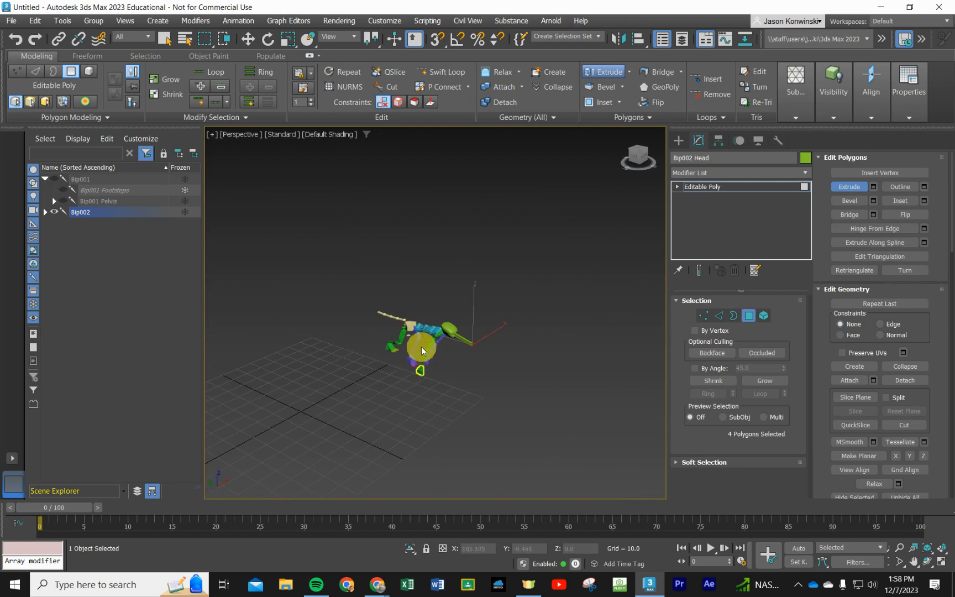
pyautogui.scroll(5, 417, 349)
pyautogui.keyDown('alt'); pyautogui.moveTo(446, 367); pyautogui.dragTo(469, 336, button='middle'); pyautogui.keyUp('alt')
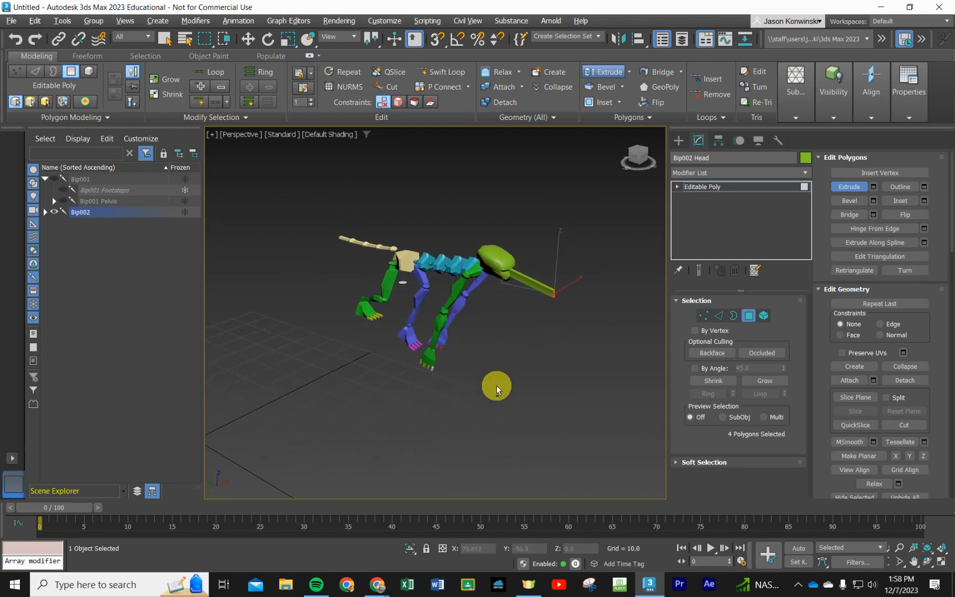
pyautogui.moveTo(497, 376); pyautogui.dragTo(493, 354, button='middle')
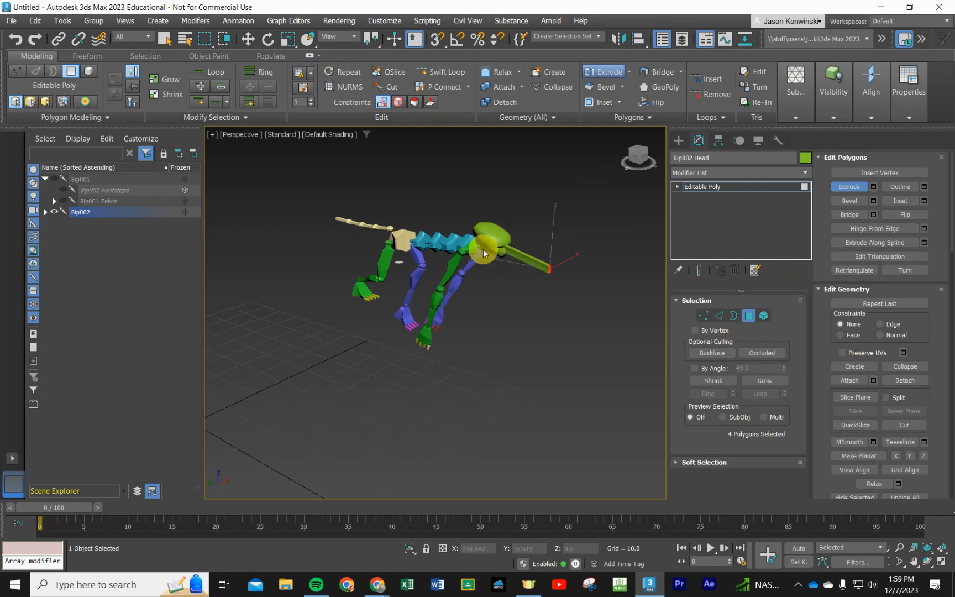
# - Select the root object Bip002 and turn off Figure mode in its biped motion settings
pyautogui.click(87, 213)
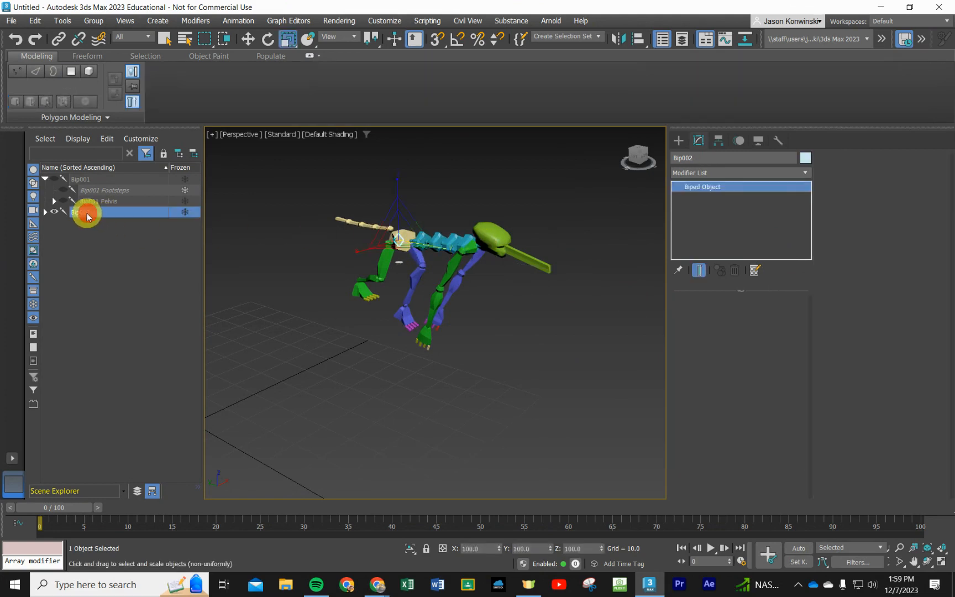
pyautogui.click(87, 213)
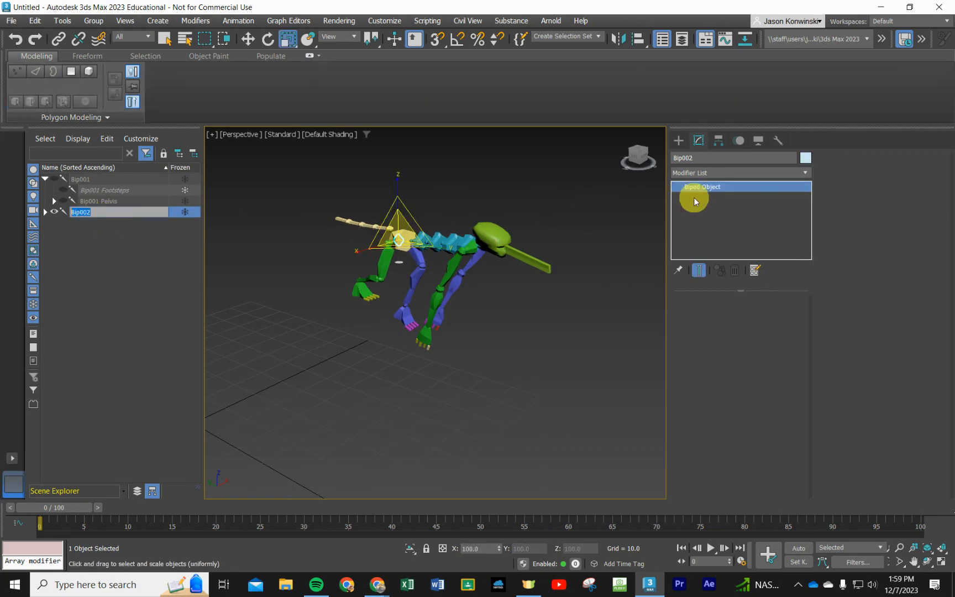
pyautogui.click(738, 146)
pyautogui.scroll(-3, 863, 320)
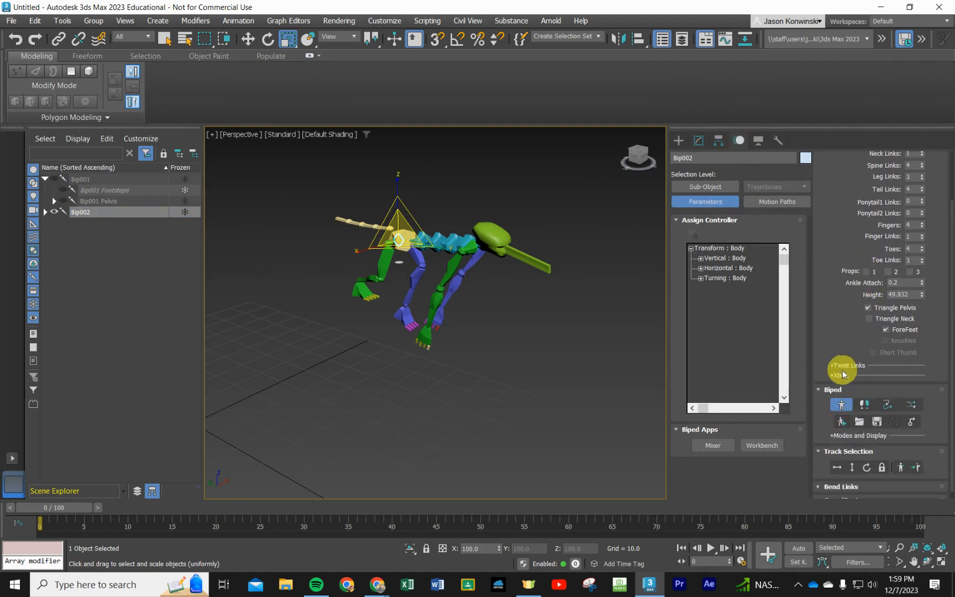
pyautogui.click(841, 404)
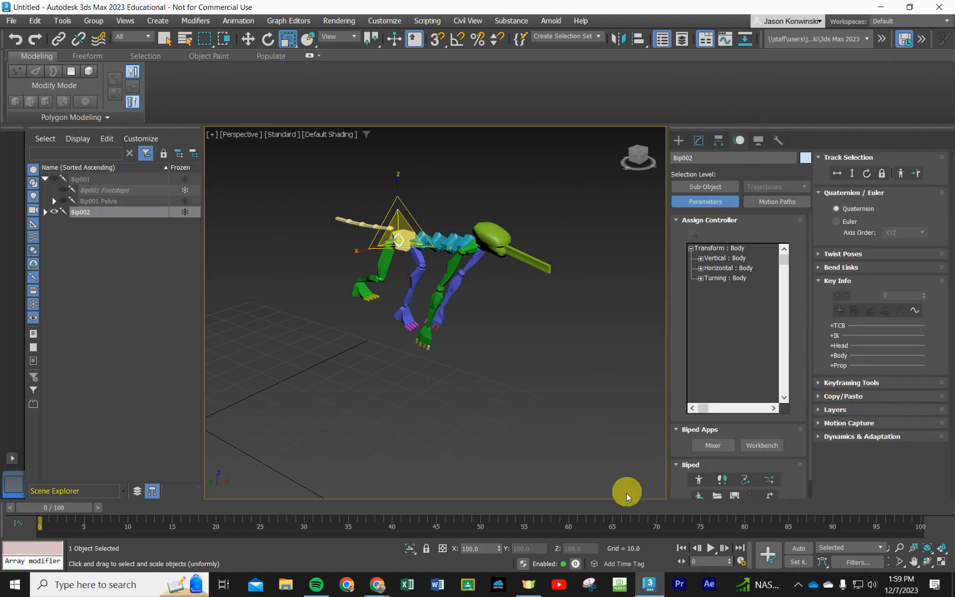
pyautogui.scroll(-2, 418, 256)
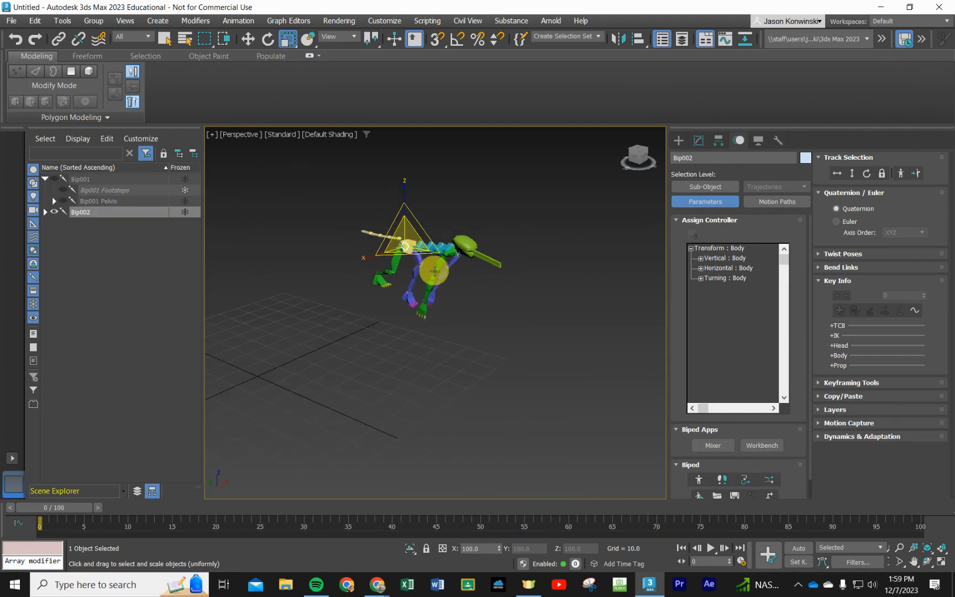
pyautogui.moveTo(436, 272); pyautogui.dragTo(456, 333, button='middle')
pyautogui.keyDown('alt'); pyautogui.moveTo(455, 390); pyautogui.dragTo(449, 305, button='middle'); pyautogui.keyUp('alt')
pyautogui.moveTo(449, 305); pyautogui.dragTo(490, 350)
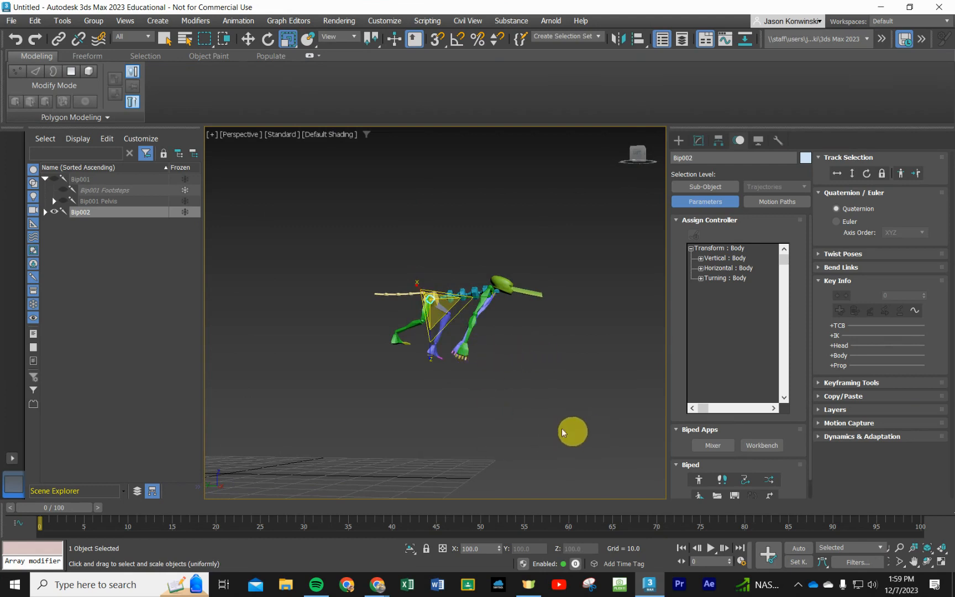